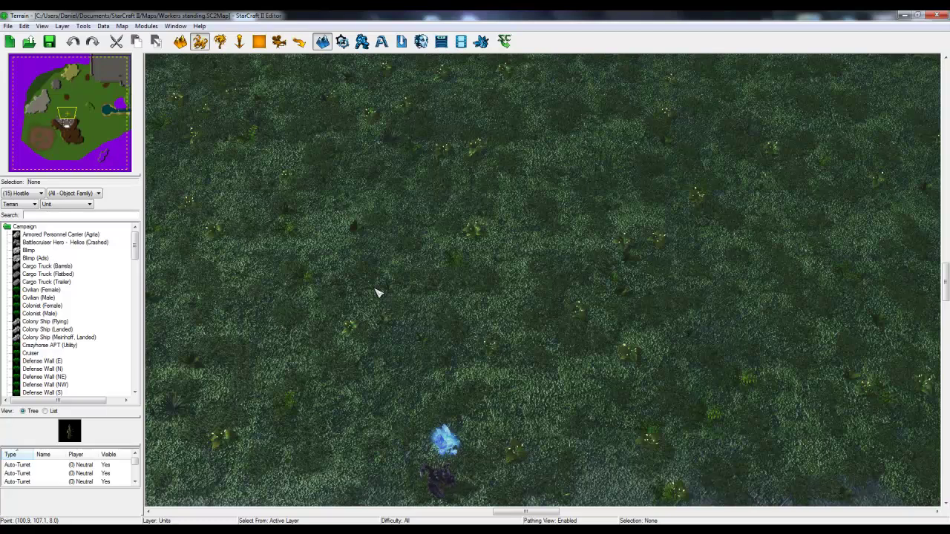
{"action": "middle_click_drag", "start_coordinate": [393, 312], "coordinate": [418, 261]}
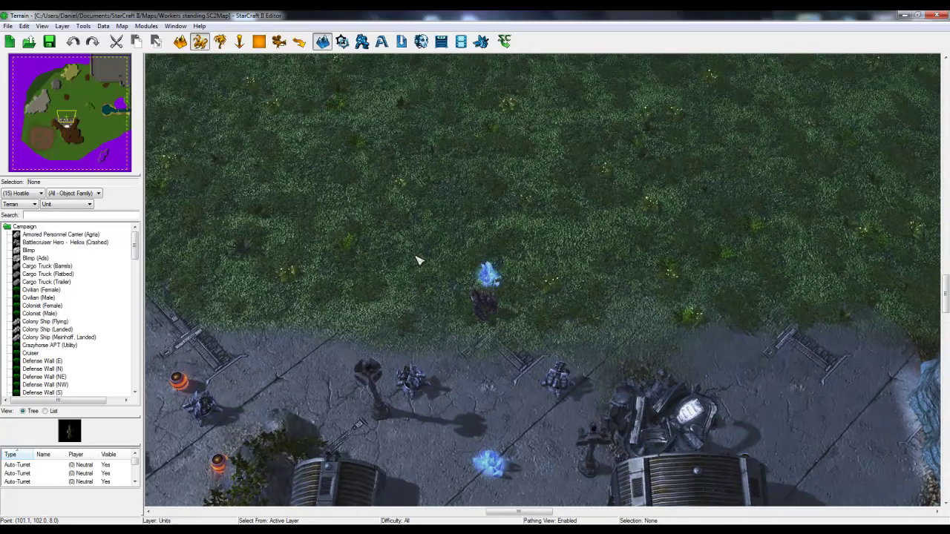
{"action": "mouse_move", "coordinate": [417, 259]}
{"action": "right_mouse_down"}
{"action": "mouse_move", "coordinate": [399, 304]}
{"action": "mouse_move", "coordinate": [450, 297]}
{"action": "mouse_move", "coordinate": [657, 160]}
{"action": "mouse_move", "coordinate": [558, 256]}
{"action": "mouse_move", "coordinate": [390, 227]}
{"action": "mouse_move", "coordinate": [464, 216]}
{"action": "mouse_move", "coordinate": [443, 163]}
{"action": "mouse_move", "coordinate": [386, 239]}
{"action": "mouse_move", "coordinate": [320, 260]}
{"action": "mouse_move", "coordinate": [403, 208]}
{"action": "mouse_move", "coordinate": [435, 261]}
{"action": "right_mouse_up"}
{"action": "right_click_drag", "start_coordinate": [412, 341], "coordinate": [652, 143]}
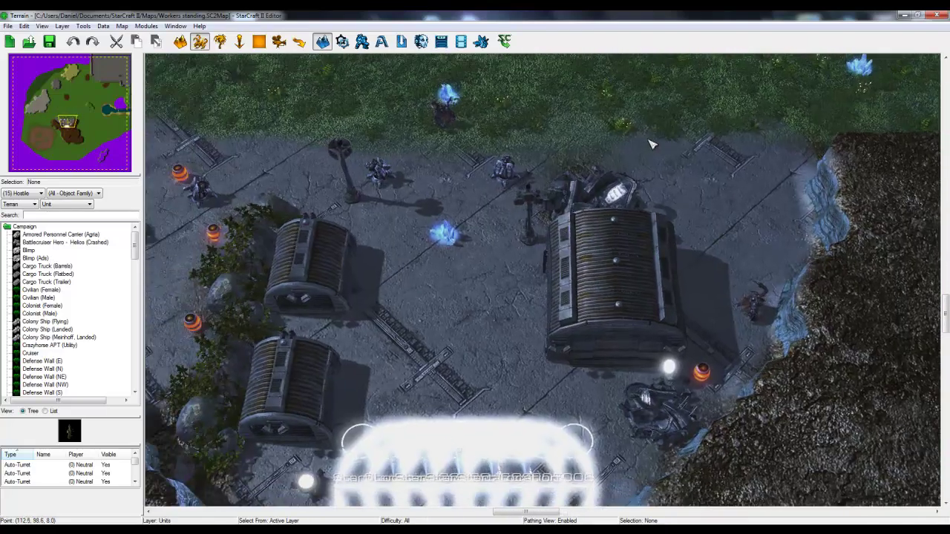
{"action": "right_click_drag", "start_coordinate": [445, 287], "coordinate": [466, 297]}
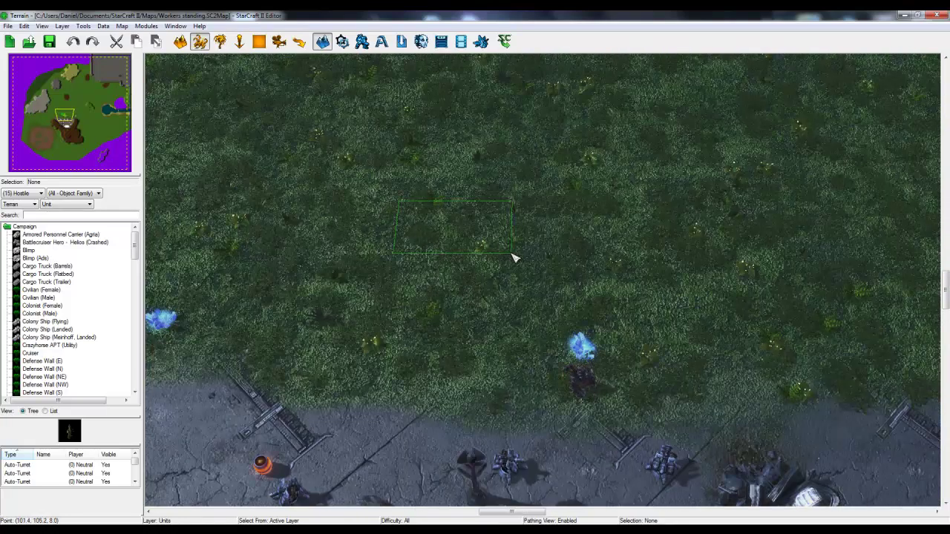
{"action": "right_click_drag", "start_coordinate": [514, 343], "coordinate": [603, 327]}
{"action": "mouse_move", "coordinate": [546, 254]}
{"action": "left_mouse_down"}
{"action": "mouse_move", "coordinate": [427, 173]}
{"action": "mouse_move", "coordinate": [543, 240]}
{"action": "left_mouse_up"}
{"action": "right_click_drag", "start_coordinate": [525, 225], "coordinate": [477, 196]}
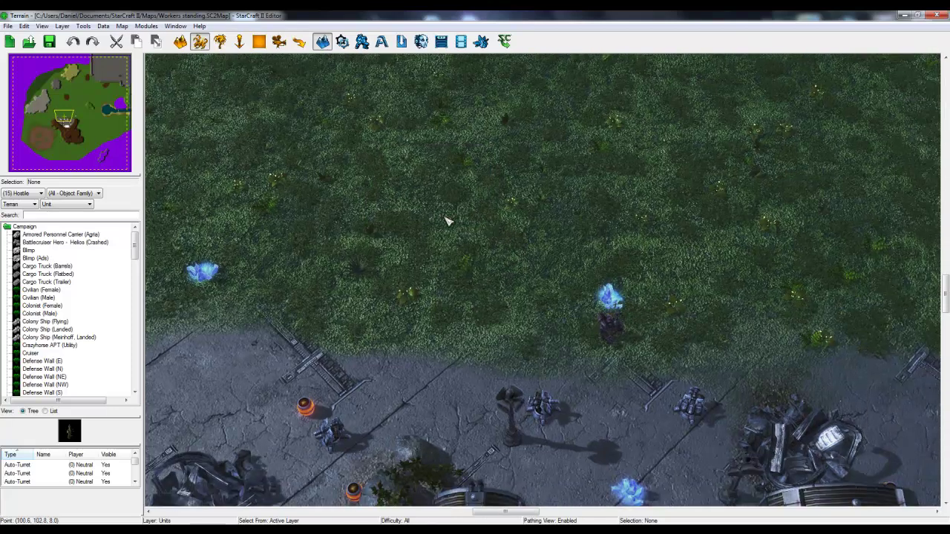
{"action": "left_click_drag", "start_coordinate": [520, 260], "coordinate": [363, 162]}
{"action": "right_click_drag", "start_coordinate": [509, 246], "coordinate": [411, 234]}
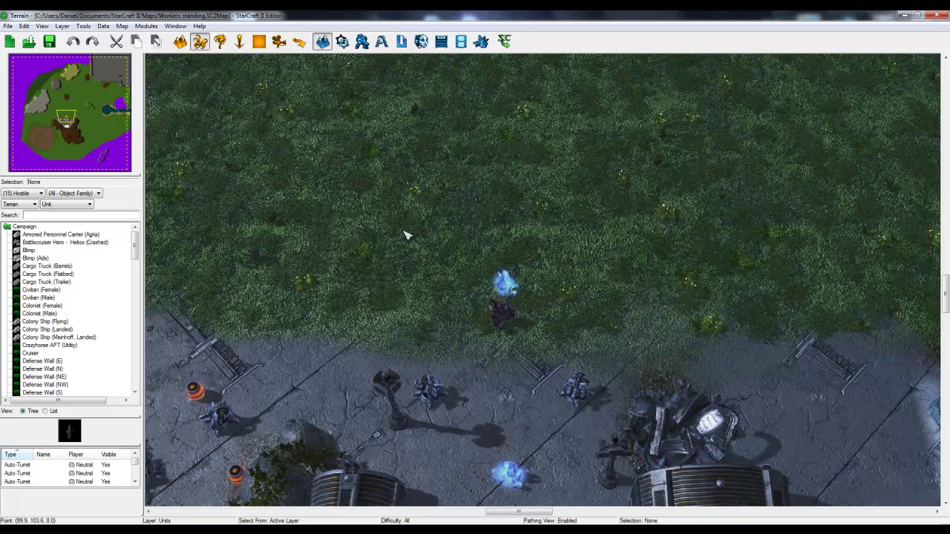
{"action": "middle_click_drag", "start_coordinate": [396, 251], "coordinate": [507, 271]}
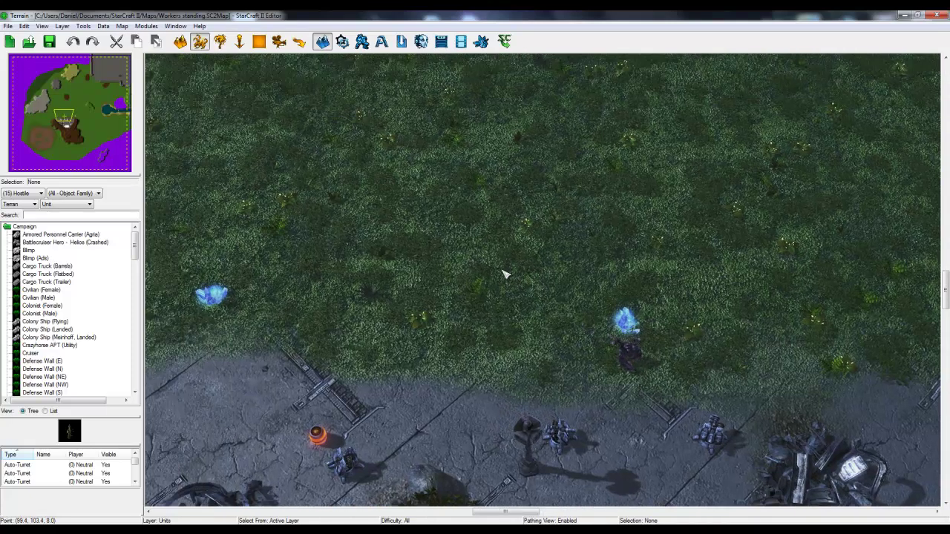
{"action": "left_click_drag", "start_coordinate": [582, 291], "coordinate": [420, 233]}
{"action": "right_click_drag", "start_coordinate": [421, 313], "coordinate": [364, 122]}
{"action": "right_click_drag", "start_coordinate": [428, 242], "coordinate": [397, 346]}
{"action": "right_click_drag", "start_coordinate": [498, 331], "coordinate": [483, 320]}
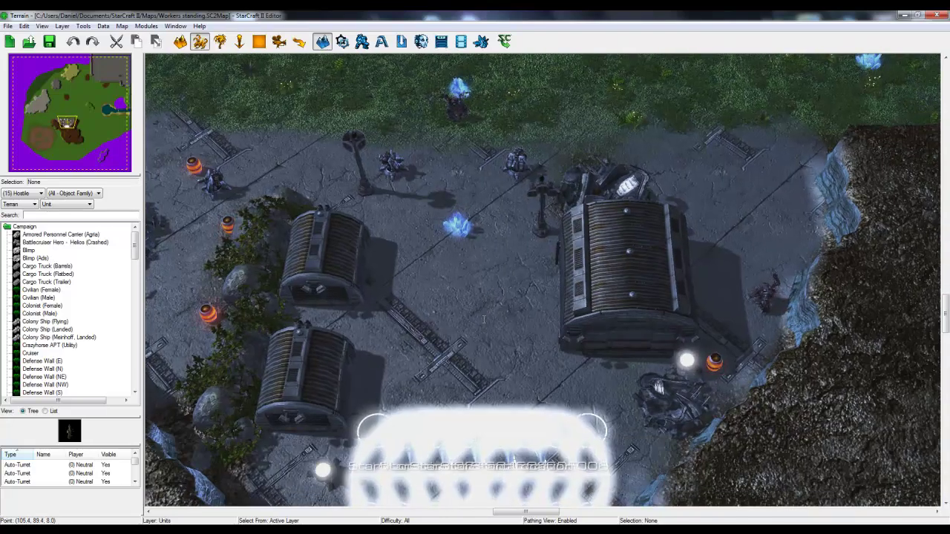
Search the Terran unit palette for "laser".
{"action": "right_click_drag", "start_coordinate": [482, 185], "coordinate": [432, 450]}
{"action": "left_click", "coordinate": [84, 216]}
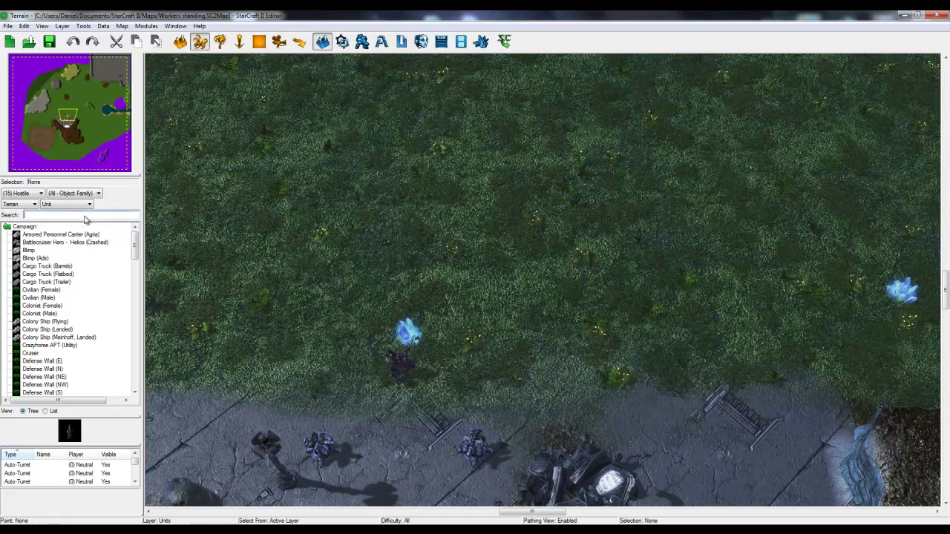
{"action": "type", "text": "laser"}
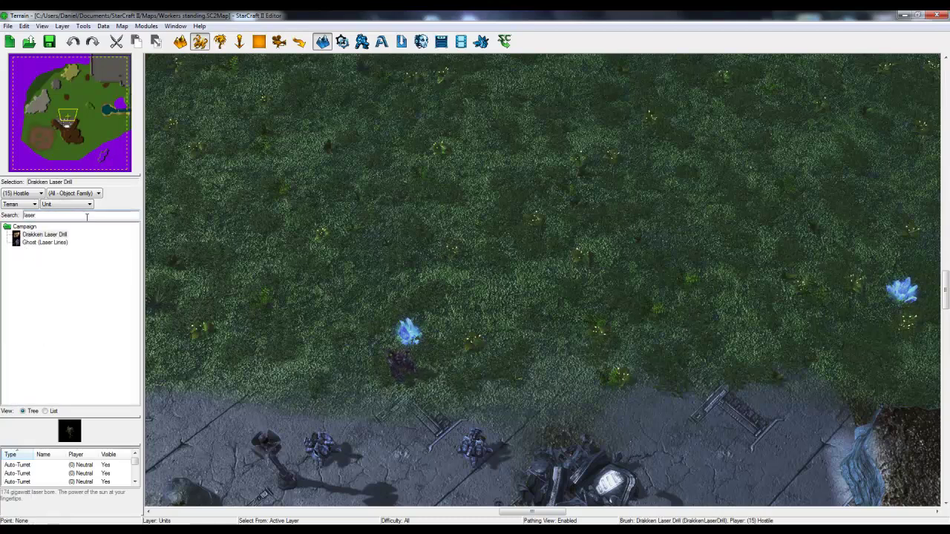
Widen the race filter to all races and search the unit palette for "batter".
{"action": "double_click", "coordinate": [30, 216]}
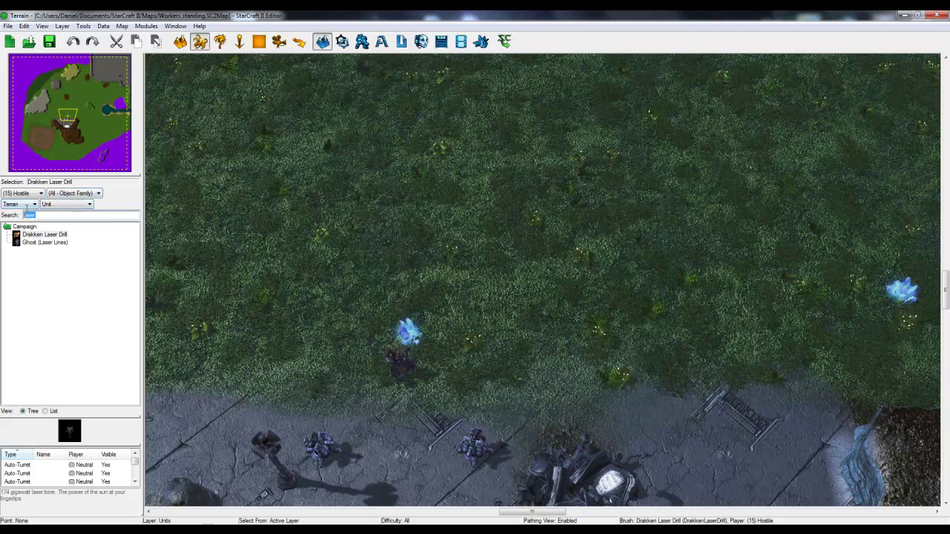
{"action": "left_click", "coordinate": [26, 204]}
{"action": "left_click", "coordinate": [14, 213]}
{"action": "left_click_drag", "start_coordinate": [50, 215], "coordinate": [3, 215]}
{"action": "type", "text": "b"}
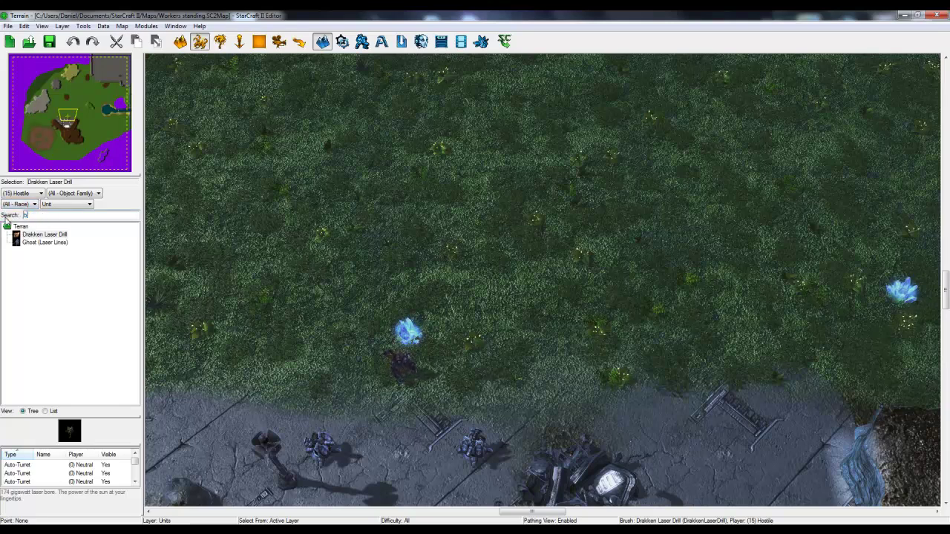
{"action": "type", "text": "atter"}
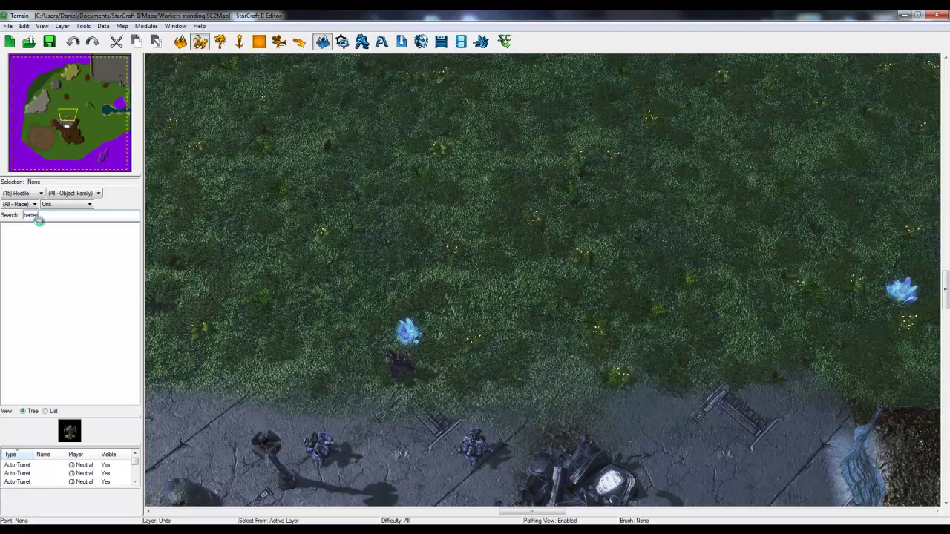
Shorten the palette search to "bat" and set the object type filter to all types.
{"action": "left_click_drag", "start_coordinate": [39, 216], "coordinate": [18, 220]}
{"action": "type", "text": "b"}
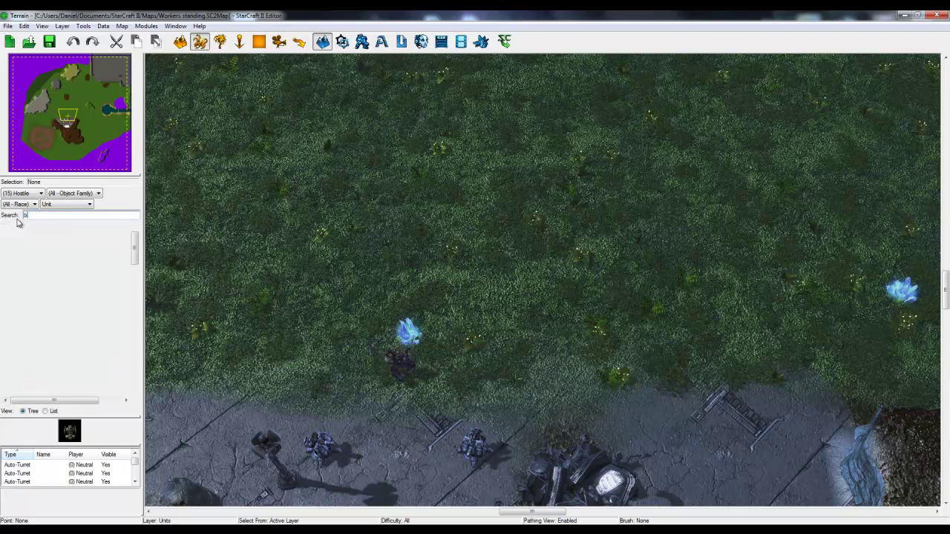
{"action": "type", "text": "at"}
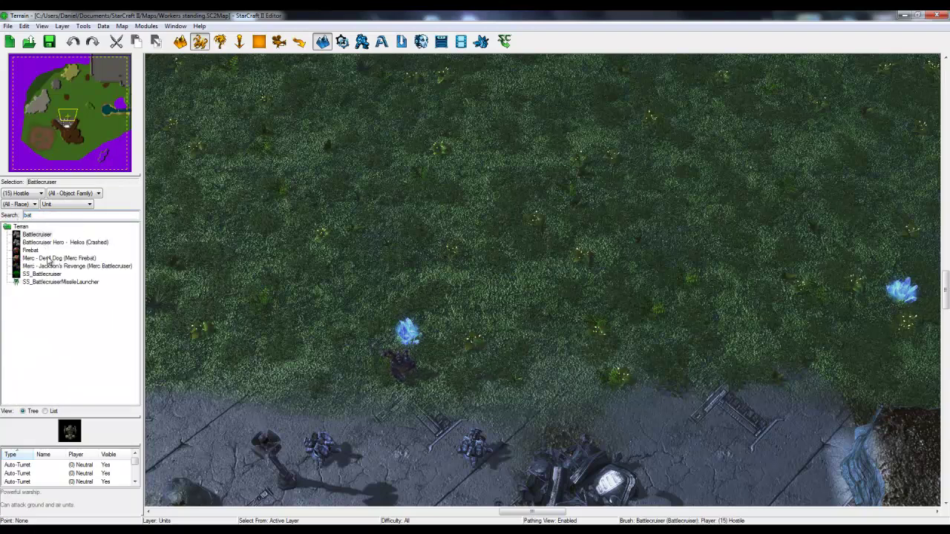
{"action": "left_click", "coordinate": [59, 205]}
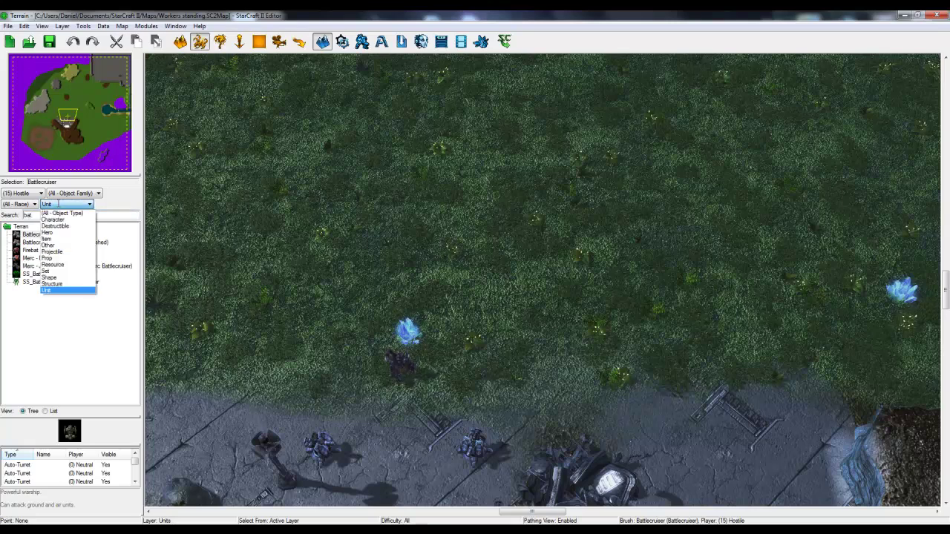
{"action": "left_click", "coordinate": [62, 213]}
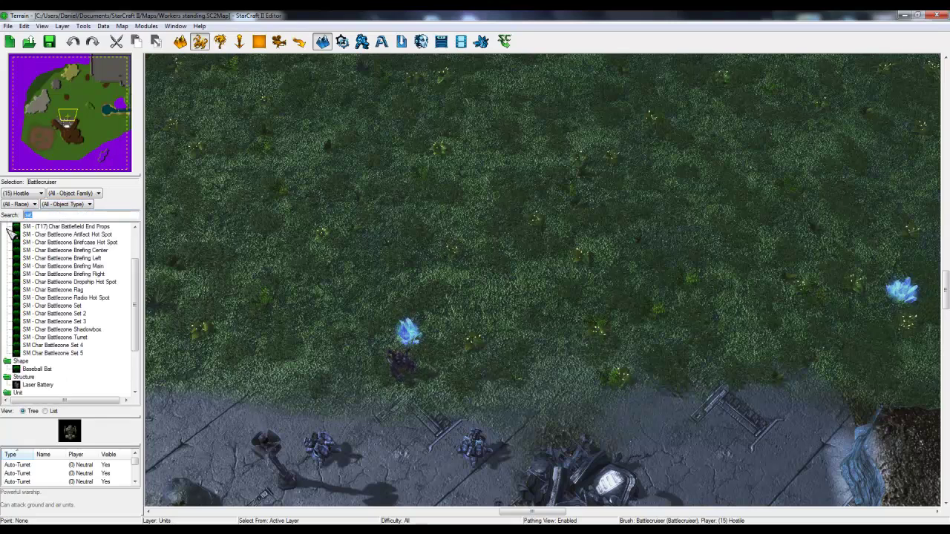
Place a Laser Battery for player 15 (Hostile) on the open grass north of the base.
{"action": "left_click", "coordinate": [37, 385]}
{"action": "key", "text": "Up"}
{"action": "scroll", "coordinate": [479, 308], "scroll_direction": "up", "scroll_amount": 5}
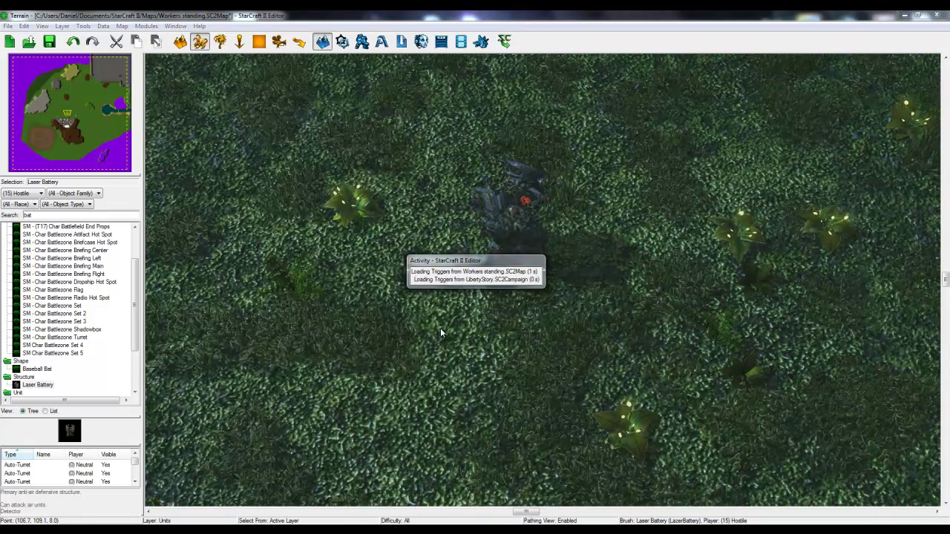
{"action": "key", "text": "Escape"}
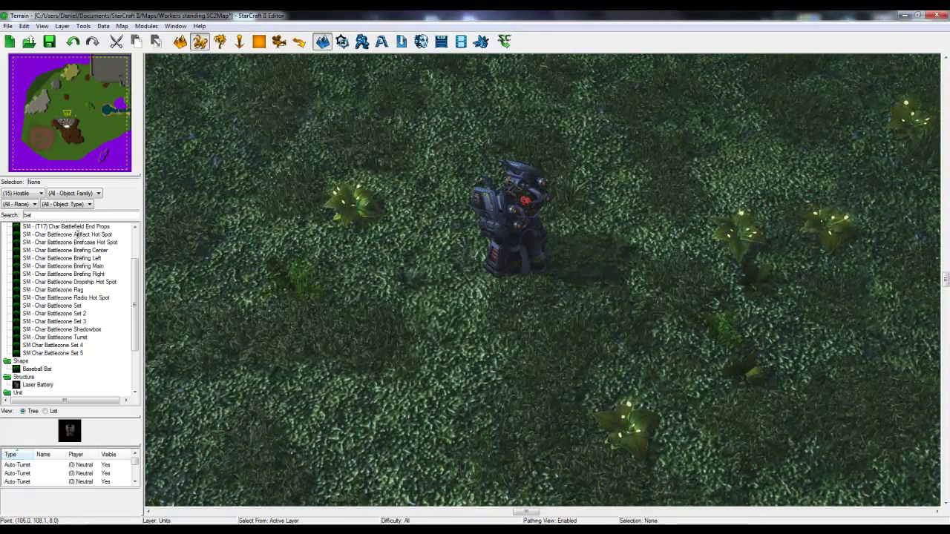
Search the palette for "miss" and place a Missile Turret just west of the Laser Battery.
{"action": "double_click", "coordinate": [24, 214]}
{"action": "type", "text": "miss"}
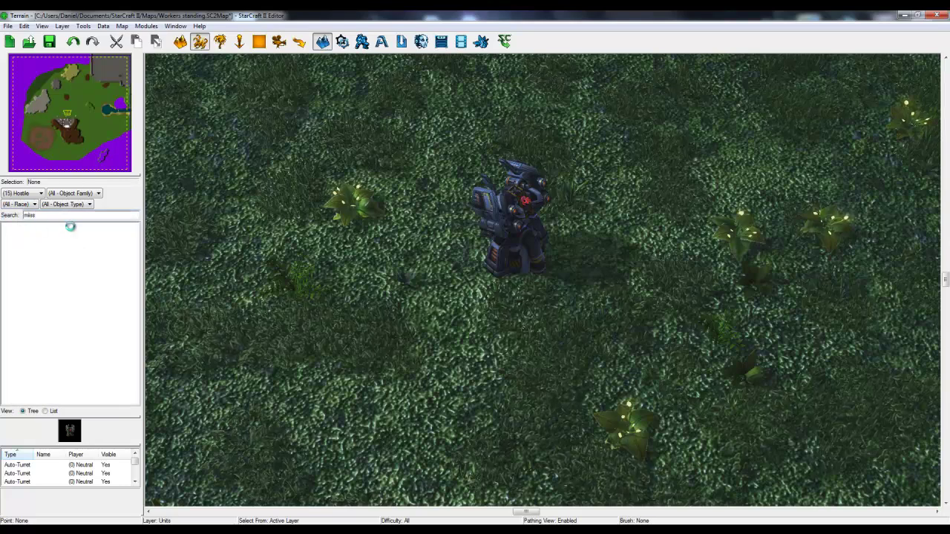
{"action": "type", "text": "miss"}
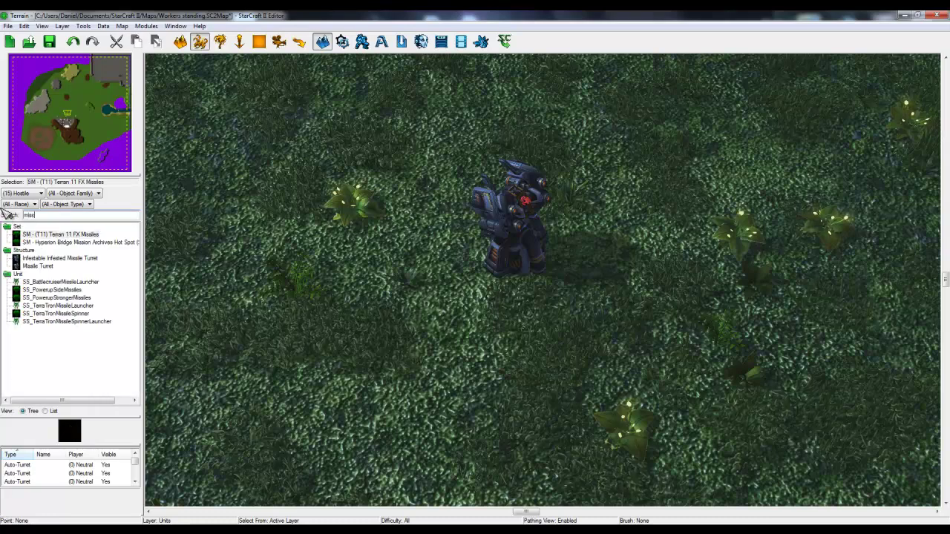
{"action": "scroll", "coordinate": [322, 280], "scroll_direction": "down", "scroll_amount": 2}
{"action": "scroll", "coordinate": [323, 280], "scroll_direction": "down", "scroll_amount": 2}
{"action": "left_click", "coordinate": [39, 266]}
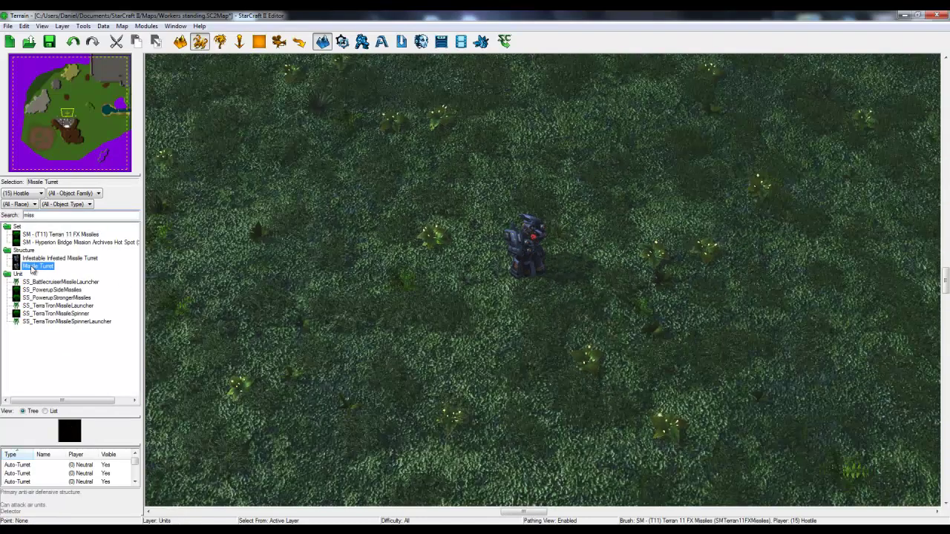
{"action": "left_click", "coordinate": [462, 257]}
{"action": "key", "text": "Escape"}
Search the palette for "power" and place a Powerplant on the grass east of the Laser Battery.
{"action": "right_click_drag", "start_coordinate": [501, 323], "coordinate": [438, 380]}
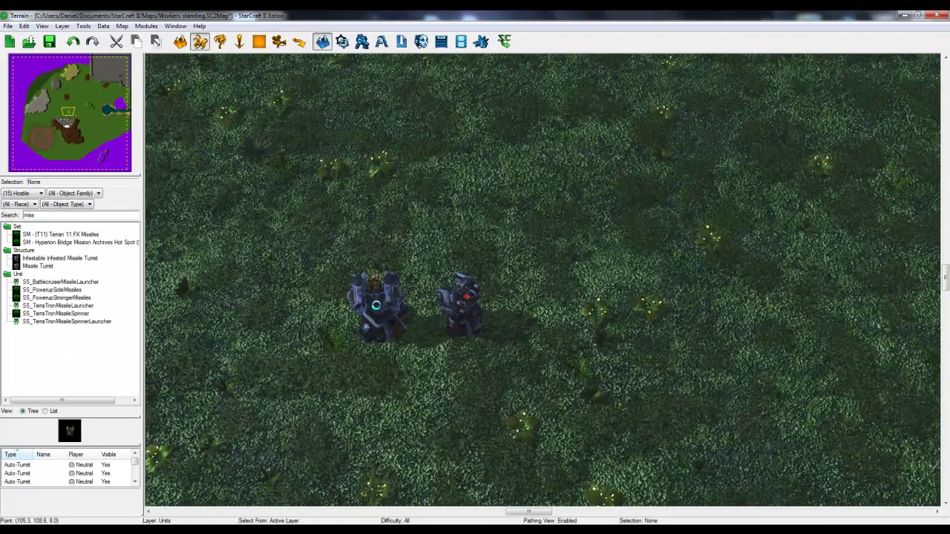
{"action": "right_click_drag", "start_coordinate": [276, 371], "coordinate": [186, 371]}
{"action": "left_click", "coordinate": [76, 216]}
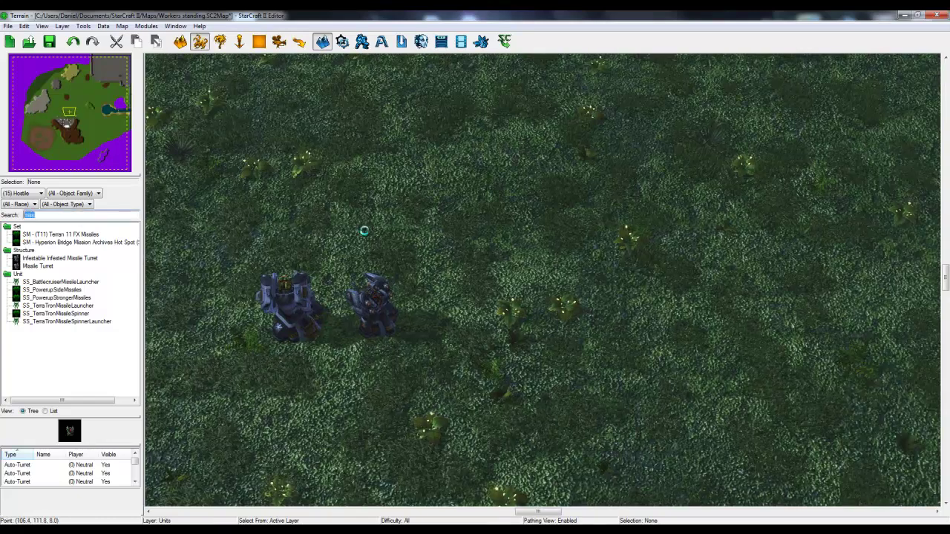
{"action": "key", "text": "BackSpace"}
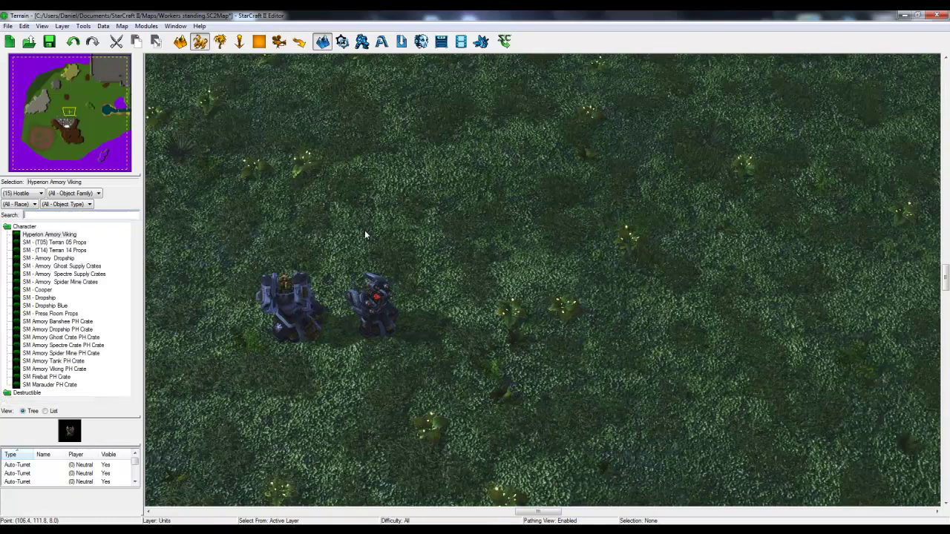
{"action": "type", "text": "power"}
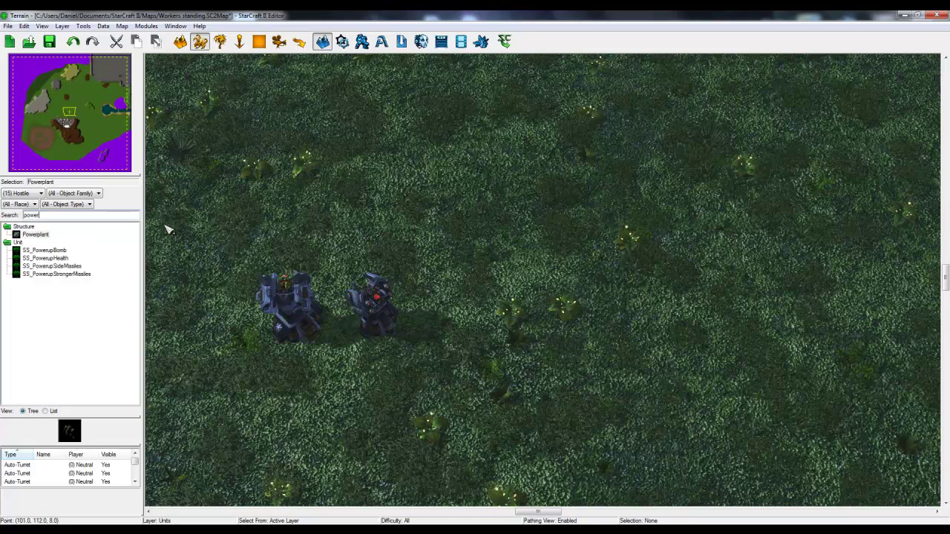
{"action": "left_click", "coordinate": [37, 234]}
{"action": "left_click", "coordinate": [632, 324]}
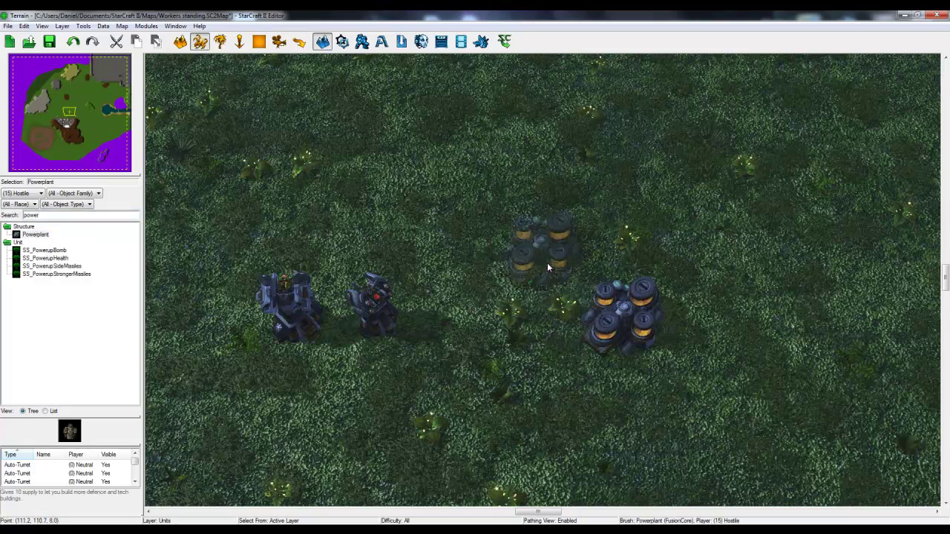
Search the palette for "nuc" and place a Nuclear Reactor directly east of the Powerplant.
{"action": "right_click_drag", "start_coordinate": [547, 263], "coordinate": [424, 272]}
{"action": "double_click", "coordinate": [61, 216]}
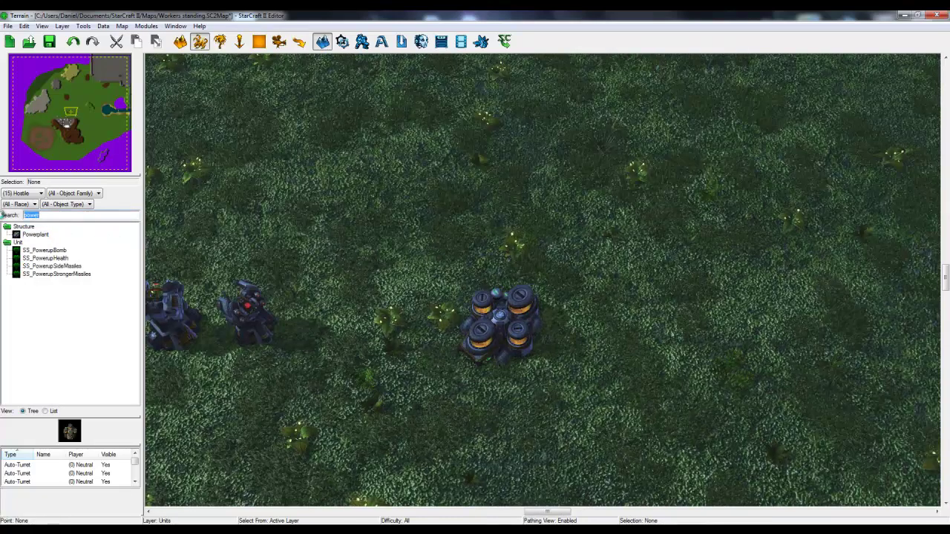
{"action": "type", "text": "n"}
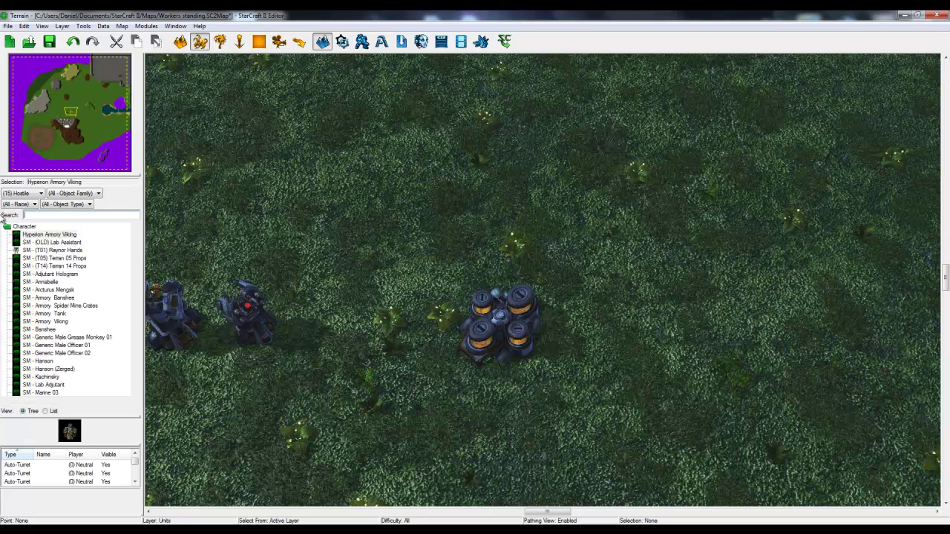
{"action": "type", "text": "uc"}
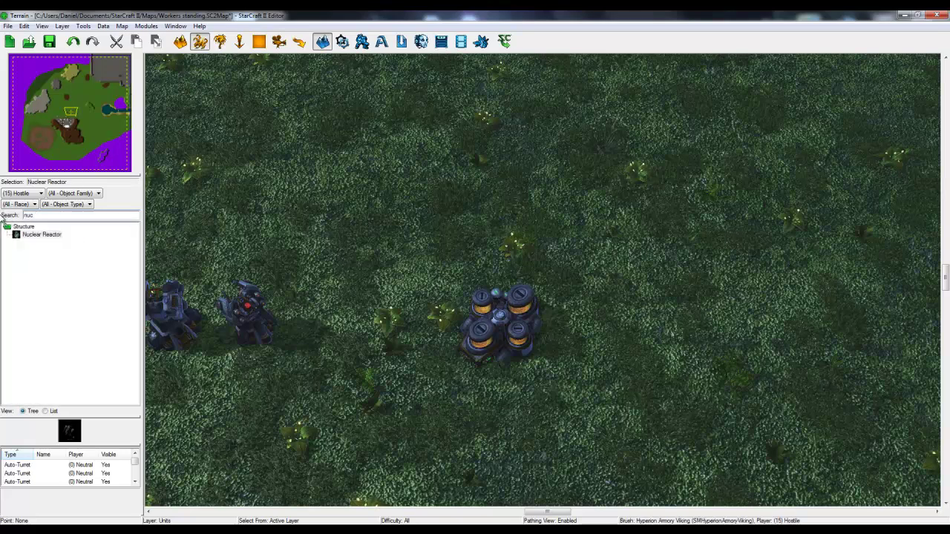
{"action": "left_click", "coordinate": [42, 235]}
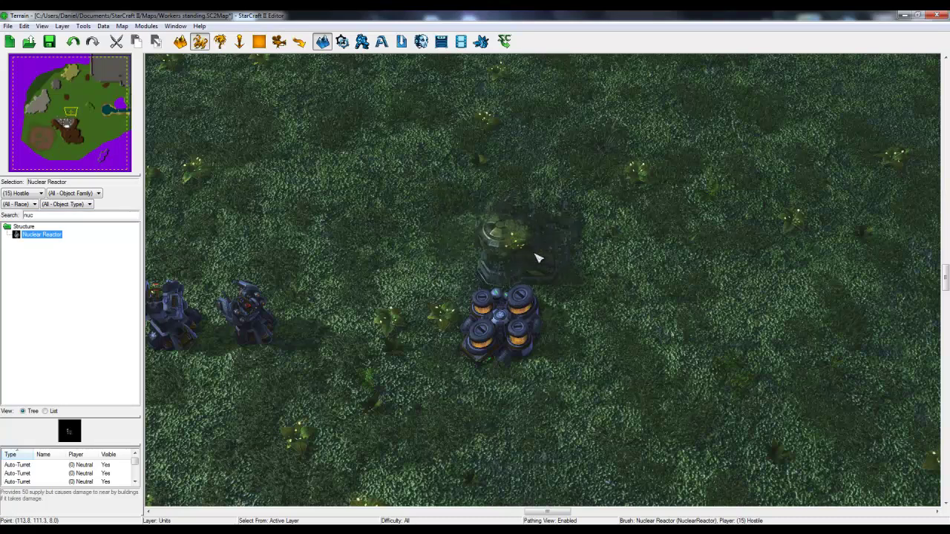
{"action": "left_click", "coordinate": [626, 326]}
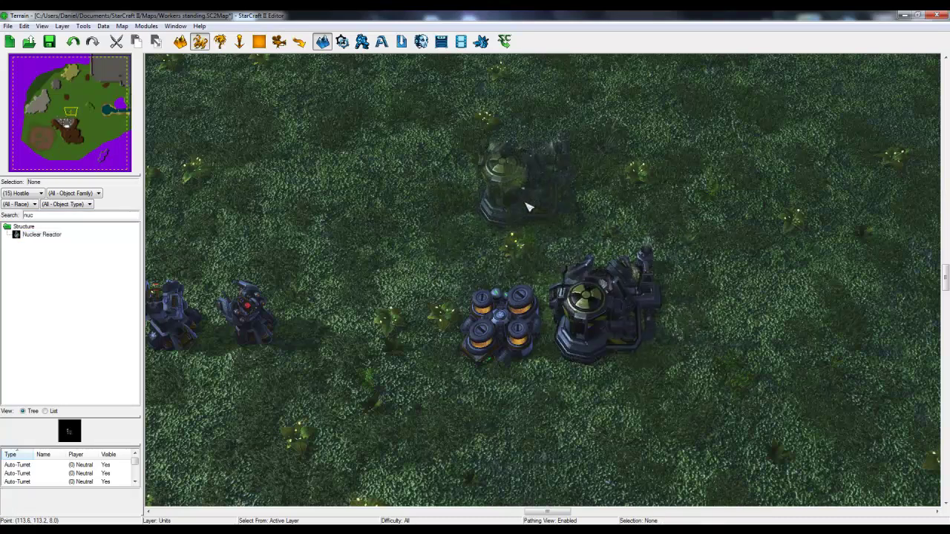
{"action": "key", "text": "Escape"}
Delete the Laser Battery, Missile Turret, Powerplant and Nuclear Reactor from the grass.
{"action": "right_click_drag", "start_coordinate": [525, 204], "coordinate": [381, 266]}
{"action": "left_click", "coordinate": [611, 265]}
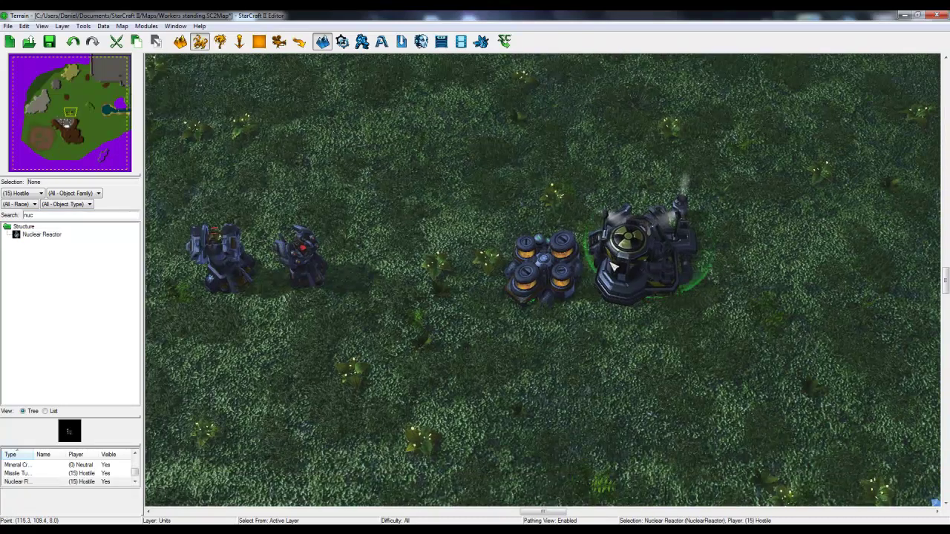
{"action": "left_click", "coordinate": [298, 267]}
{"action": "left_click", "coordinate": [632, 274]}
{"action": "left_click", "coordinate": [309, 266]}
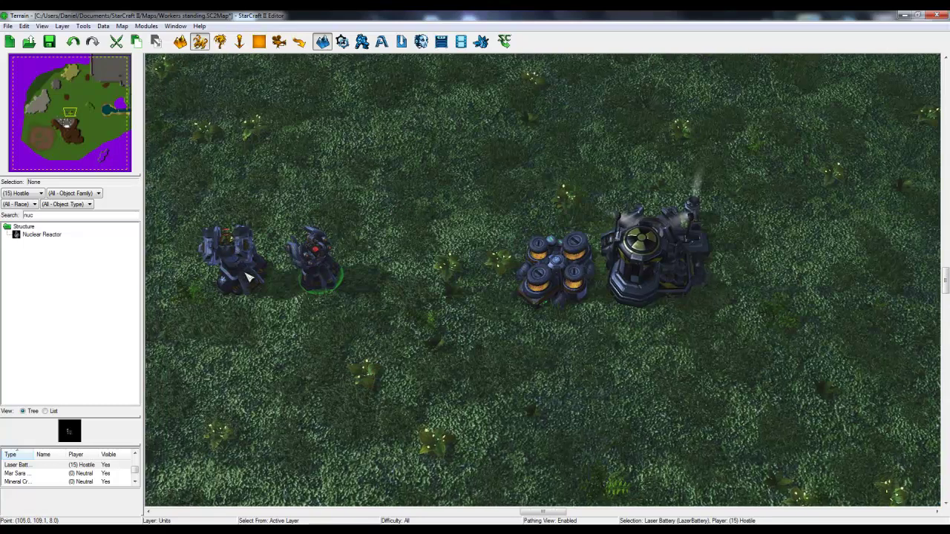
{"action": "key", "text": "Delete"}
{"action": "left_click", "coordinate": [247, 275]}
{"action": "key", "text": "Delete"}
{"action": "left_click", "coordinate": [574, 275]}
{"action": "key", "text": "Delete"}
{"action": "left_click", "coordinate": [671, 271]}
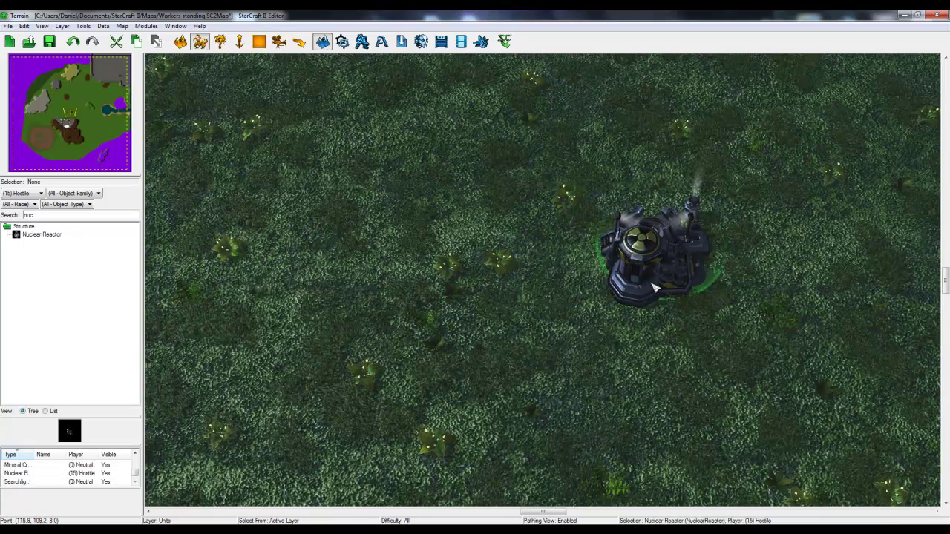
{"action": "key", "text": "Delete"}
Select the neutral Auto-Turret at the base's northern edge, beside the wreckage above the large building.
{"action": "right_click_drag", "start_coordinate": [509, 233], "coordinate": [504, 268]}
{"action": "right_click_drag", "start_coordinate": [439, 357], "coordinate": [631, 125]}
{"action": "left_click", "coordinate": [537, 304]}
{"action": "right_click_drag", "start_coordinate": [537, 304], "coordinate": [481, 266]}
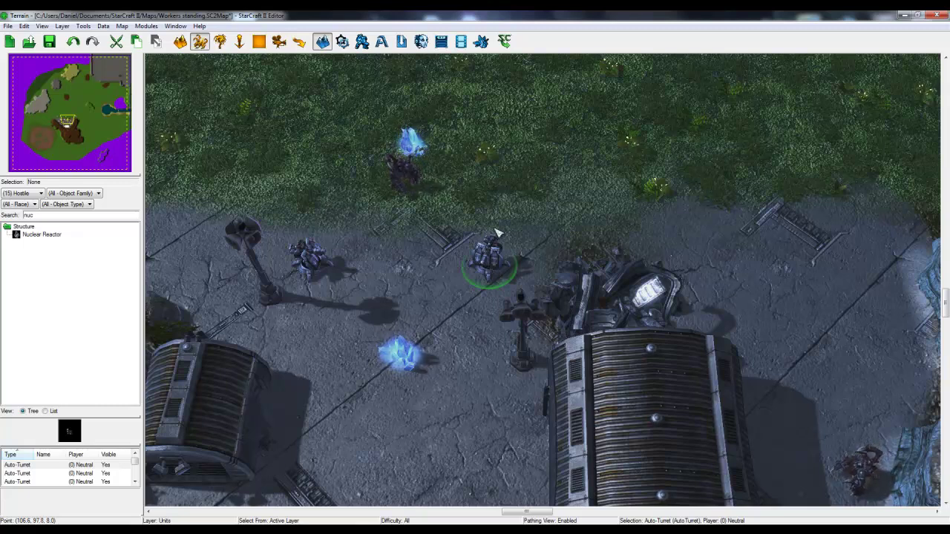
Open the map's Data module, reposition and widen its window, and display the Units data.
{"action": "right_click_drag", "start_coordinate": [506, 182], "coordinate": [492, 222]}
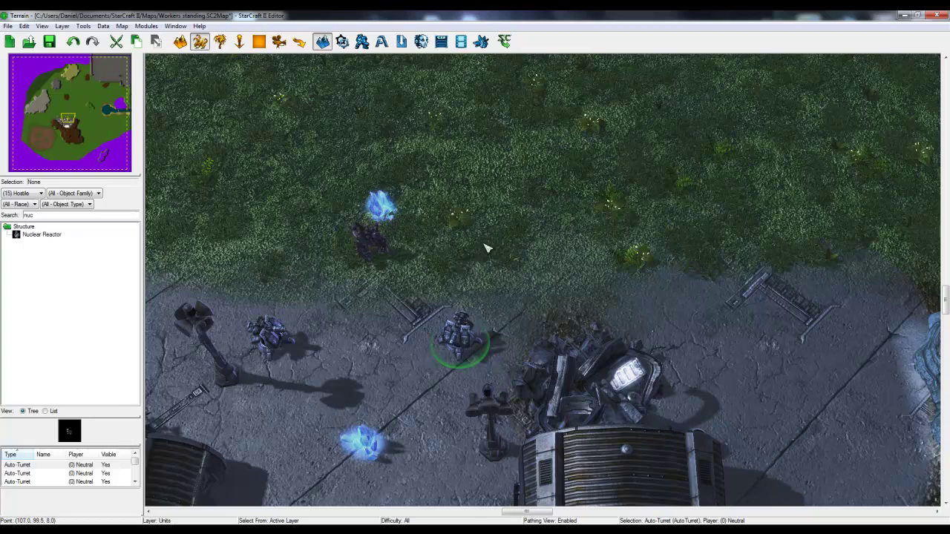
{"action": "right_click_drag", "start_coordinate": [488, 194], "coordinate": [616, 327]}
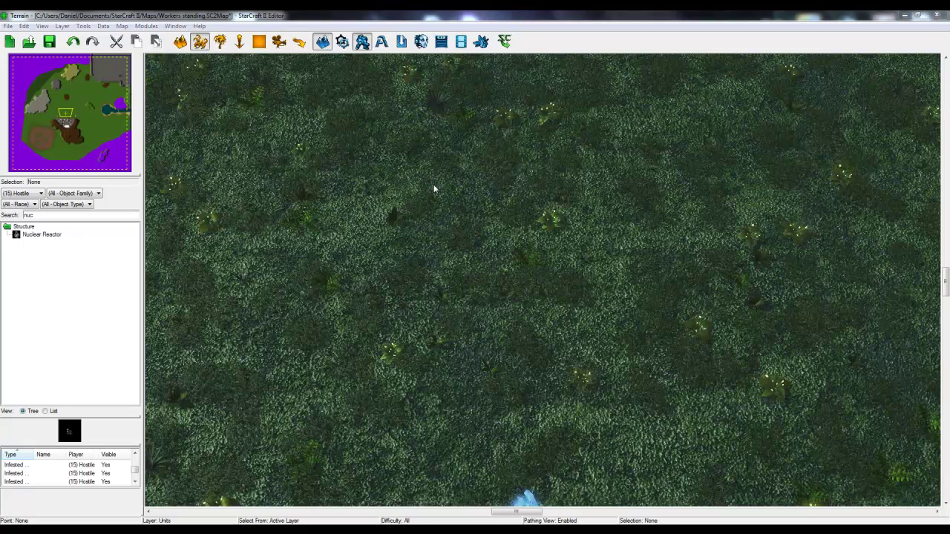
{"action": "left_click", "coordinate": [362, 46]}
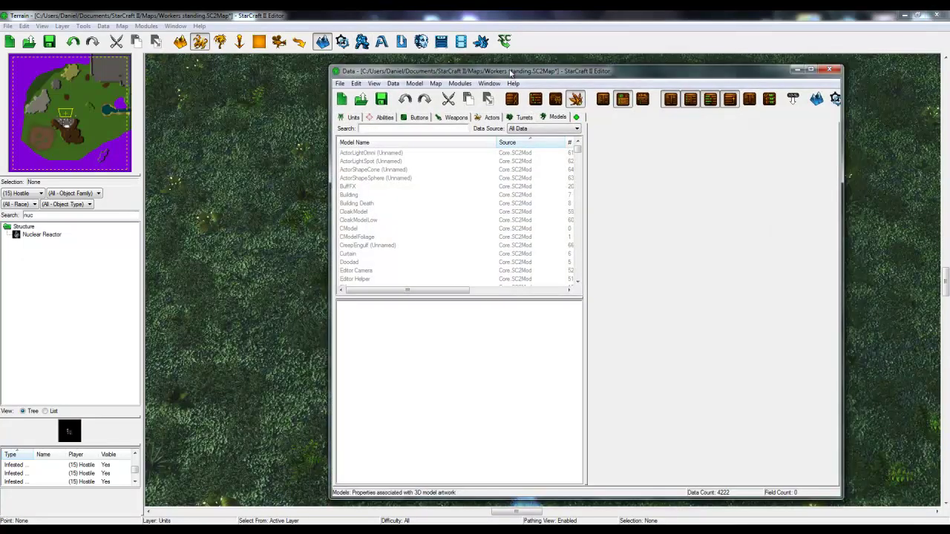
{"action": "left_click_drag", "start_coordinate": [512, 70], "coordinate": [452, 66]}
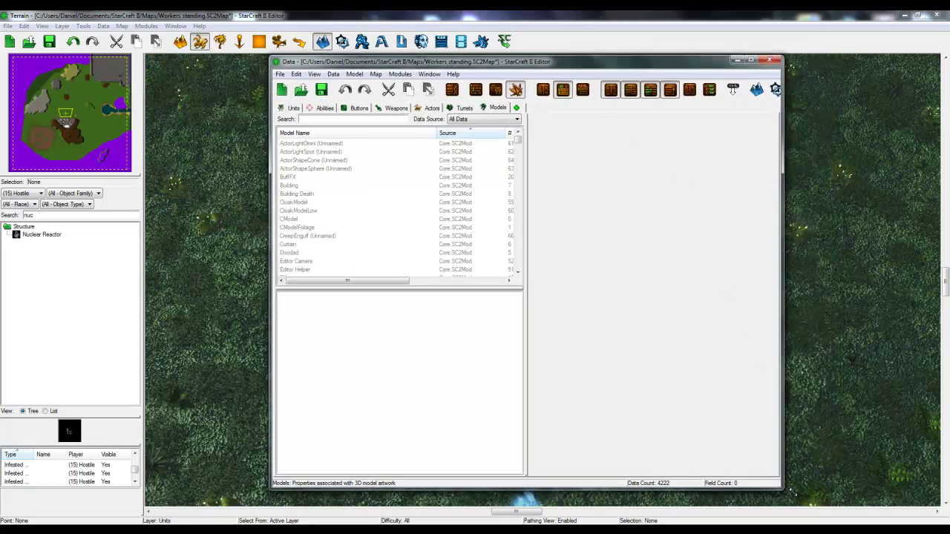
{"action": "left_click_drag", "start_coordinate": [790, 490], "coordinate": [922, 500]}
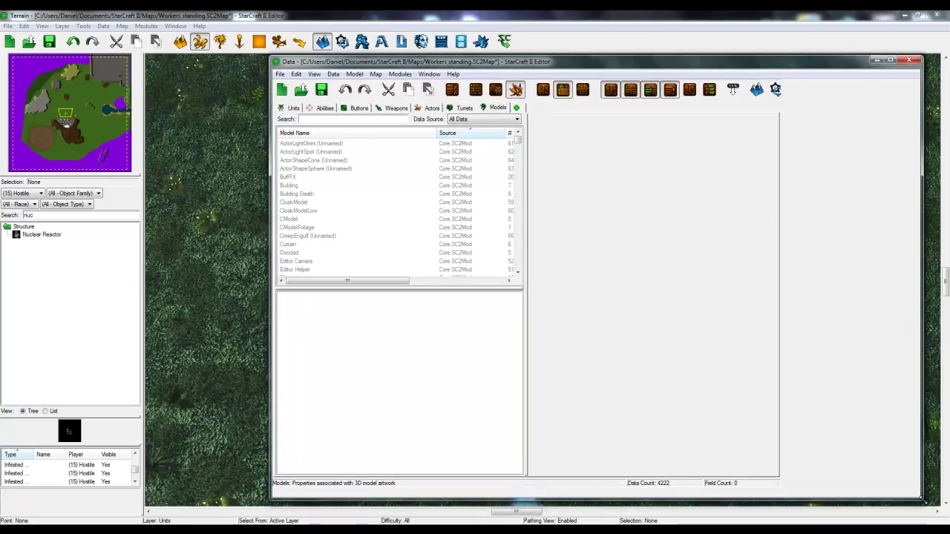
{"action": "left_click", "coordinate": [298, 109]}
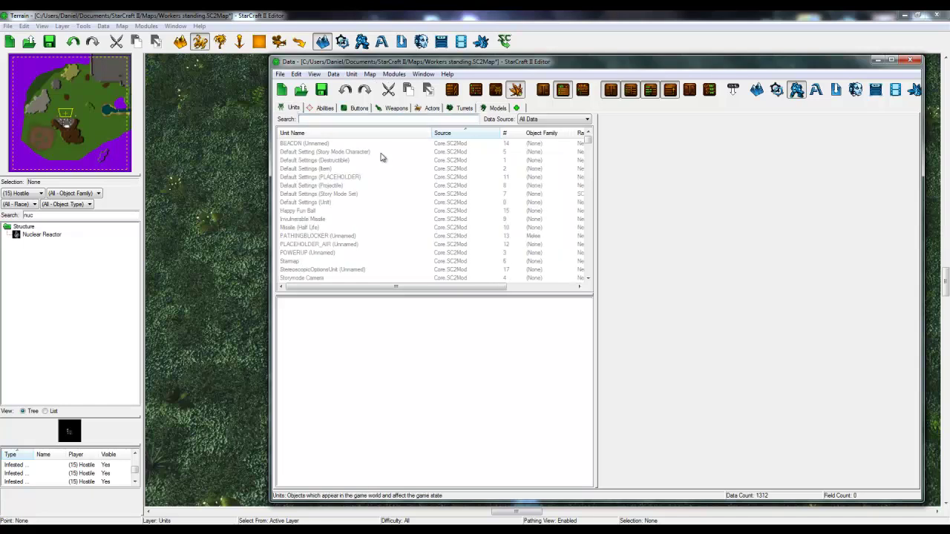
Start a new unit named "Bluk Gun" and generate the ID BlukGun from its name.
{"action": "left_click", "coordinate": [383, 185]}
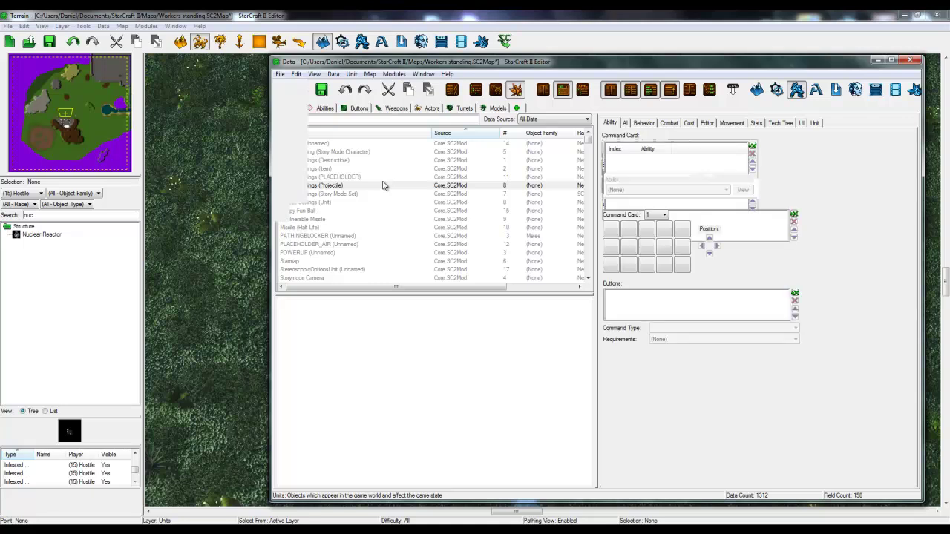
{"action": "right_click", "coordinate": [384, 184]}
{"action": "left_click", "coordinate": [401, 191]}
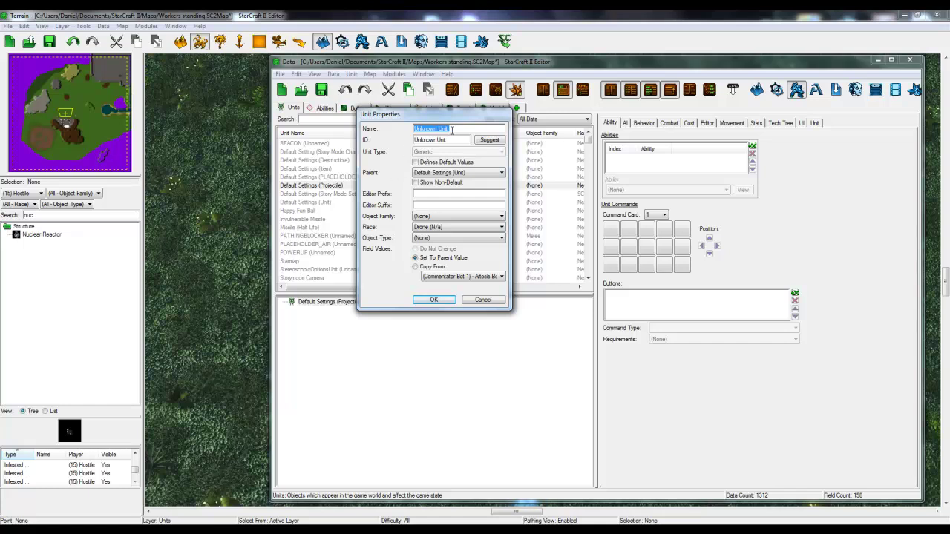
{"action": "type", "text": "Bluk Gun"}
{"action": "left_click_drag", "start_coordinate": [450, 141], "coordinate": [411, 141]}
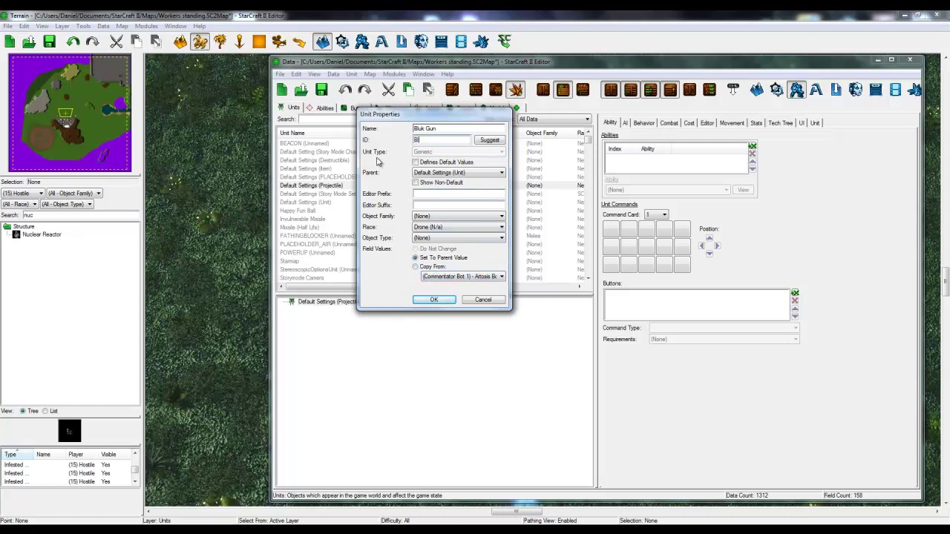
{"action": "type", "text": "uk"}
{"action": "left_click", "coordinate": [495, 140]}
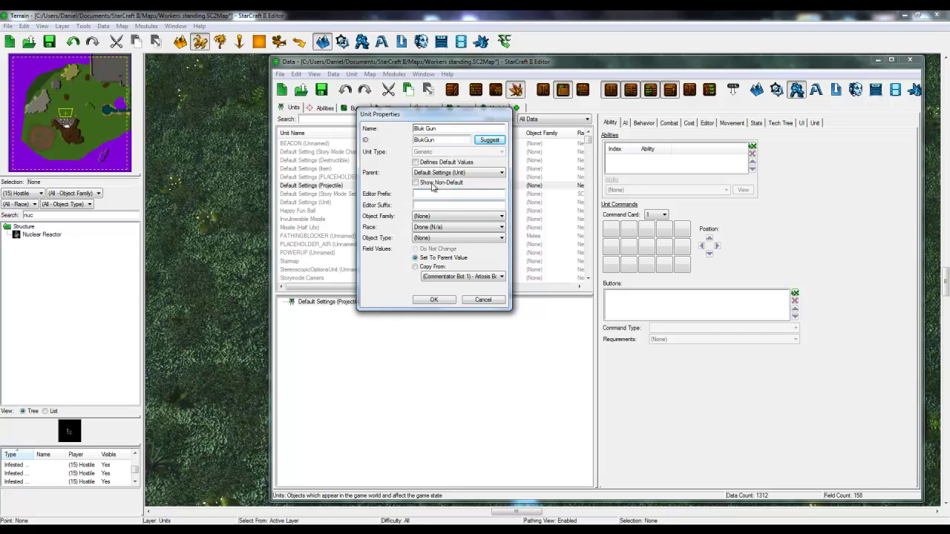
Set the new unit's object family to Melee, race to SCV and object type to Structure.
{"action": "left_click", "coordinate": [438, 227]}
{"action": "left_click", "coordinate": [392, 217]}
{"action": "left_click_drag", "start_coordinate": [397, 118], "coordinate": [474, 127]}
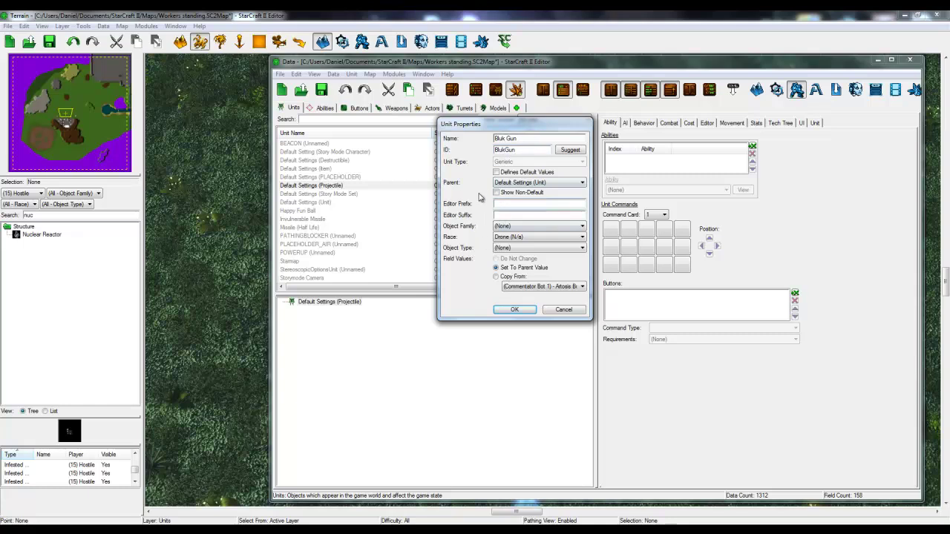
{"action": "left_click", "coordinate": [511, 228]}
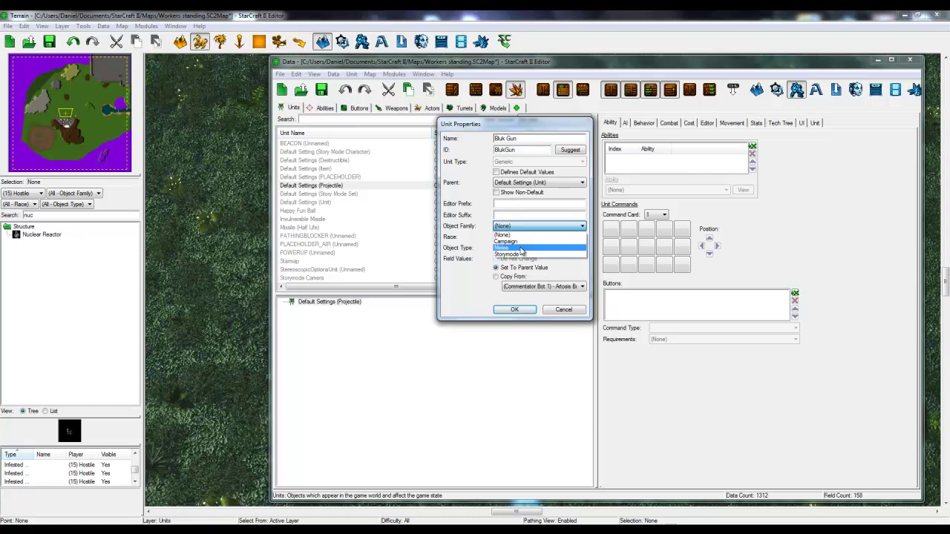
{"action": "left_click", "coordinate": [521, 249]}
{"action": "left_click", "coordinate": [512, 237]}
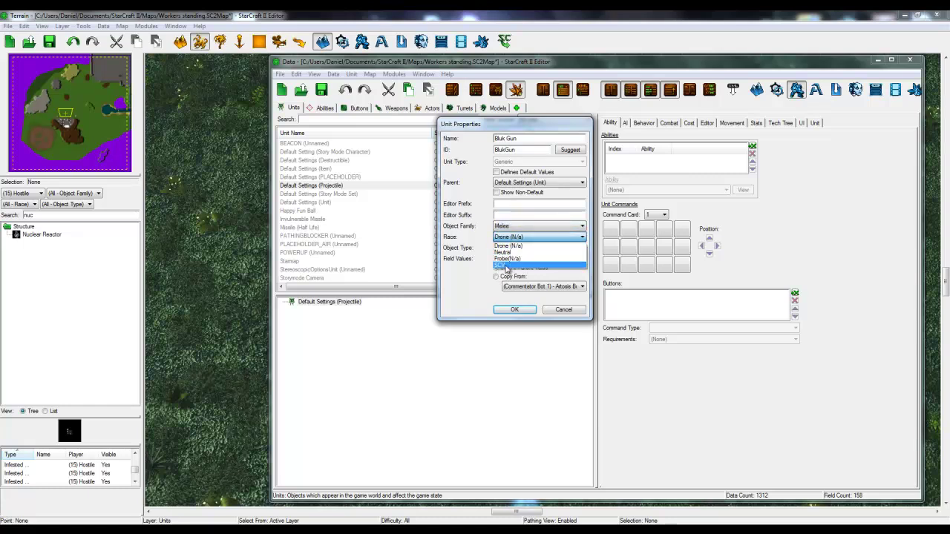
{"action": "left_click", "coordinate": [506, 265]}
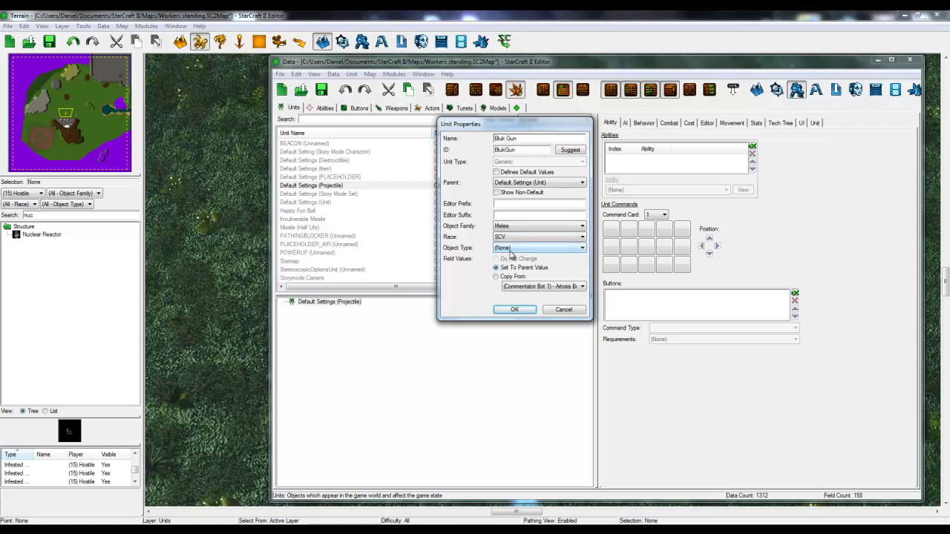
{"action": "left_click", "coordinate": [512, 249]}
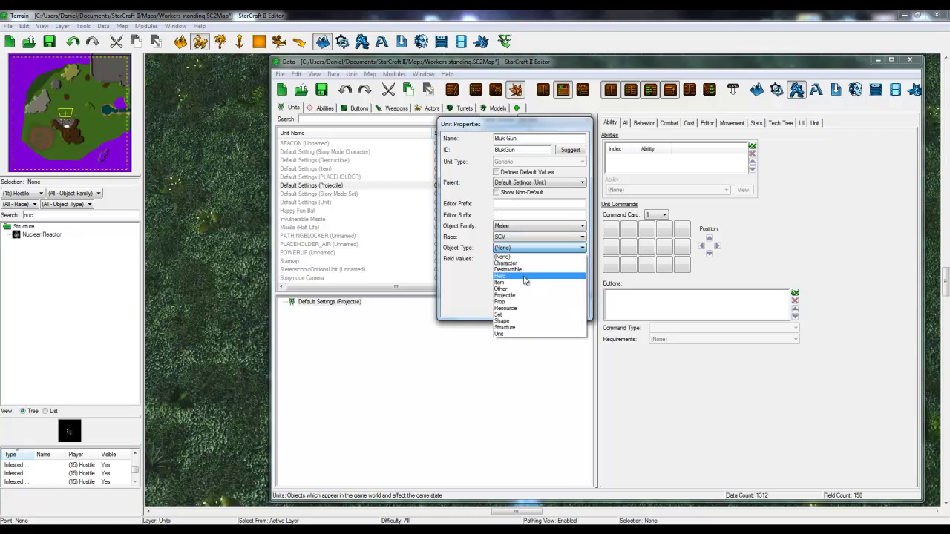
{"action": "left_click", "coordinate": [515, 328]}
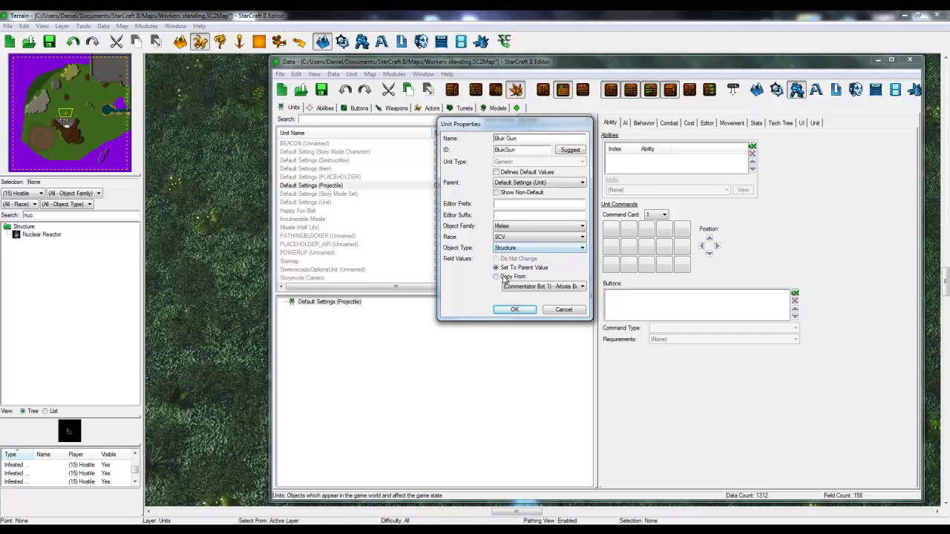
{"action": "left_click", "coordinate": [499, 250]}
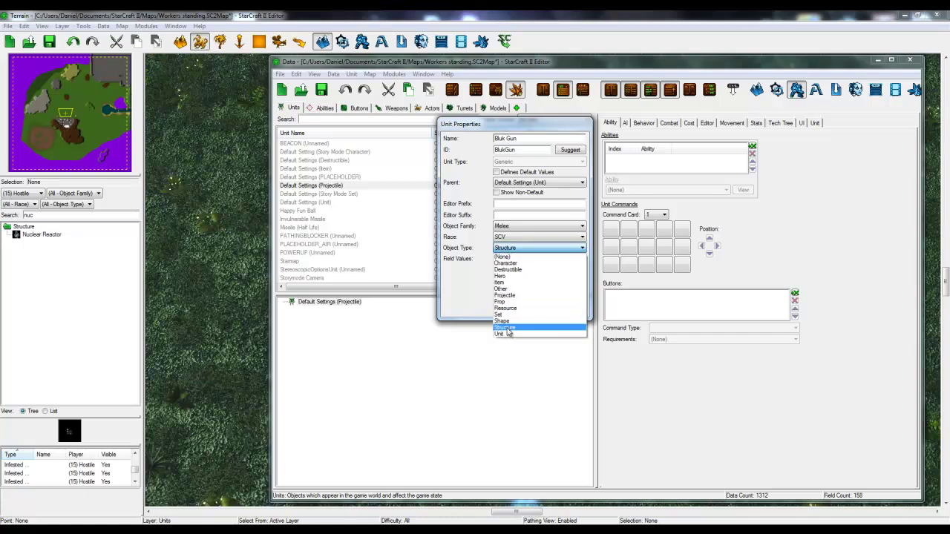
{"action": "left_click", "coordinate": [508, 329]}
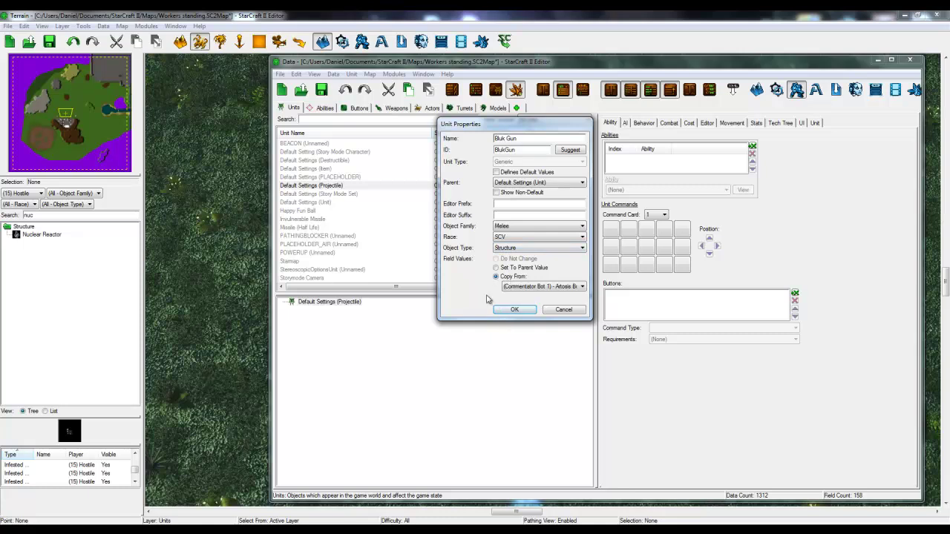
Set the new unit's field values to copy from the Auto-Turret and create the unit.
{"action": "left_click_drag", "start_coordinate": [490, 126], "coordinate": [544, 168]}
{"action": "left_click", "coordinate": [574, 197]}
{"action": "left_click", "coordinate": [578, 205]}
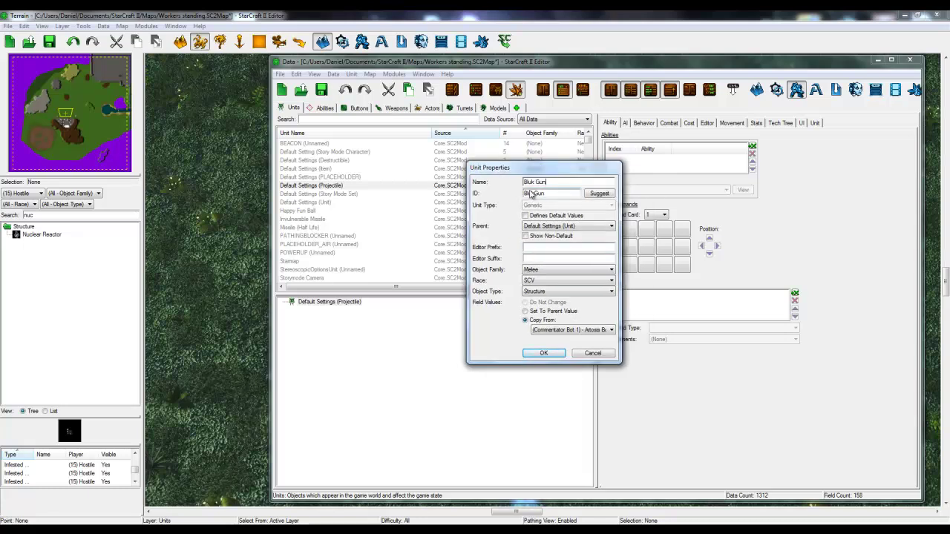
{"action": "left_click", "coordinate": [552, 334]}
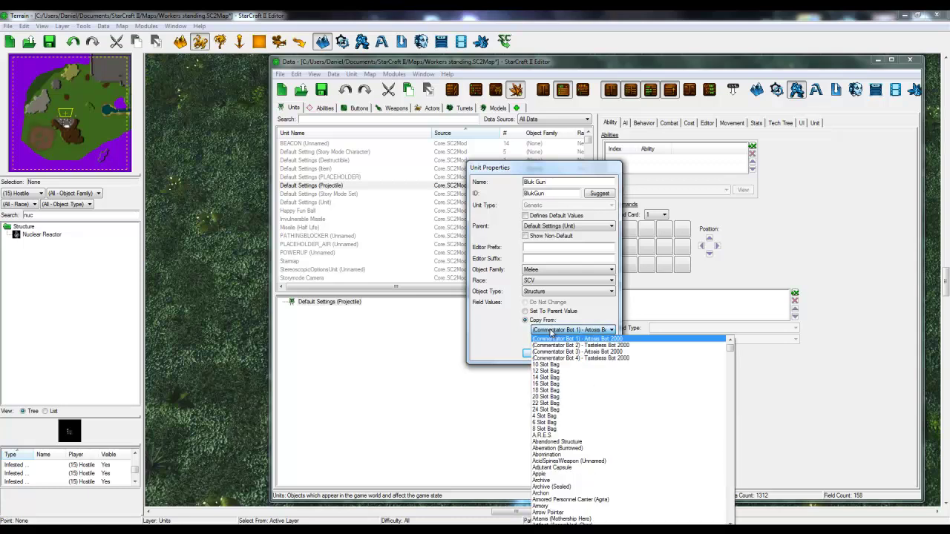
{"action": "type", "text": "au"}
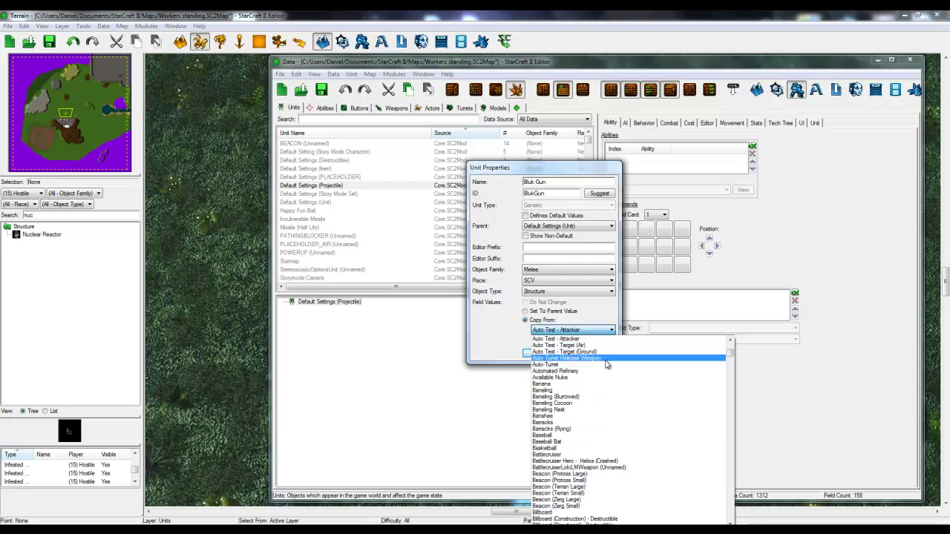
{"action": "left_click", "coordinate": [586, 364]}
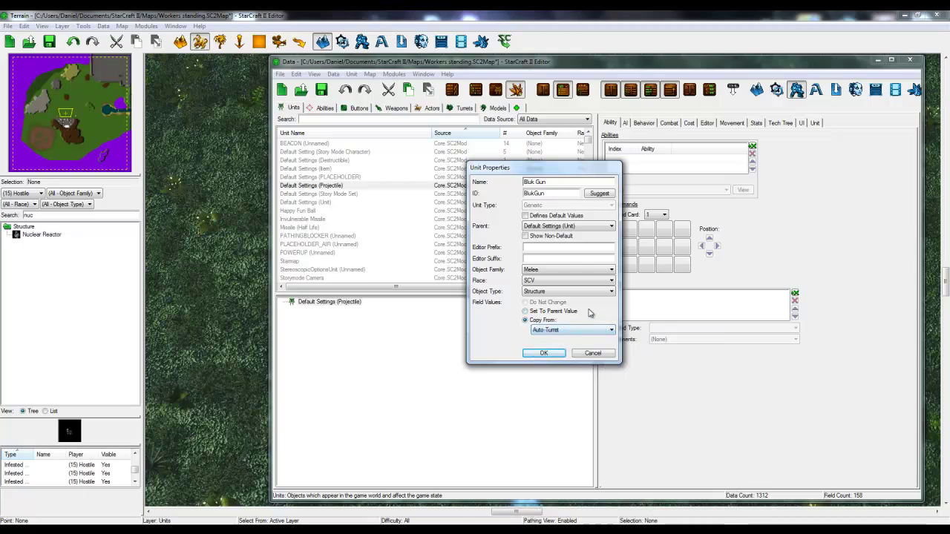
{"action": "left_click", "coordinate": [526, 311]}
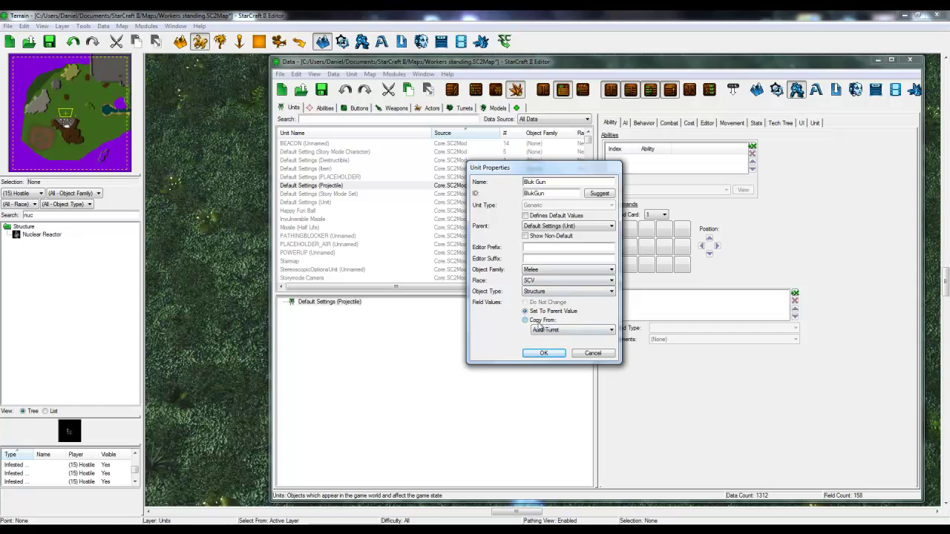
{"action": "left_click", "coordinate": [534, 320]}
{"action": "left_click_drag", "start_coordinate": [520, 168], "coordinate": [663, 137]}
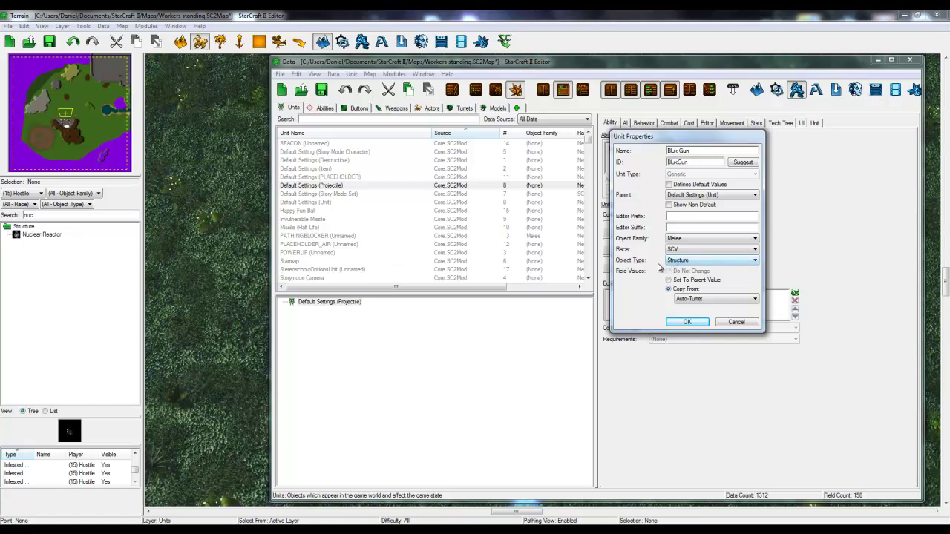
{"action": "left_click_drag", "start_coordinate": [647, 141], "coordinate": [577, 110]}
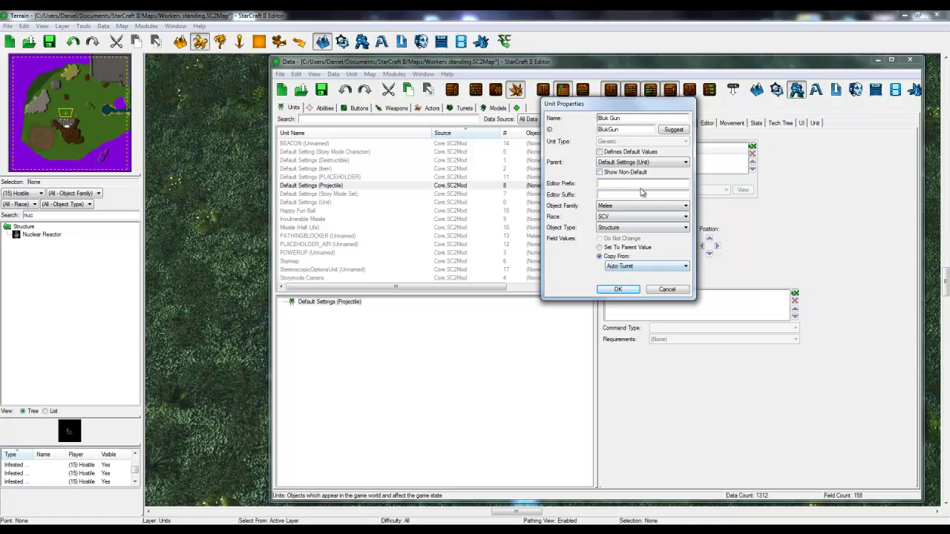
{"action": "left_click", "coordinate": [618, 290]}
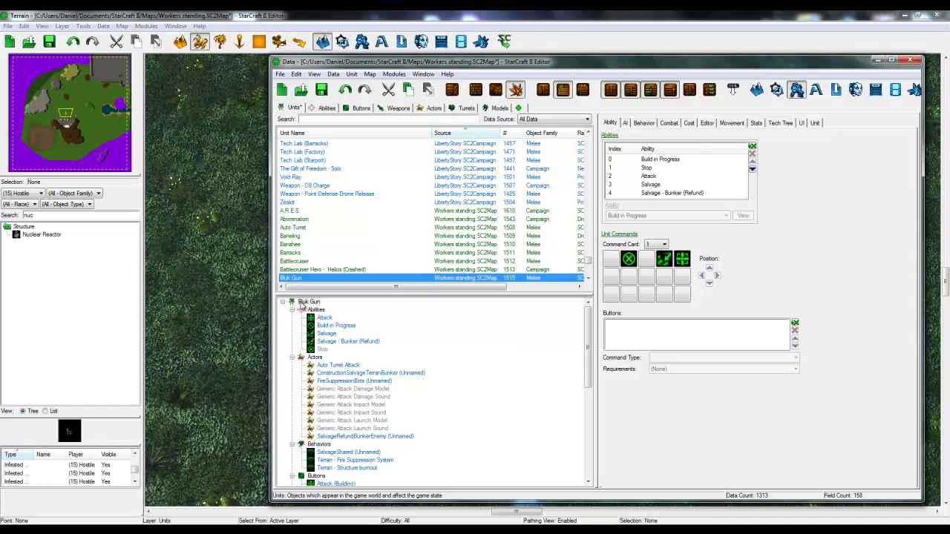
Examine the Bluk Gun's Salvage command and its linked abilities, actors, behaviors and buttons.
{"action": "left_click", "coordinate": [296, 304]}
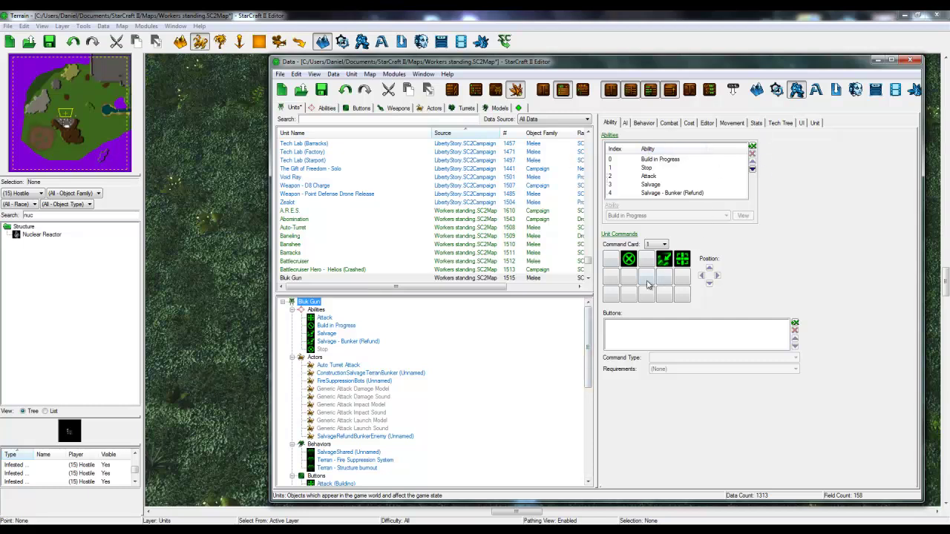
{"action": "left_click", "coordinate": [663, 263]}
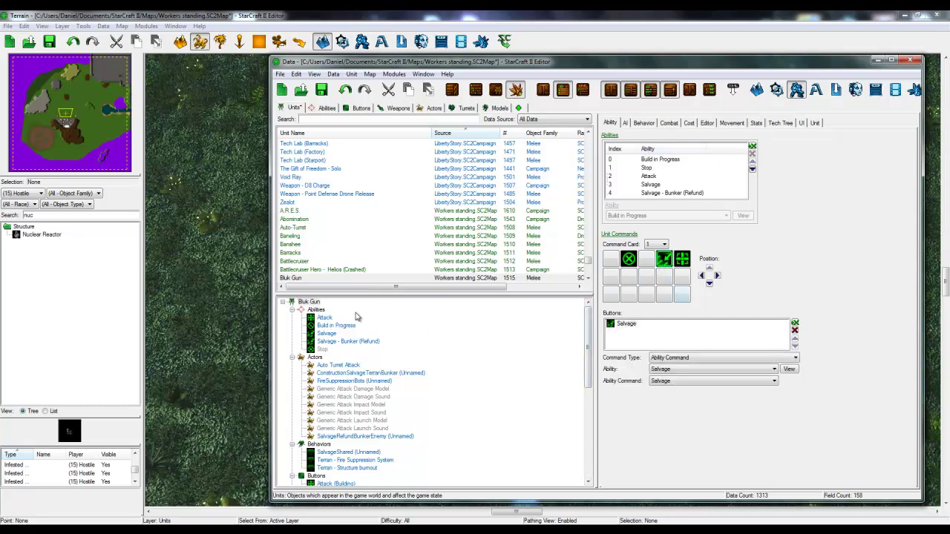
{"action": "left_click", "coordinate": [309, 302]}
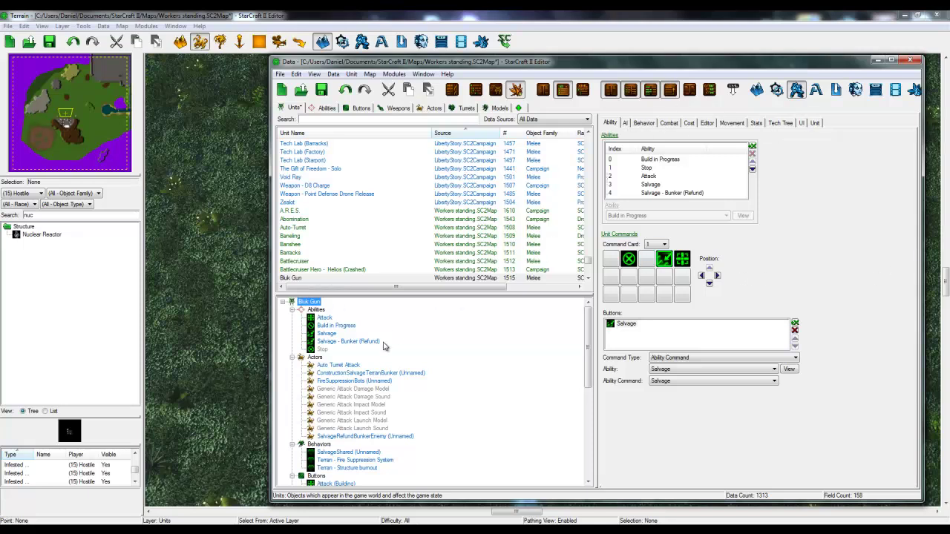
{"action": "scroll", "coordinate": [356, 441], "scroll_direction": "down", "scroll_amount": 7}
{"action": "scroll", "coordinate": [333, 433], "scroll_direction": "up", "scroll_amount": 7}
Return to the Terrain module, search the unit palette for "bluk" and choose the Bluk Gun to preview on the grass.
{"action": "left_click_drag", "start_coordinate": [531, 65], "coordinate": [753, 62]}
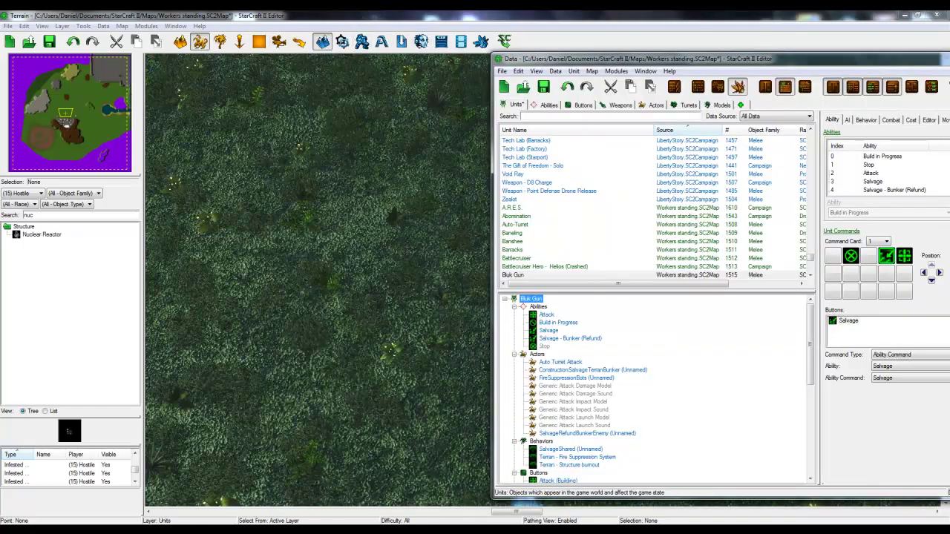
{"action": "left_click_drag", "start_coordinate": [68, 216], "coordinate": [15, 218]}
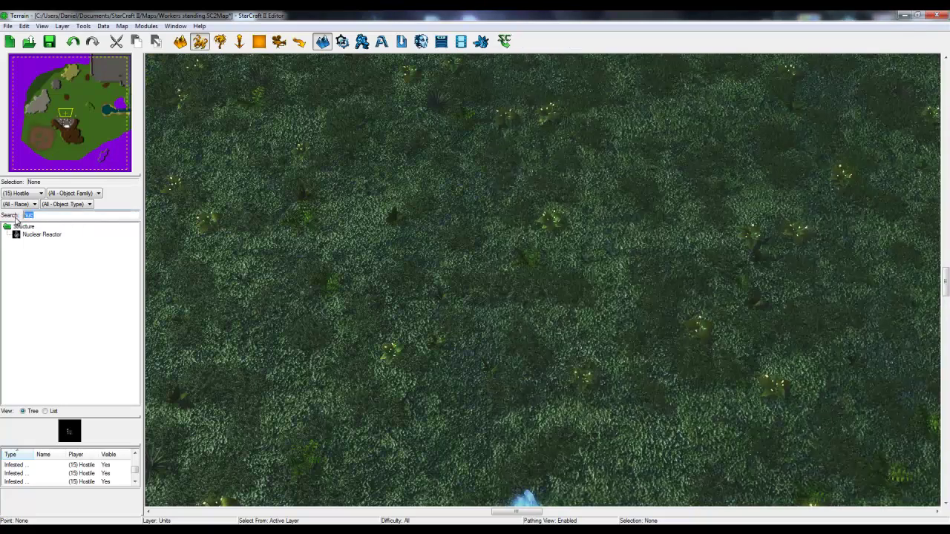
{"action": "type", "text": "bluk"}
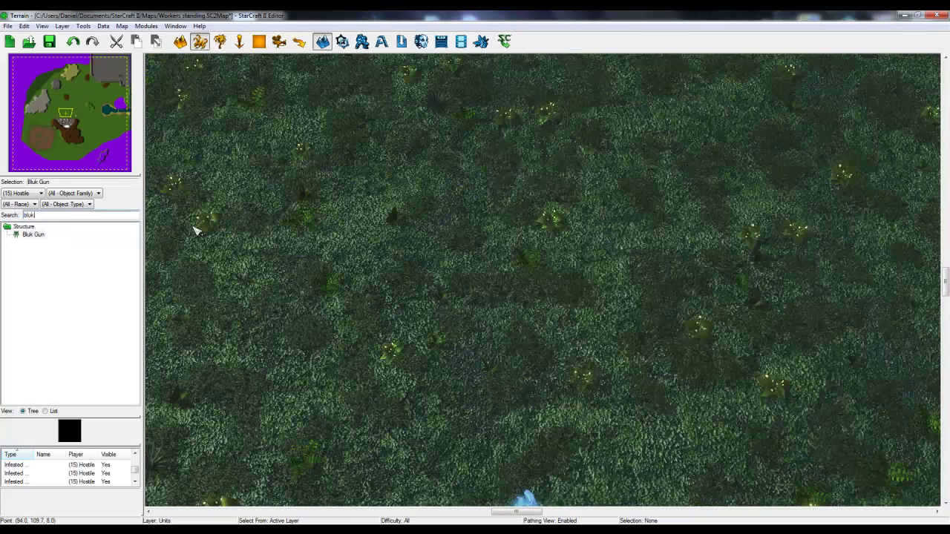
{"action": "left_click", "coordinate": [31, 235]}
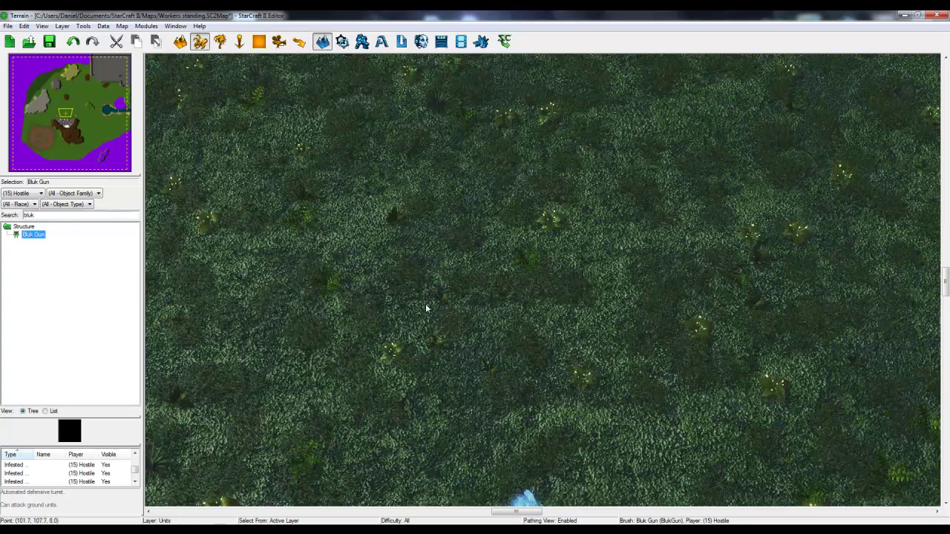
Search the unit palette for "auto" and choose the Auto-Turret structure to preview on the grass.
{"action": "left_click_drag", "start_coordinate": [75, 215], "coordinate": [3, 217]}
{"action": "type", "text": "auto"}
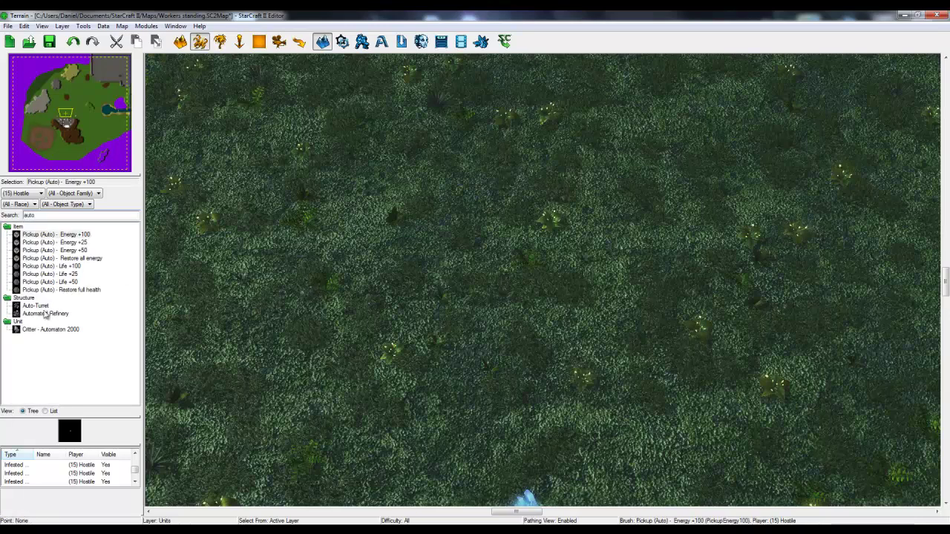
{"action": "left_click", "coordinate": [39, 305]}
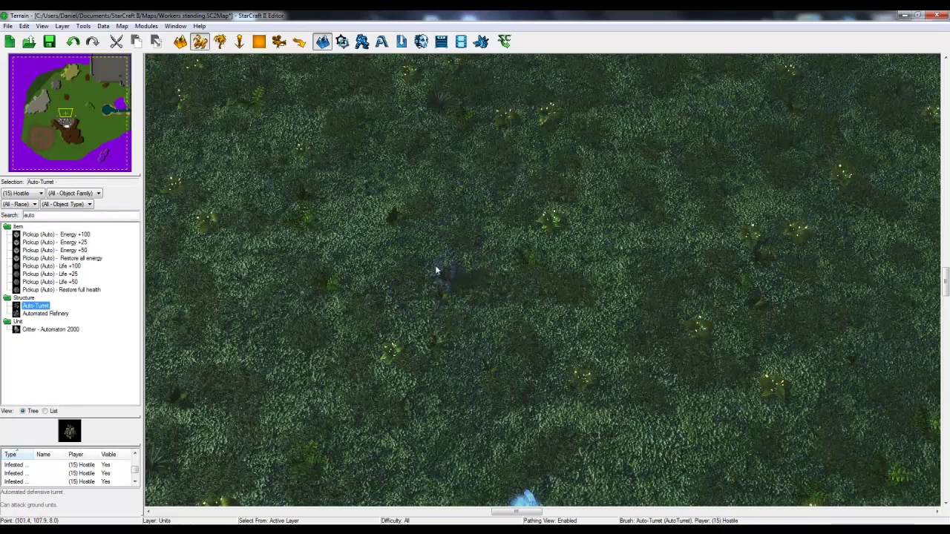
Search the unit palette for "blu", choose the Bluk Gun to preview on the grass, and clear the search.
{"action": "left_click_drag", "start_coordinate": [83, 215], "coordinate": [3, 217]}
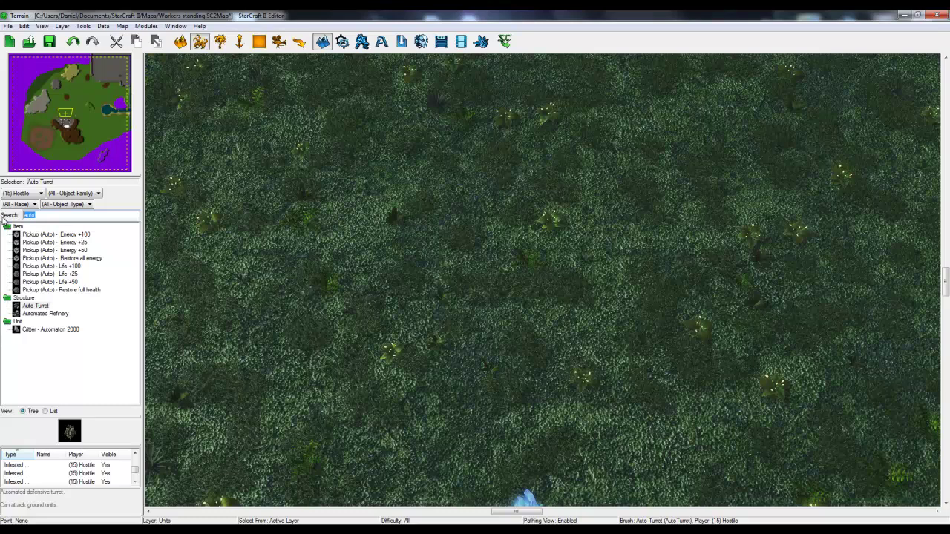
{"action": "type", "text": "blu"}
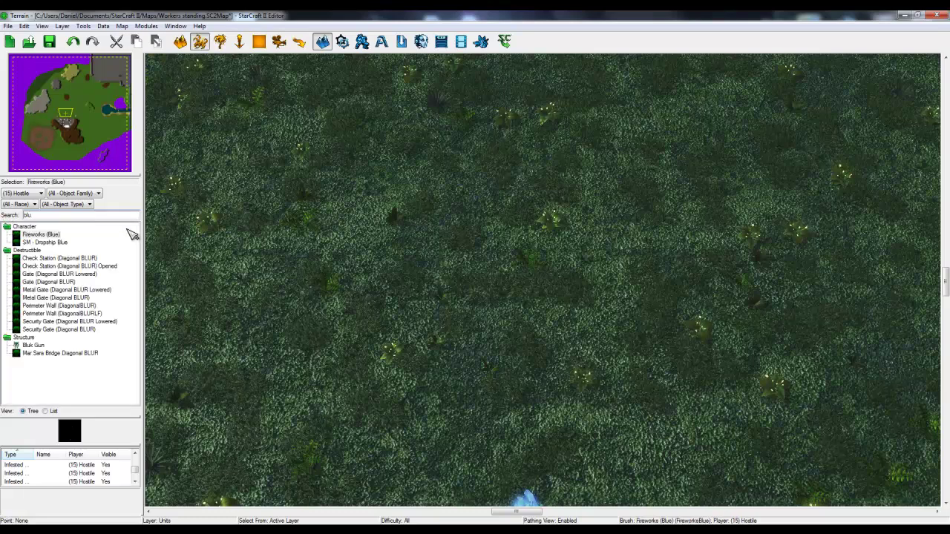
{"action": "left_click", "coordinate": [34, 345]}
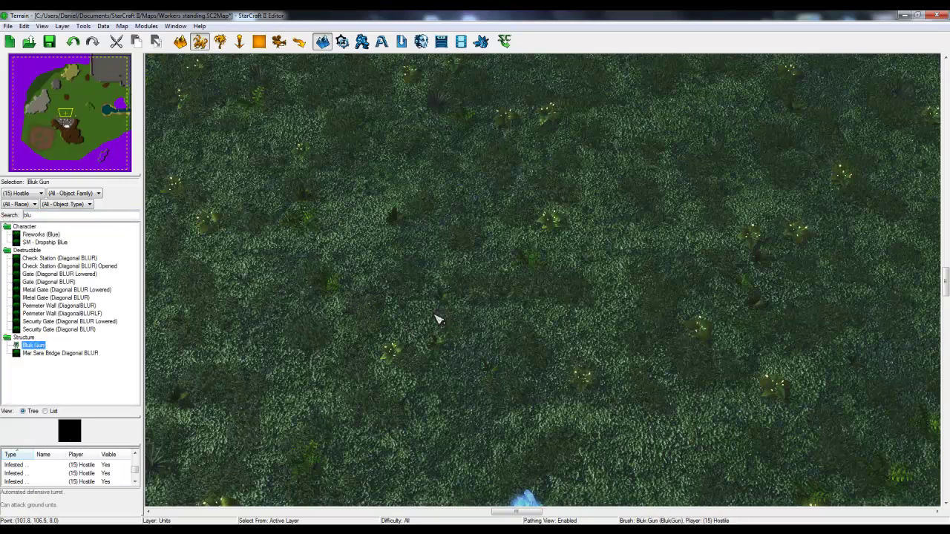
{"action": "left_click", "coordinate": [24, 215]}
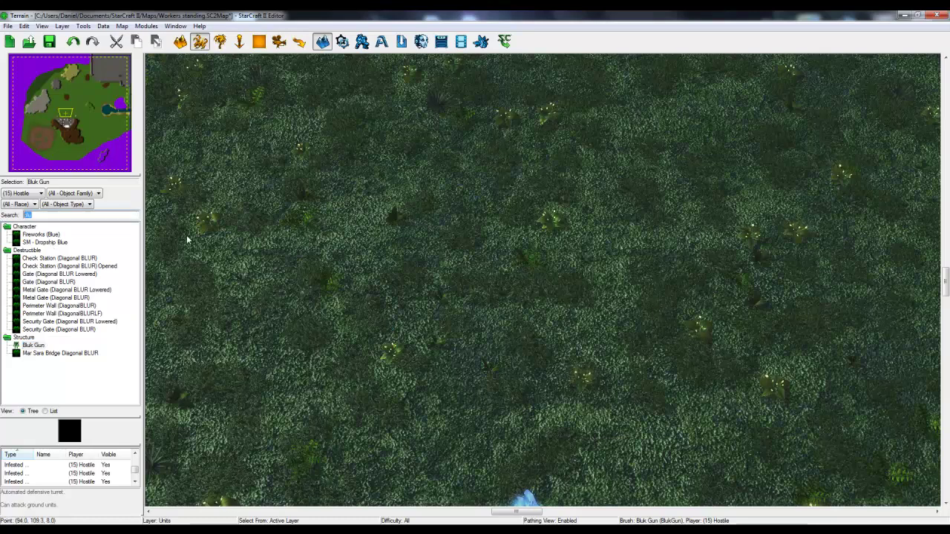
Return to the Data module and inspect the Auto Turret Attack and ConstructionSalvageTerranBunker actors linked to the Bluk Gun.
{"action": "mouse_move", "coordinate": [30, 522]}
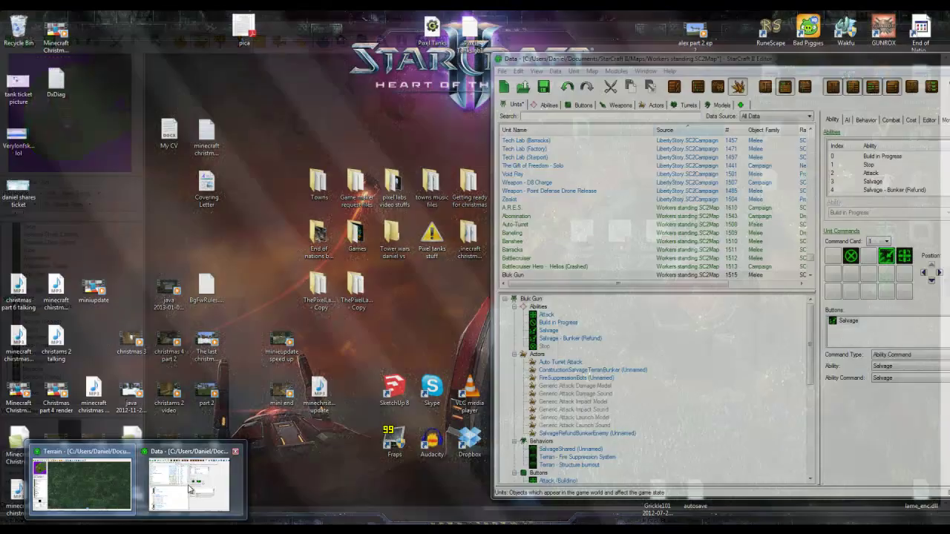
{"action": "left_click", "coordinate": [185, 482]}
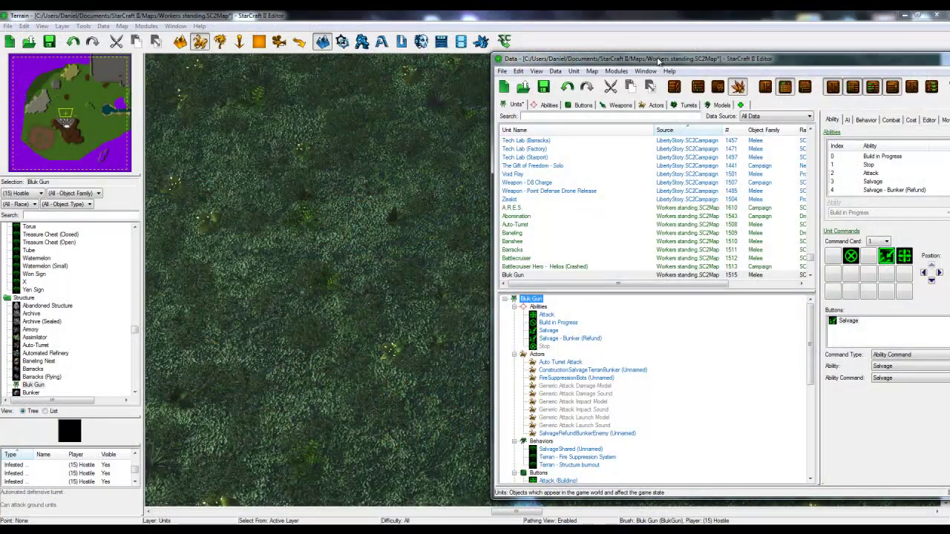
{"action": "left_click_drag", "start_coordinate": [657, 61], "coordinate": [495, 50]}
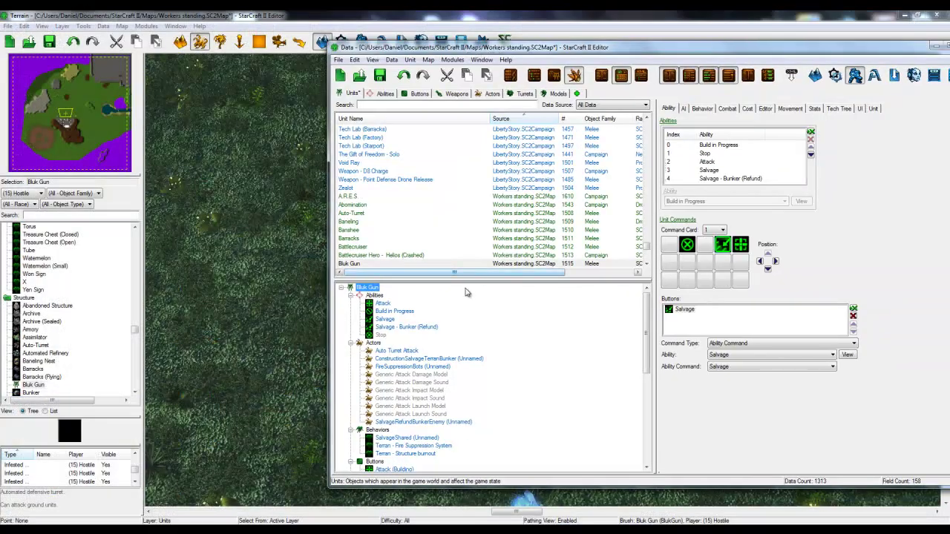
{"action": "left_click", "coordinate": [397, 351]}
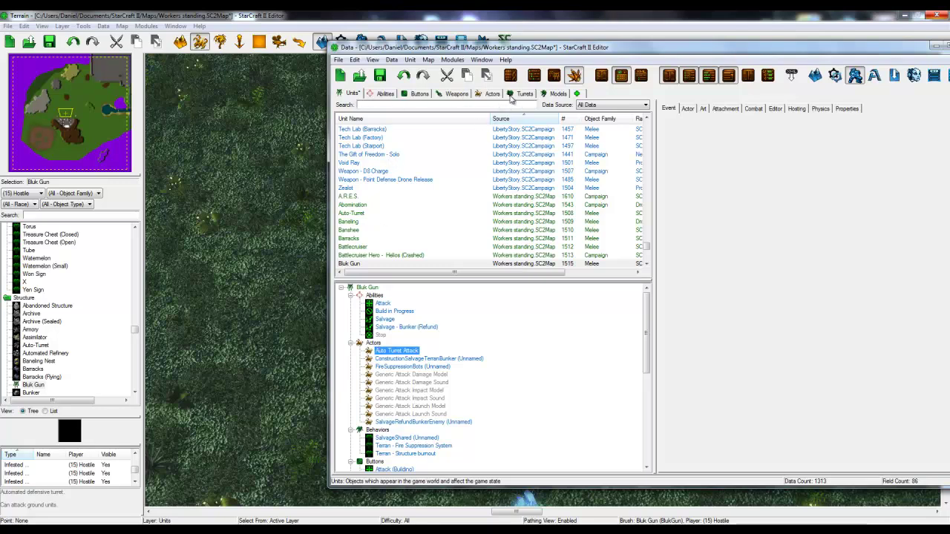
{"action": "key", "text": "Down"}
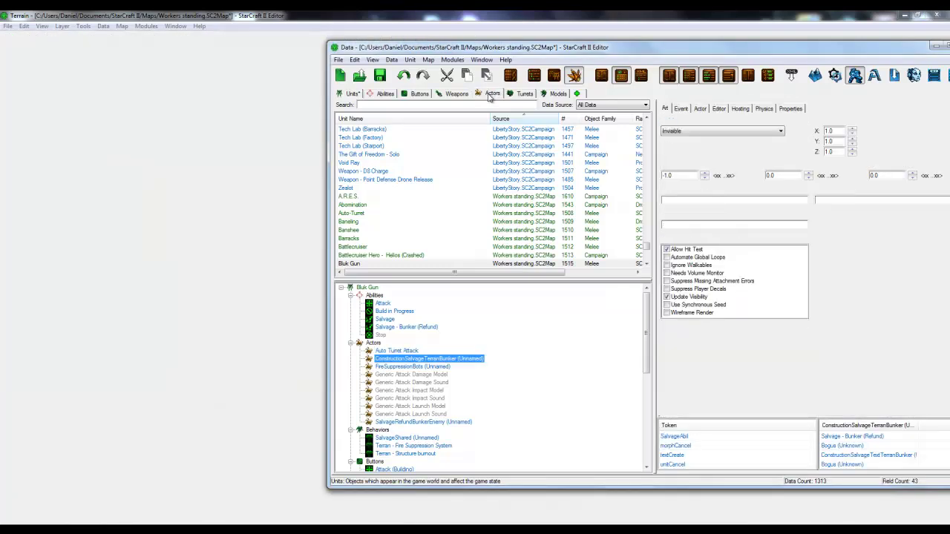
Start a new actor in the actor data, name it Bluk Gun Actor and generate the suggested ID.
{"action": "left_click", "coordinate": [492, 94]}
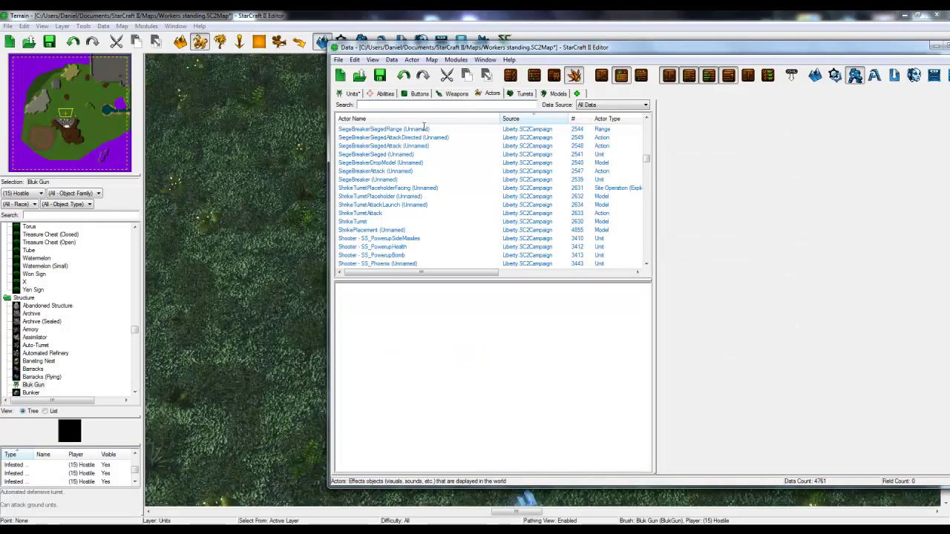
{"action": "left_click", "coordinate": [406, 164]}
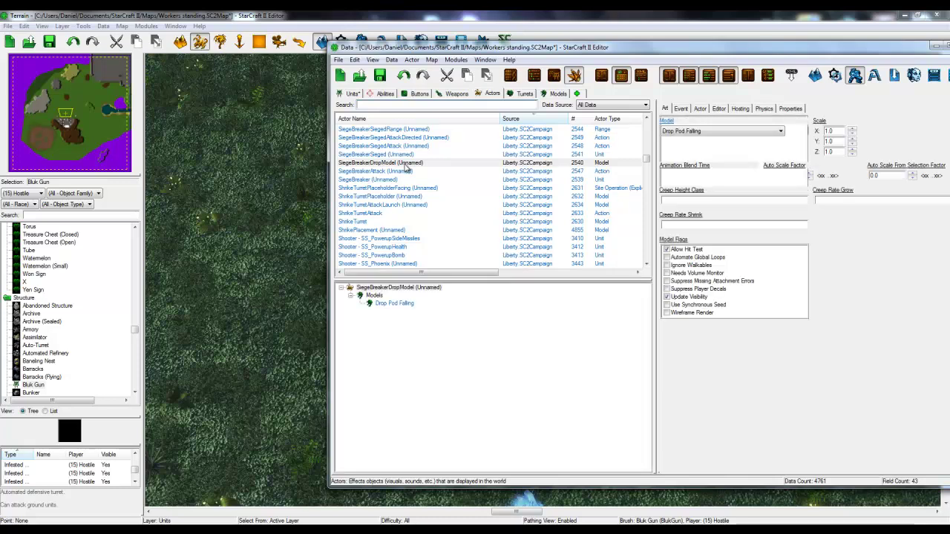
{"action": "right_click", "coordinate": [406, 169]}
{"action": "key", "text": "Escape"}
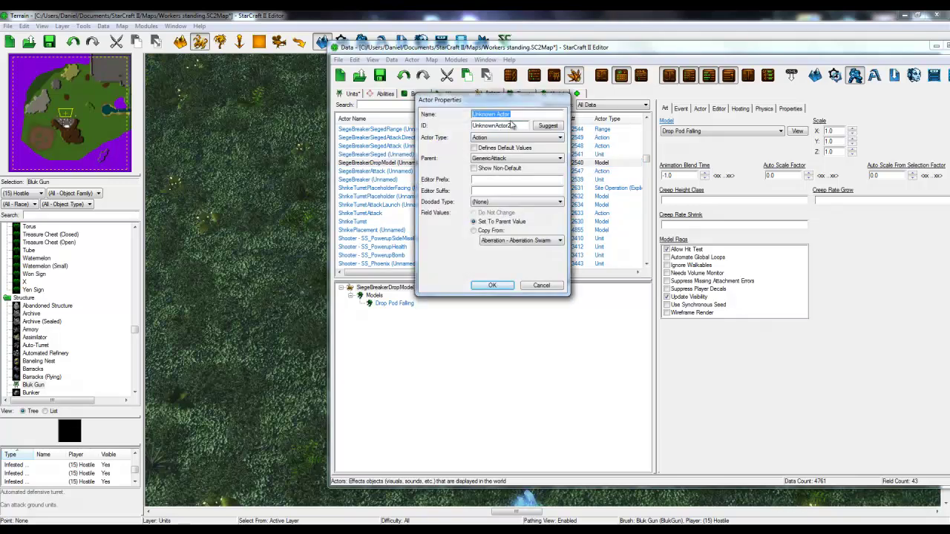
{"action": "key", "text": "BackSpace"}
{"action": "type", "text": "Bluk Gun"}
{"action": "left_click", "coordinate": [550, 126]}
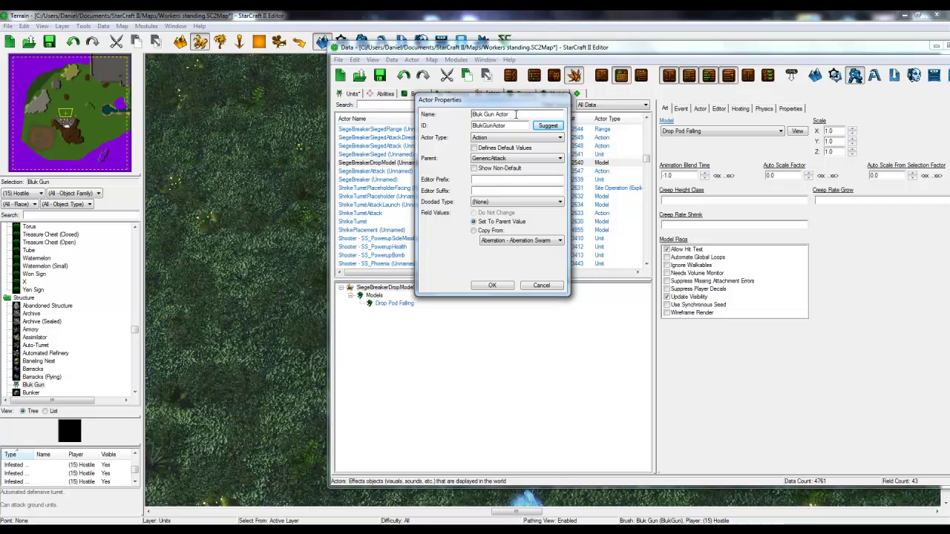
{"action": "left_click_drag", "start_coordinate": [495, 114], "coordinate": [460, 115]}
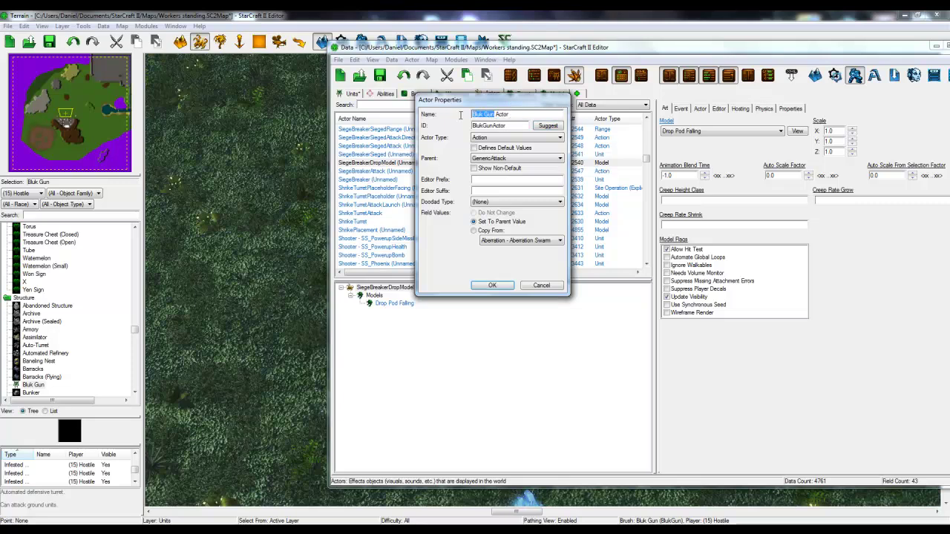
{"action": "left_click", "coordinate": [517, 114]}
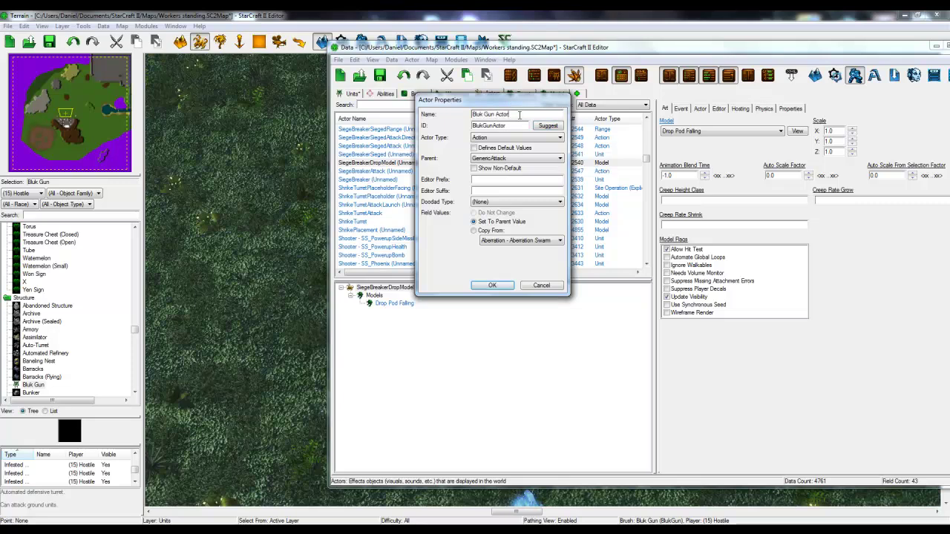
Set the new actor's field values to copy from Auto Turret Attack.
{"action": "left_click", "coordinate": [475, 231]}
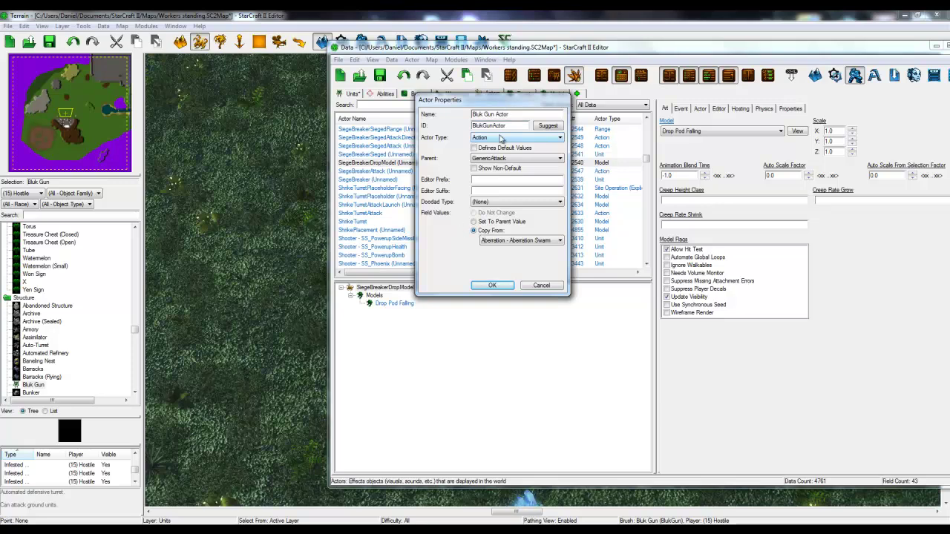
{"action": "left_click", "coordinate": [512, 203]}
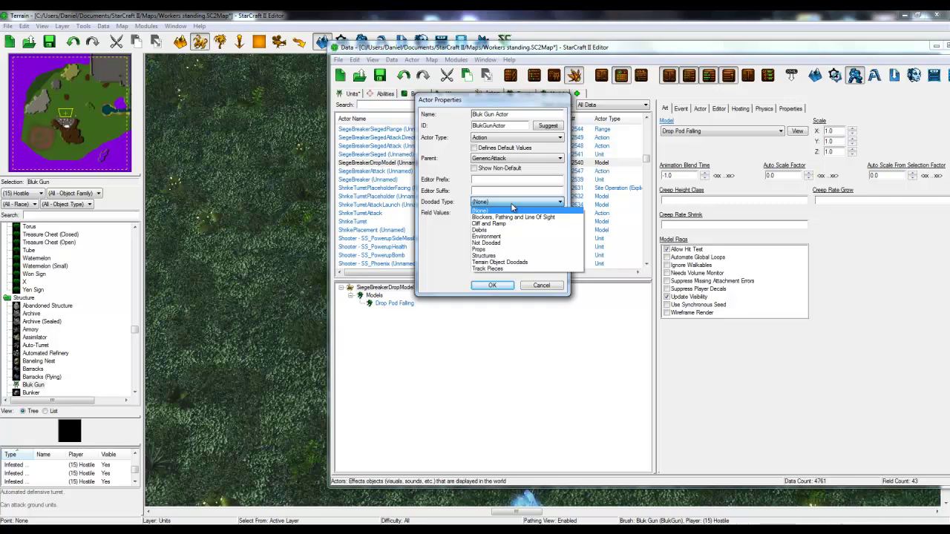
{"action": "left_click", "coordinate": [434, 240]}
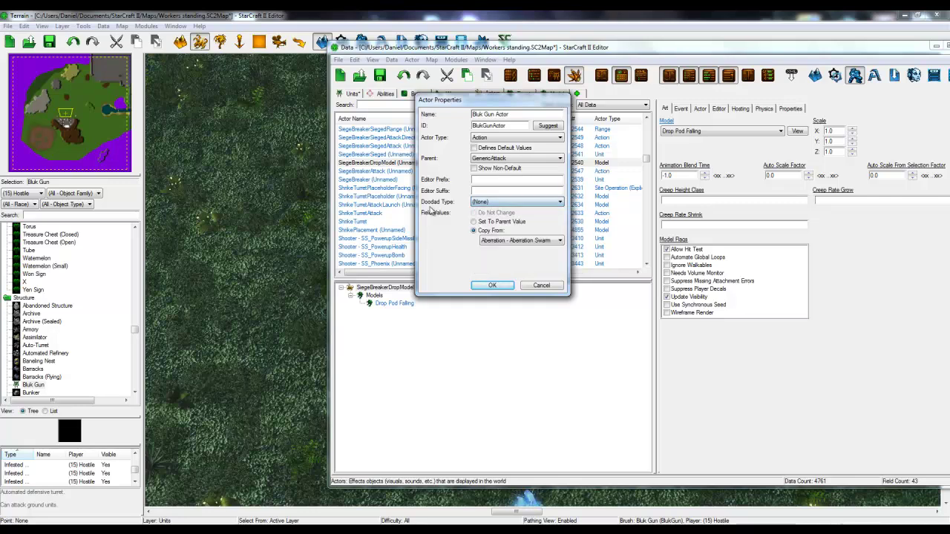
{"action": "left_click", "coordinate": [506, 242]}
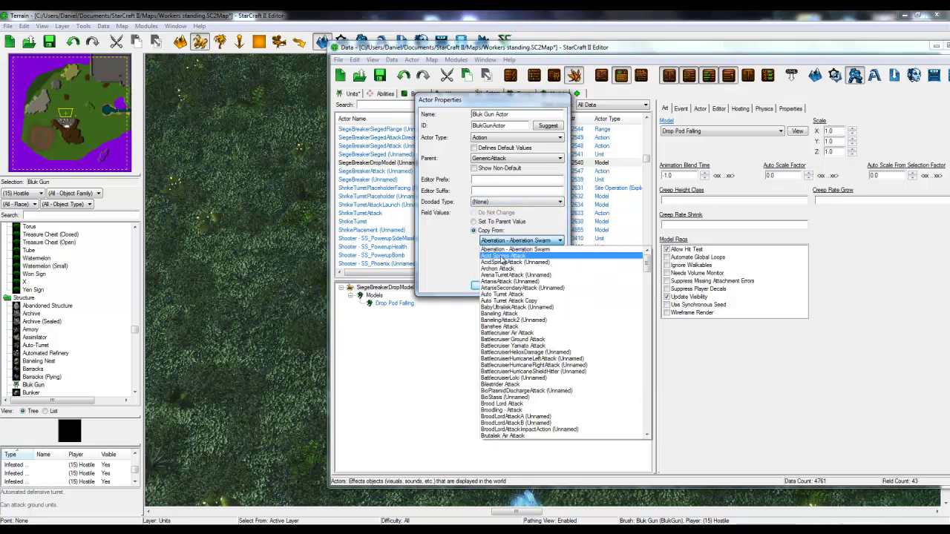
{"action": "type", "text": "au"}
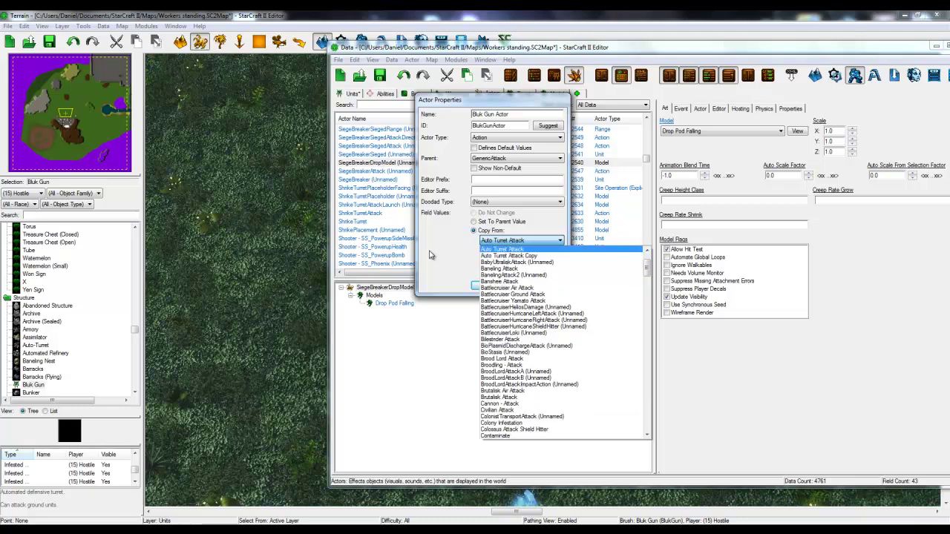
{"action": "left_click", "coordinate": [648, 252]}
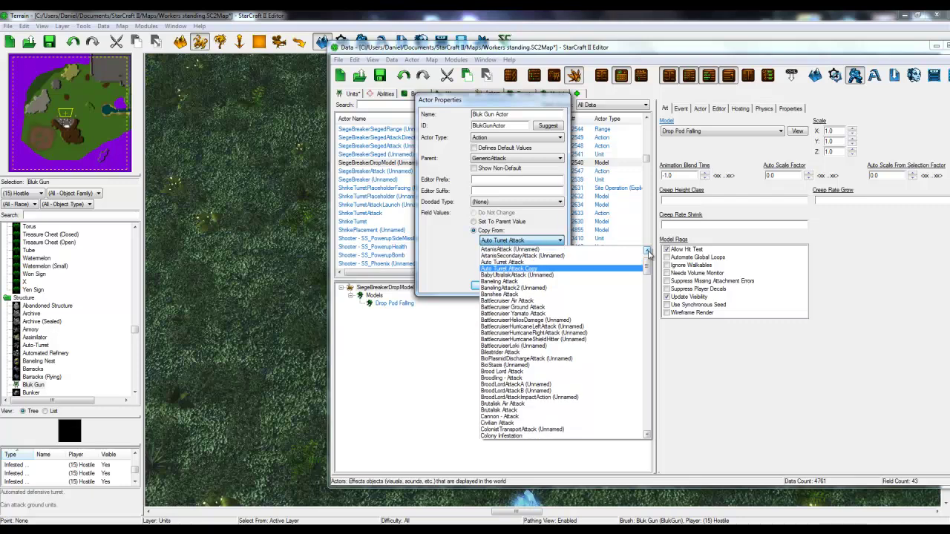
{"action": "left_click", "coordinate": [648, 253]}
{"action": "left_click", "coordinate": [648, 253]}
{"action": "left_click", "coordinate": [648, 252]}
{"action": "left_click", "coordinate": [648, 252]}
Set the new actor's doodad type to Structures and revert it to (None).
{"action": "left_click", "coordinate": [485, 212]}
{"action": "left_click", "coordinate": [486, 204]}
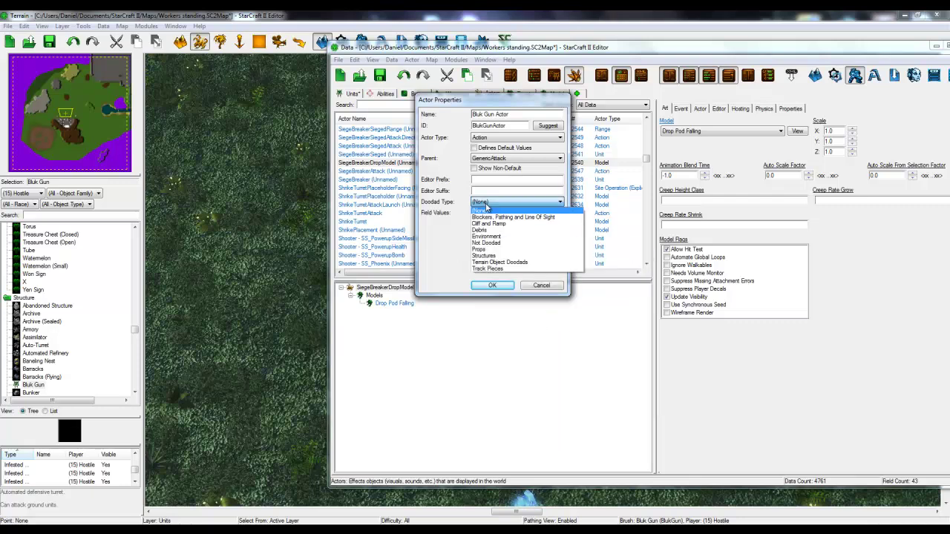
{"action": "left_click", "coordinate": [502, 256]}
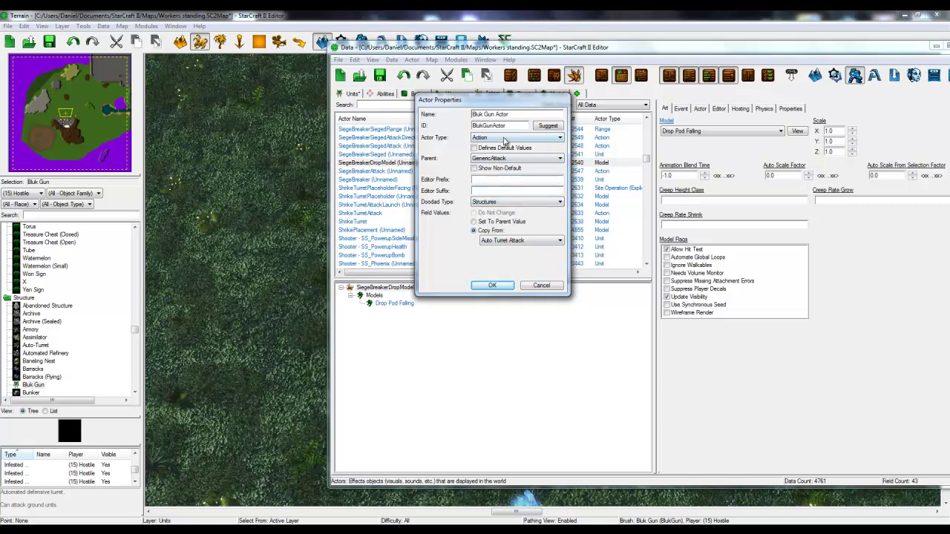
{"action": "left_click", "coordinate": [505, 139]}
{"action": "left_click", "coordinate": [504, 140]}
{"action": "left_click", "coordinate": [493, 203]}
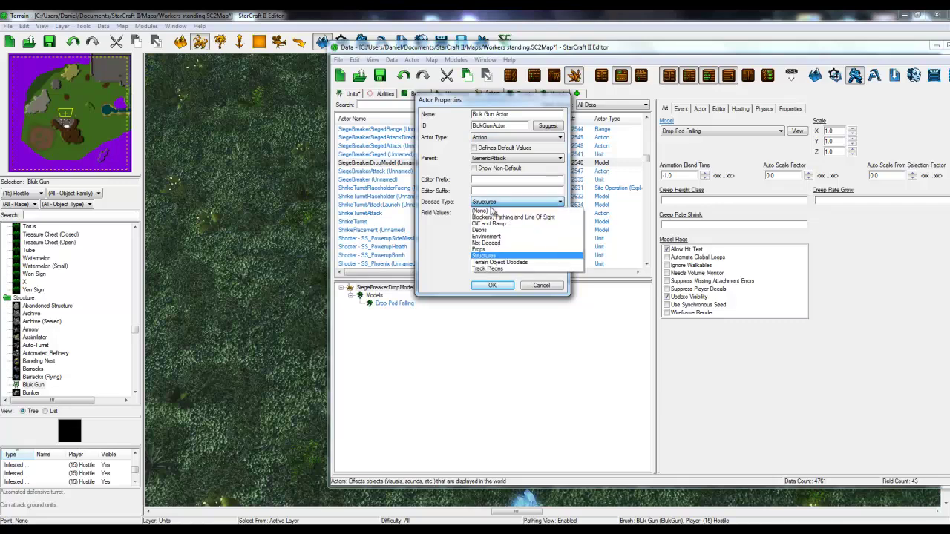
{"action": "left_click", "coordinate": [494, 209]}
{"action": "left_click", "coordinate": [491, 161]}
{"action": "left_click", "coordinate": [492, 167]}
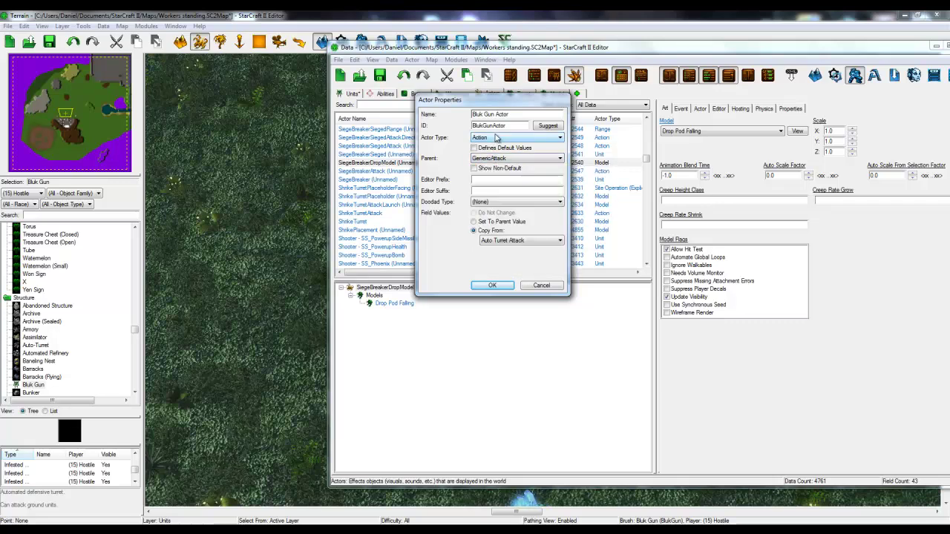
Look through the available actor types and set the new actor's type to Unit.
{"action": "left_click", "coordinate": [483, 138]}
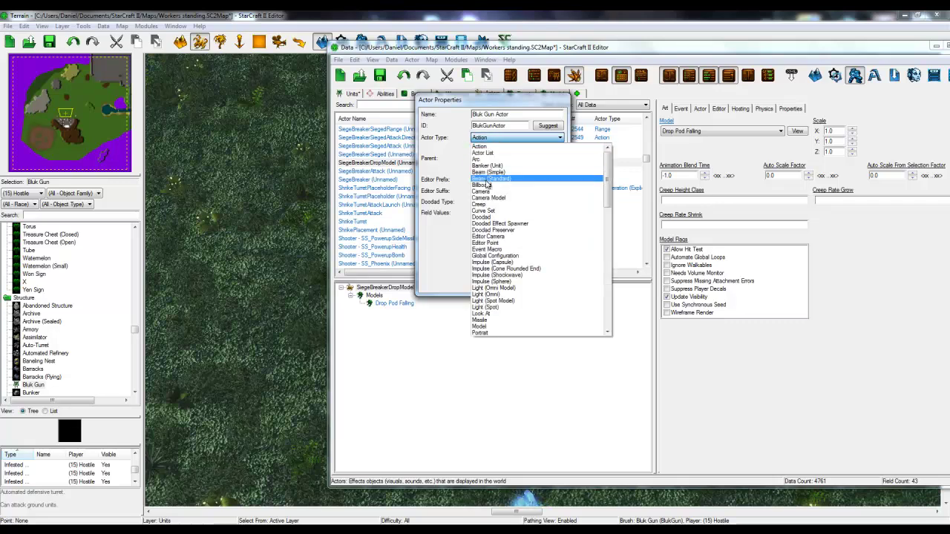
{"action": "key", "text": "u"}
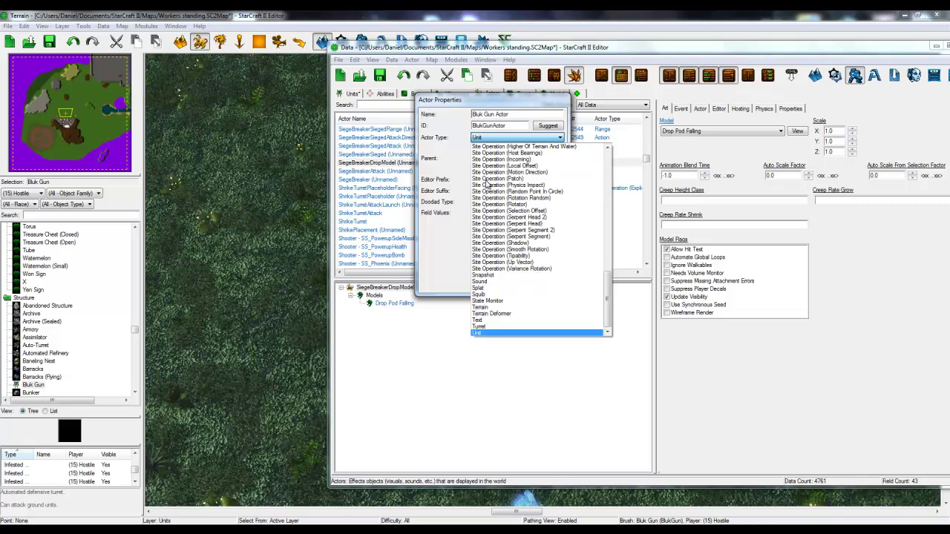
{"action": "key", "text": "s"}
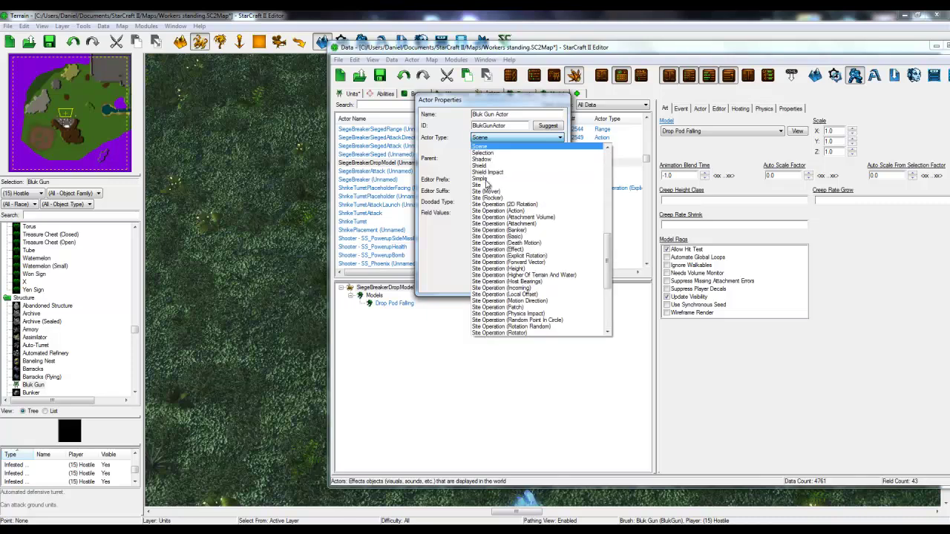
{"action": "key", "text": "s"}
{"action": "key", "text": "s"}
{"action": "key", "text": "s"}
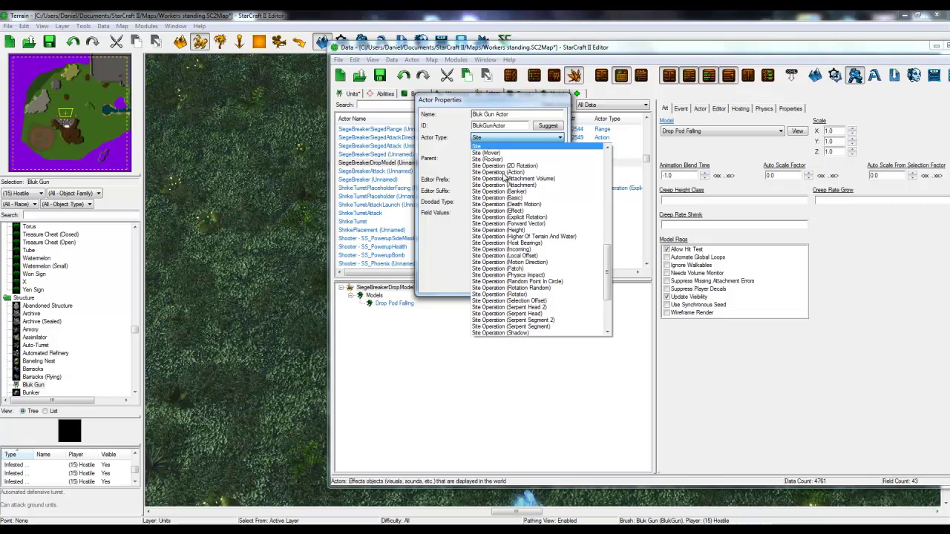
{"action": "scroll", "coordinate": [506, 179], "scroll_direction": "down", "scroll_amount": 4}
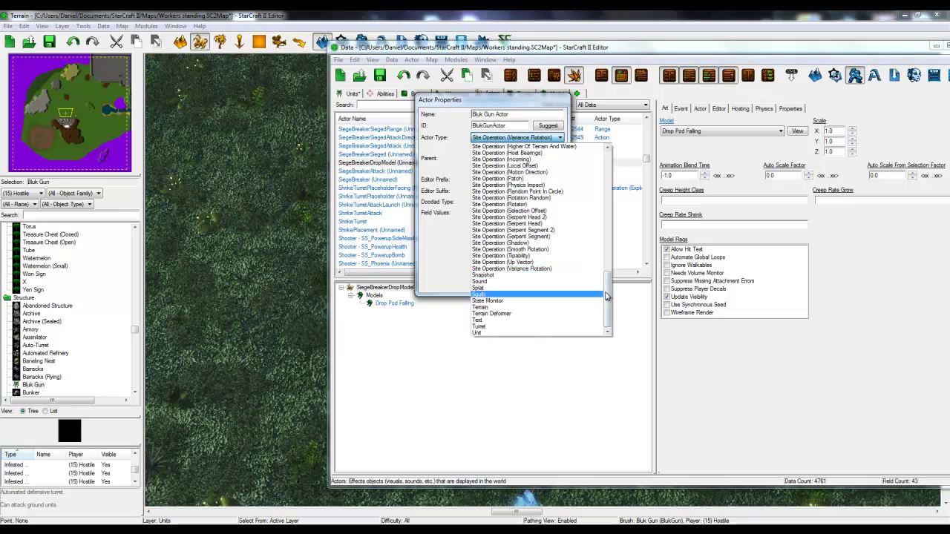
{"action": "left_click_drag", "start_coordinate": [609, 298], "coordinate": [609, 240]}
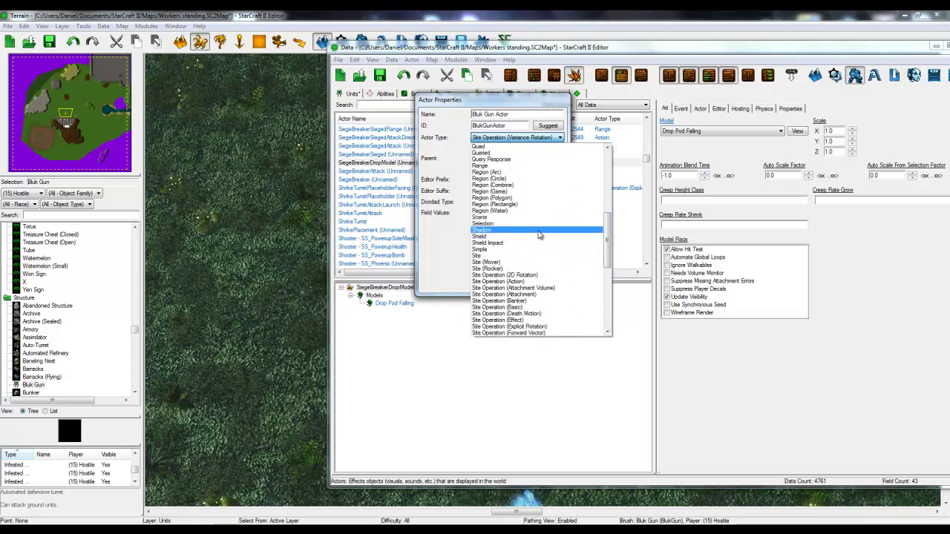
{"action": "left_click_drag", "start_coordinate": [607, 232], "coordinate": [607, 285]}
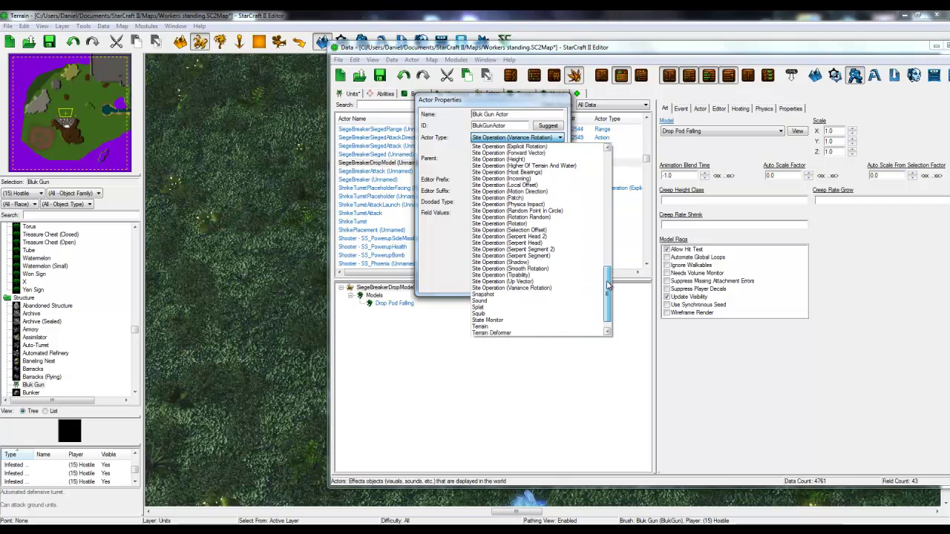
{"action": "left_click_drag", "start_coordinate": [607, 285], "coordinate": [607, 292]}
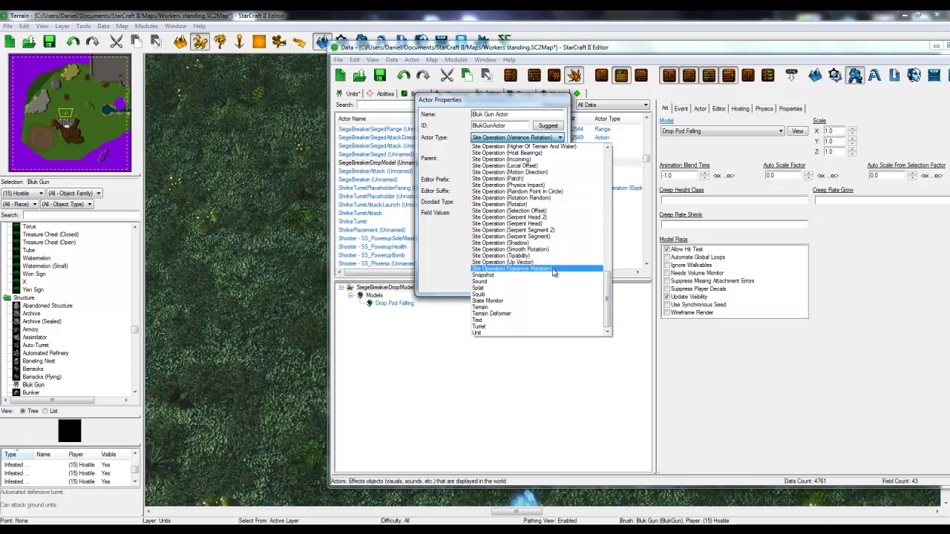
{"action": "key", "text": "u"}
{"action": "left_click", "coordinate": [486, 333]}
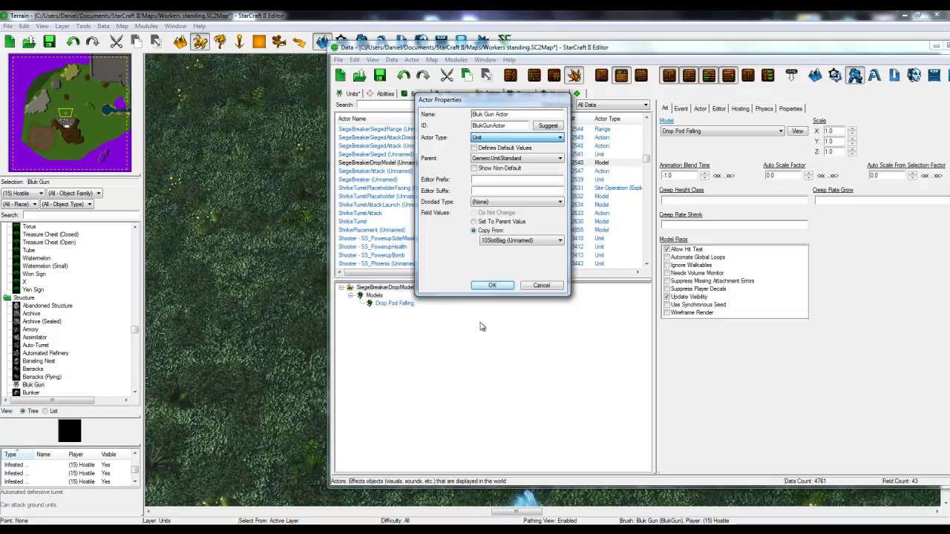
Set the new actor's field values to copy from Auto Turret and create the actor.
{"action": "left_click", "coordinate": [502, 245]}
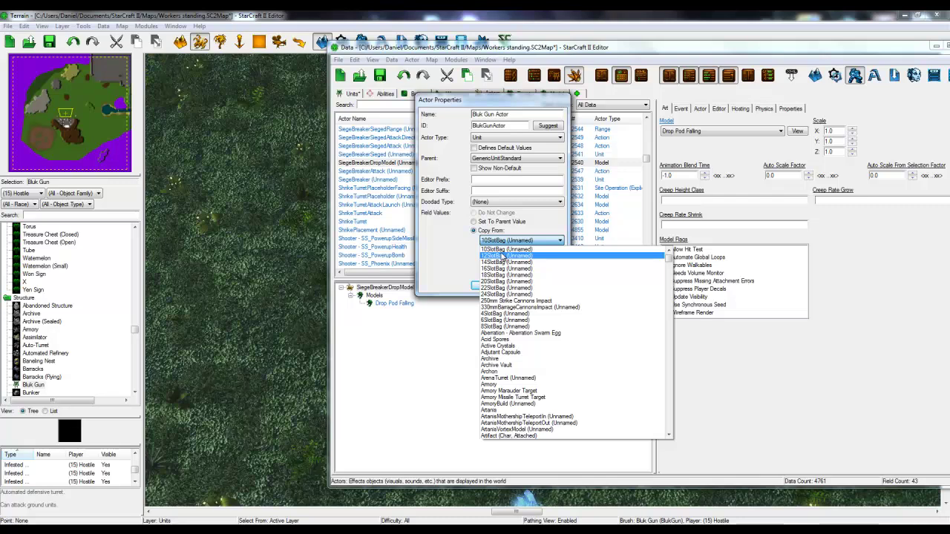
{"action": "key", "text": "a"}
{"action": "key", "text": "s"}
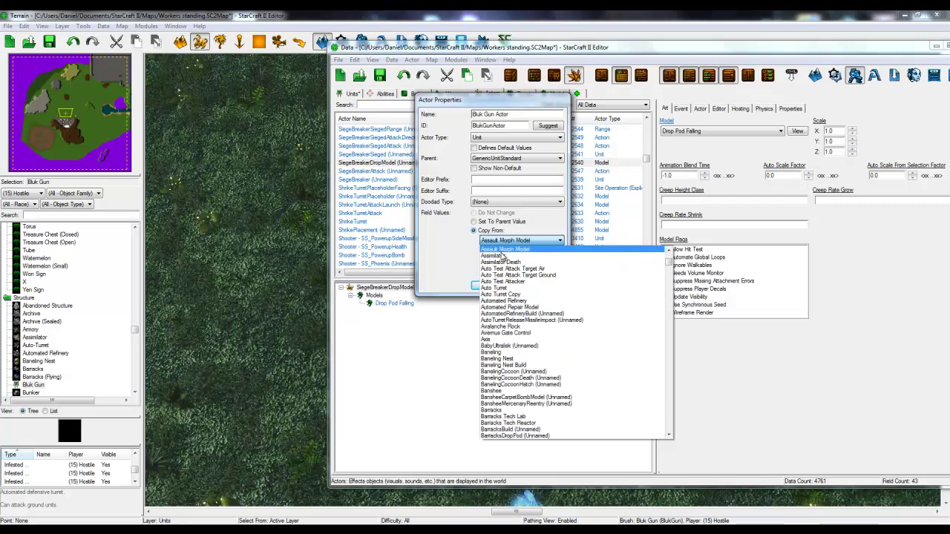
{"action": "key", "text": "u"}
{"action": "key", "text": "t"}
{"action": "scroll", "coordinate": [524, 268], "scroll_direction": "up", "scroll_amount": 1}
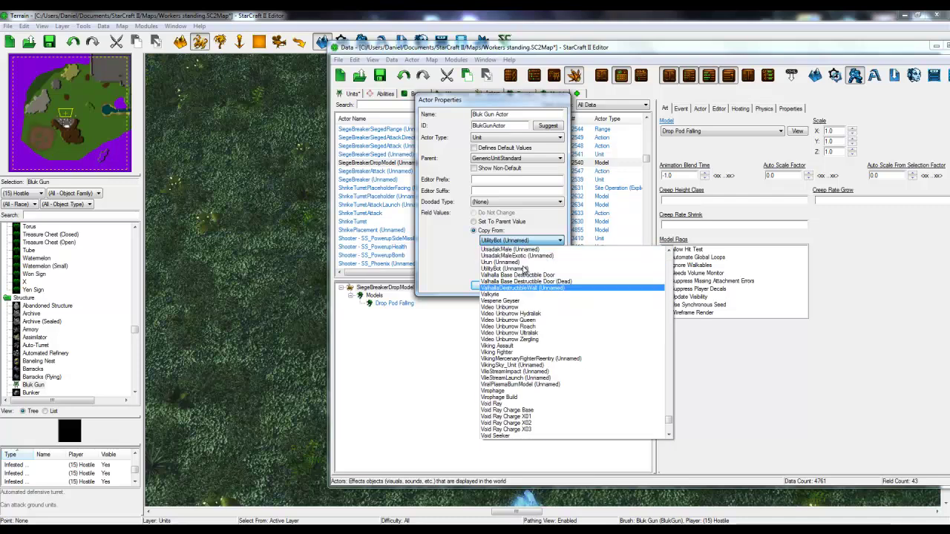
{"action": "key", "text": "a"}
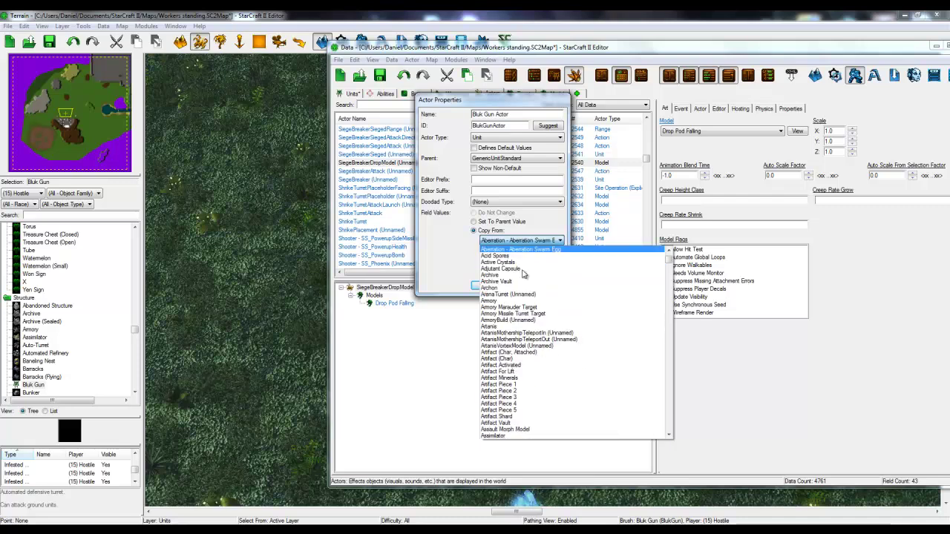
{"action": "scroll", "coordinate": [518, 281], "scroll_direction": "up", "scroll_amount": 3}
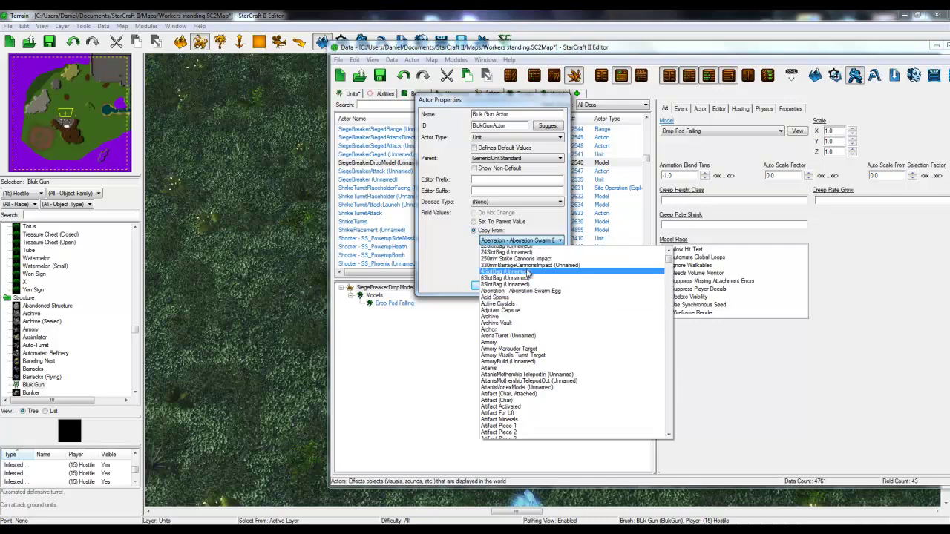
{"action": "scroll", "coordinate": [523, 349], "scroll_direction": "down", "scroll_amount": 6}
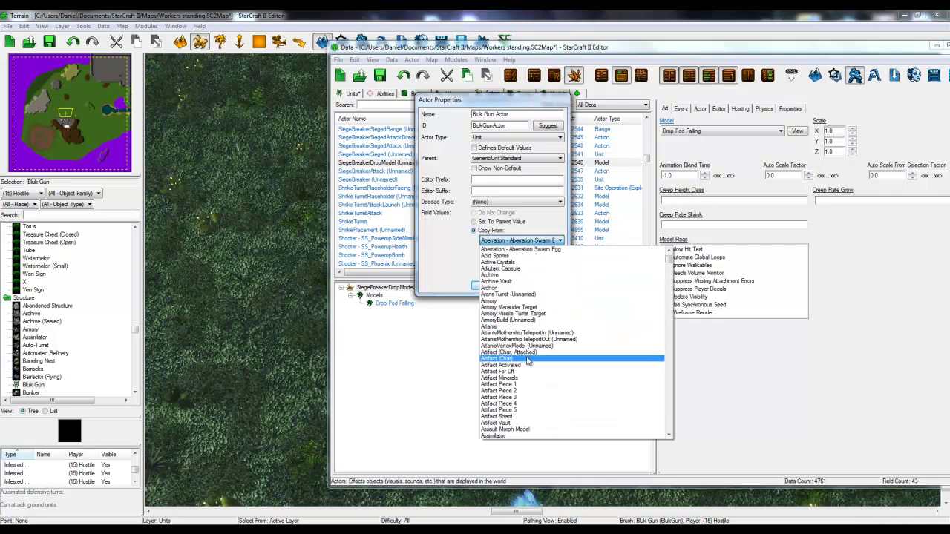
{"action": "scroll", "coordinate": [538, 375], "scroll_direction": "down", "scroll_amount": 2}
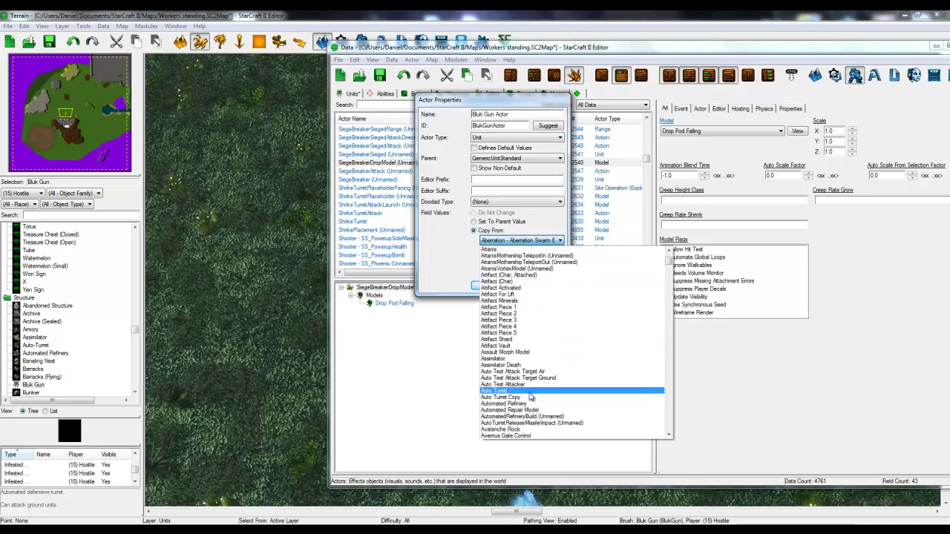
{"action": "left_click", "coordinate": [532, 398]}
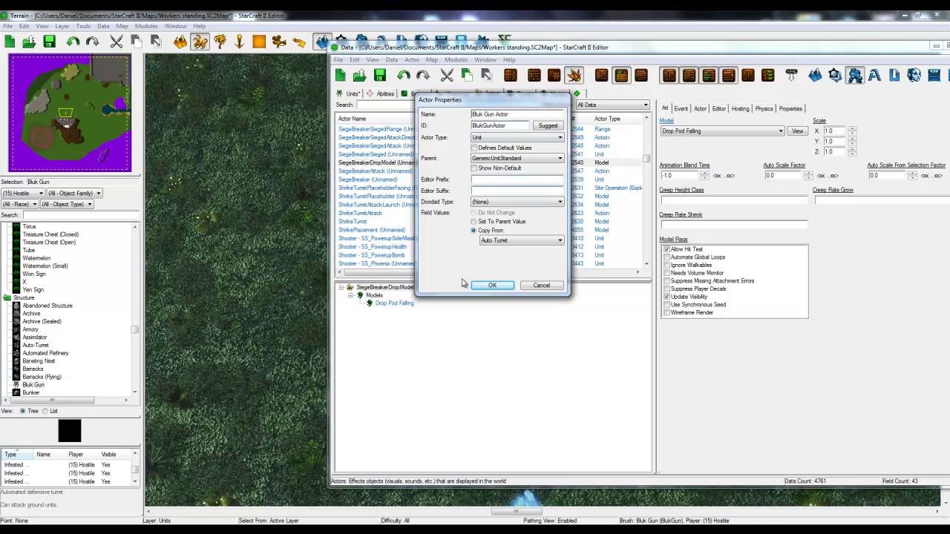
{"action": "left_click", "coordinate": [486, 287]}
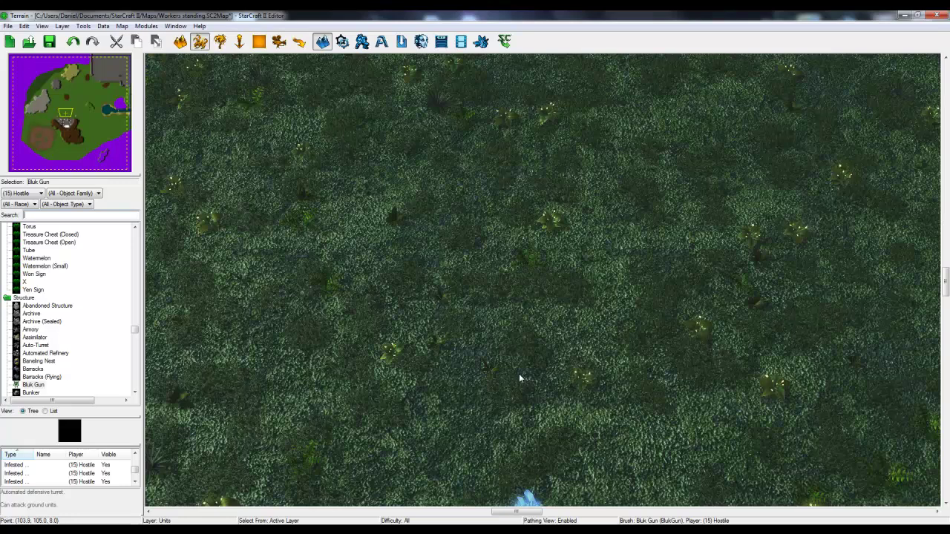
Return to the data editor and set the Bluk Gun Actor's Unit Name token to Bluk Gun.
{"action": "left_click", "coordinate": [190, 481]}
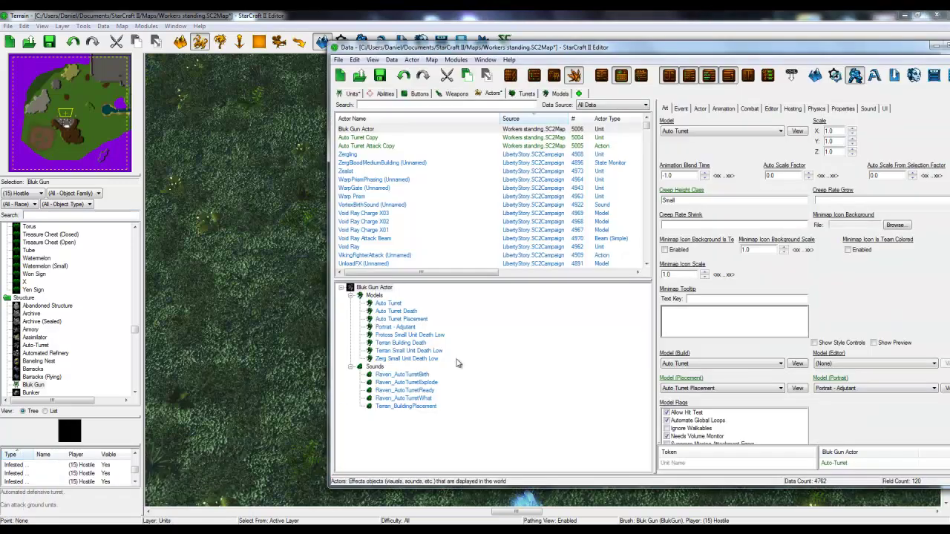
{"action": "left_click_drag", "start_coordinate": [676, 49], "coordinate": [587, 46]}
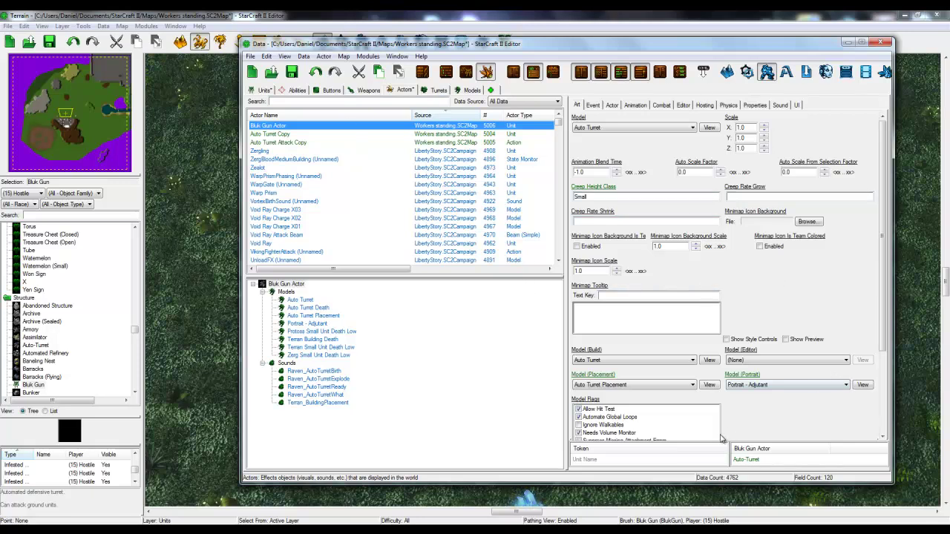
{"action": "left_click", "coordinate": [633, 449]}
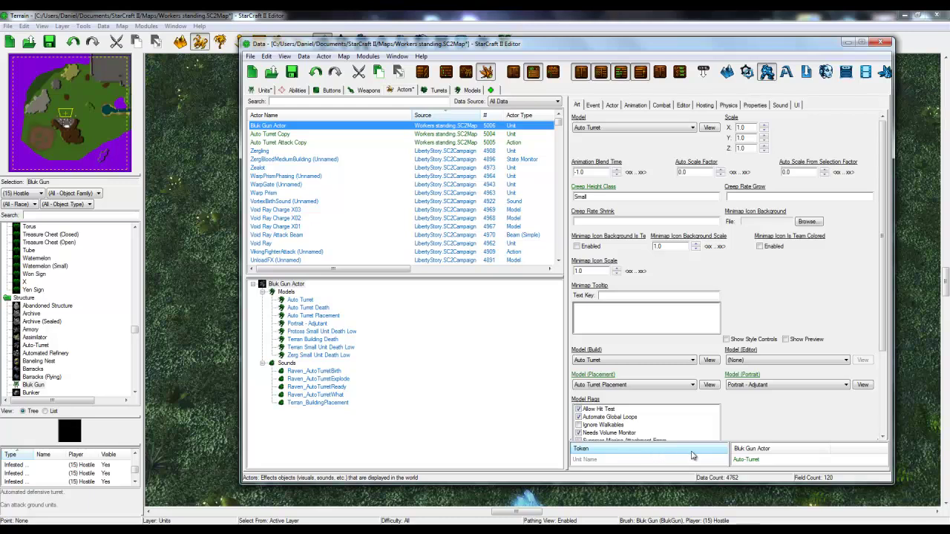
{"action": "left_click", "coordinate": [768, 450]}
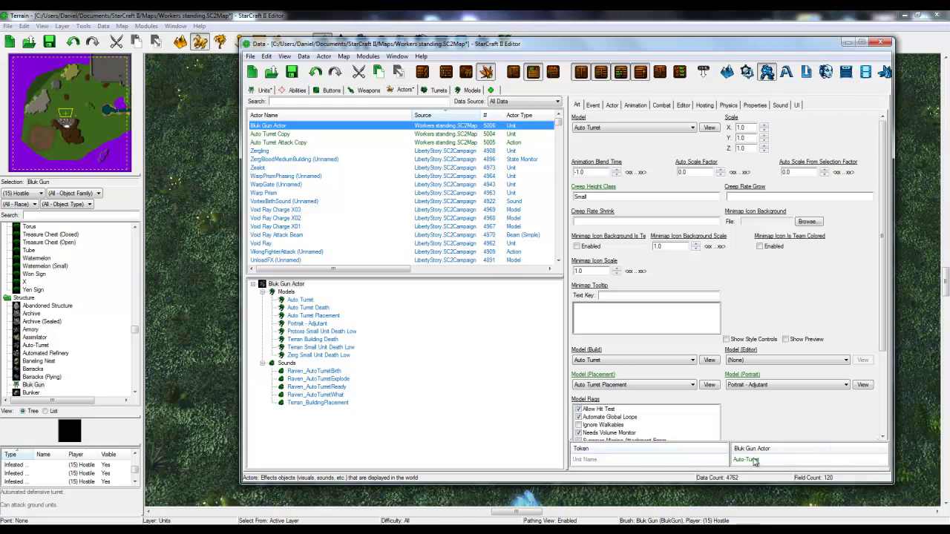
{"action": "left_click", "coordinate": [755, 460]}
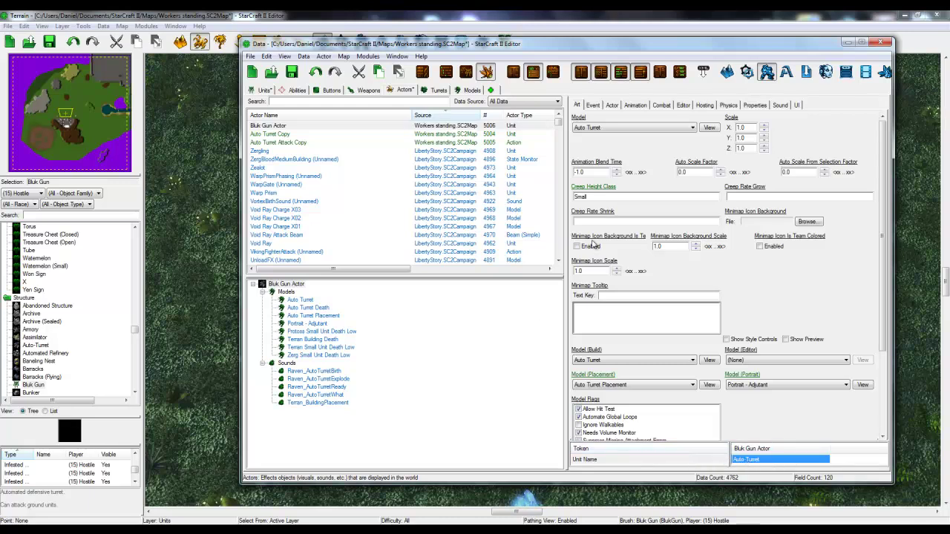
{"action": "right_click", "coordinate": [745, 463]}
{"action": "left_click", "coordinate": [751, 468]}
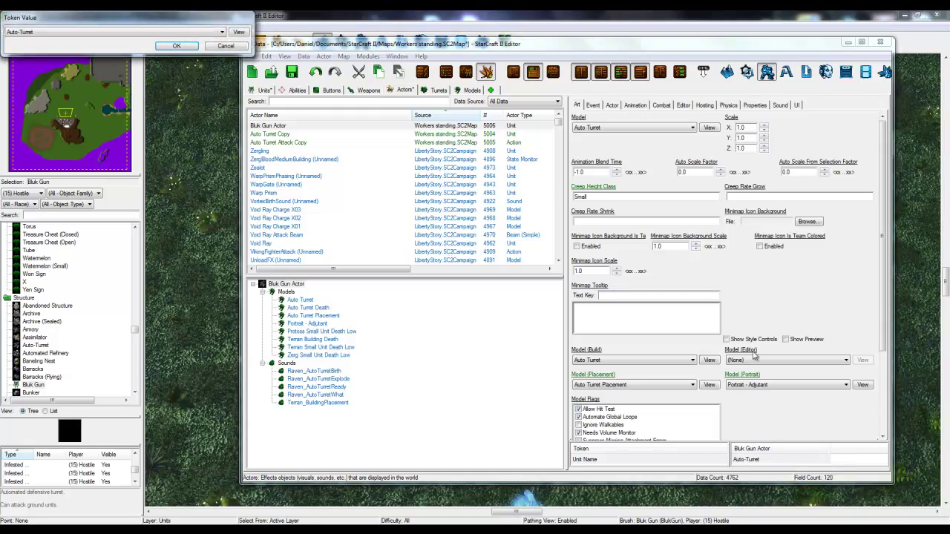
{"action": "left_click_drag", "start_coordinate": [187, 14], "coordinate": [779, 210]}
{"action": "left_click", "coordinate": [754, 225]}
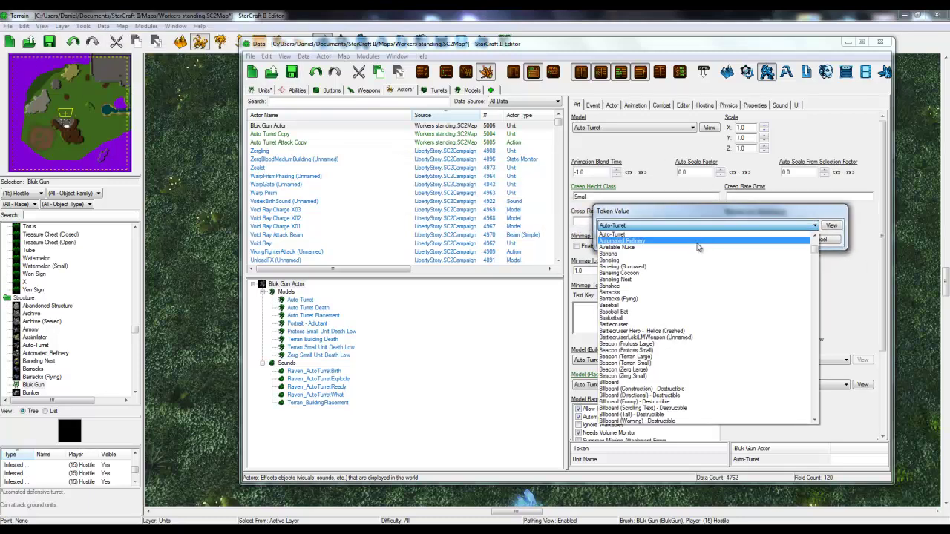
{"action": "type", "text": "blu"}
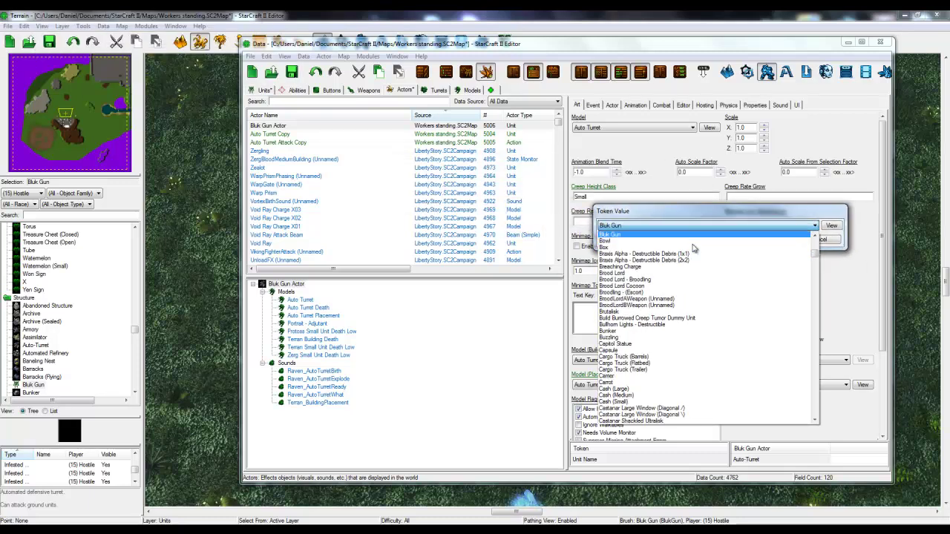
{"action": "left_click", "coordinate": [653, 235]}
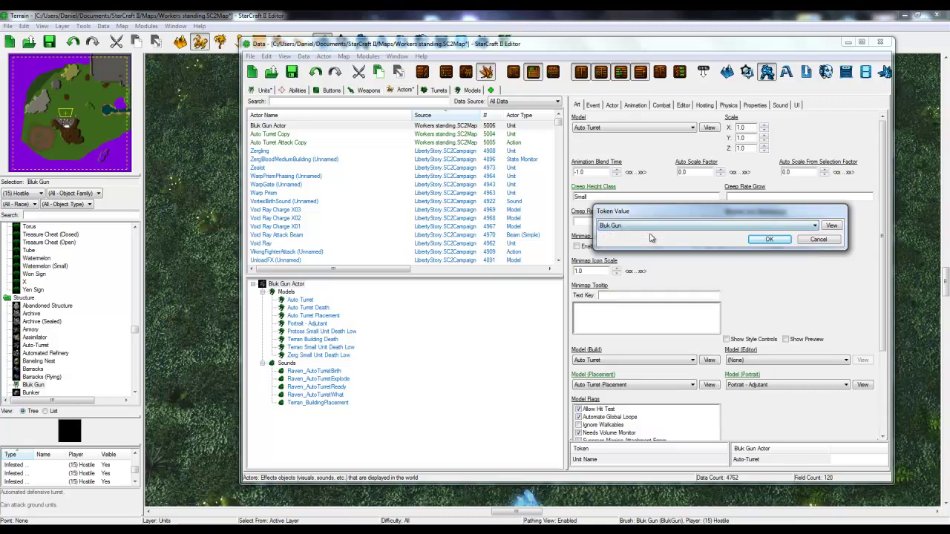
{"action": "left_click", "coordinate": [768, 242]}
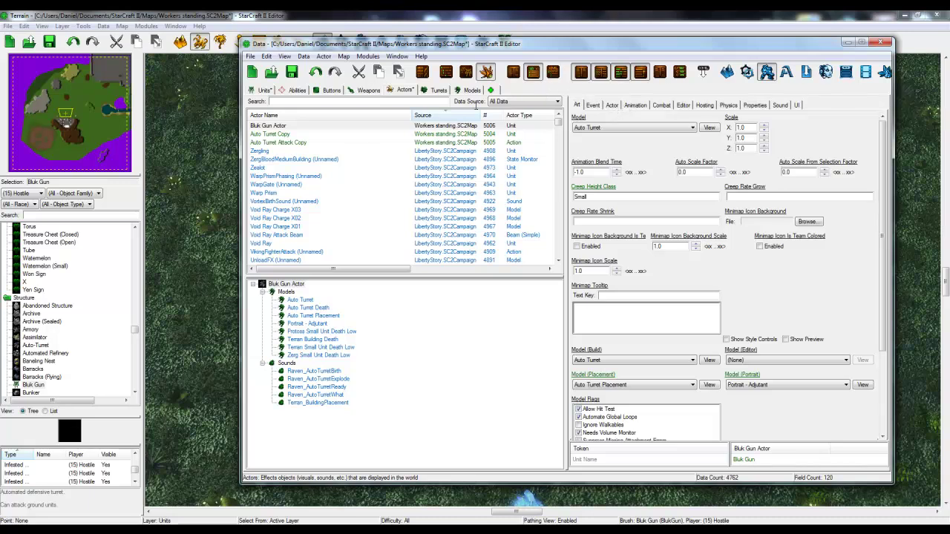
Check the actors linked to the Bluk Gun in the units data.
{"action": "left_click", "coordinate": [264, 90]}
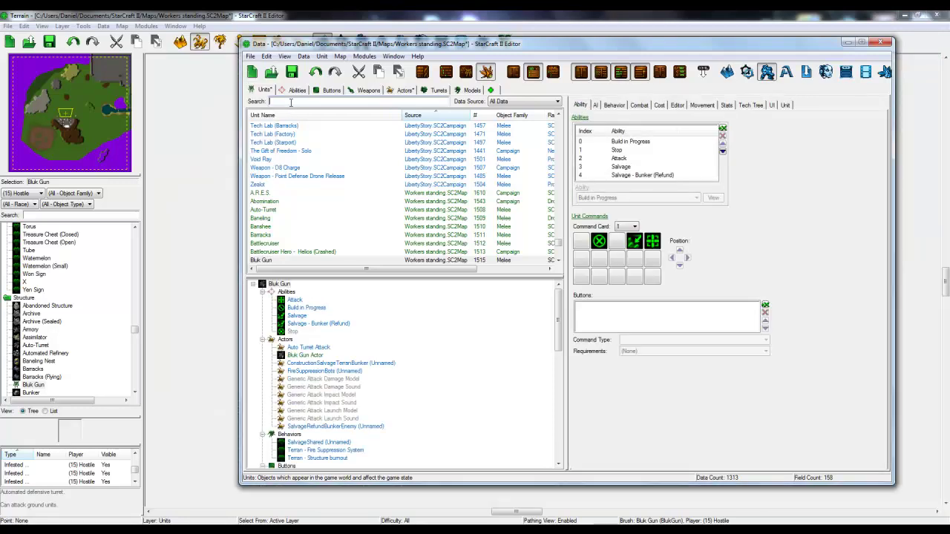
{"action": "left_click", "coordinate": [279, 285]}
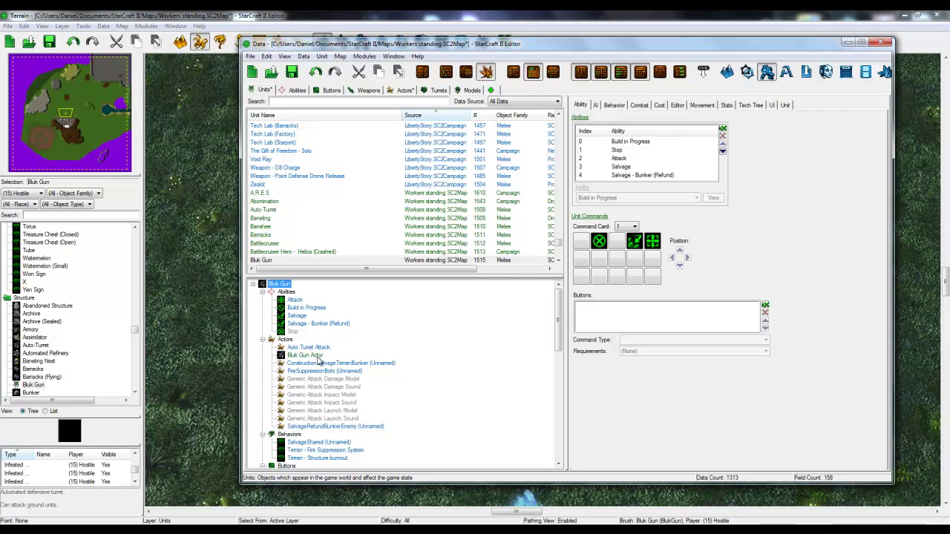
{"action": "left_click_drag", "start_coordinate": [429, 45], "coordinate": [606, 42]}
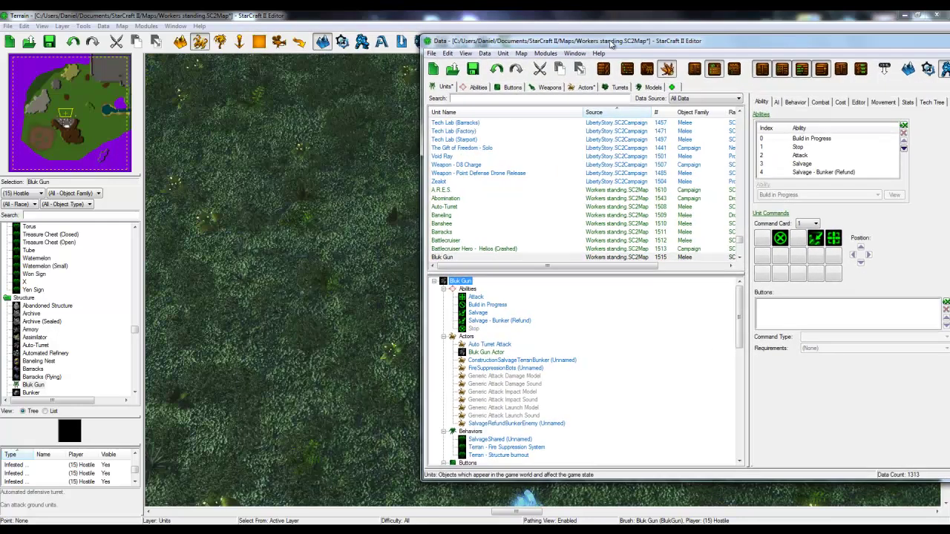
Search the terrain's unit palette for bluk and place one Bluk Gun on the grass.
{"action": "left_click", "coordinate": [41, 216]}
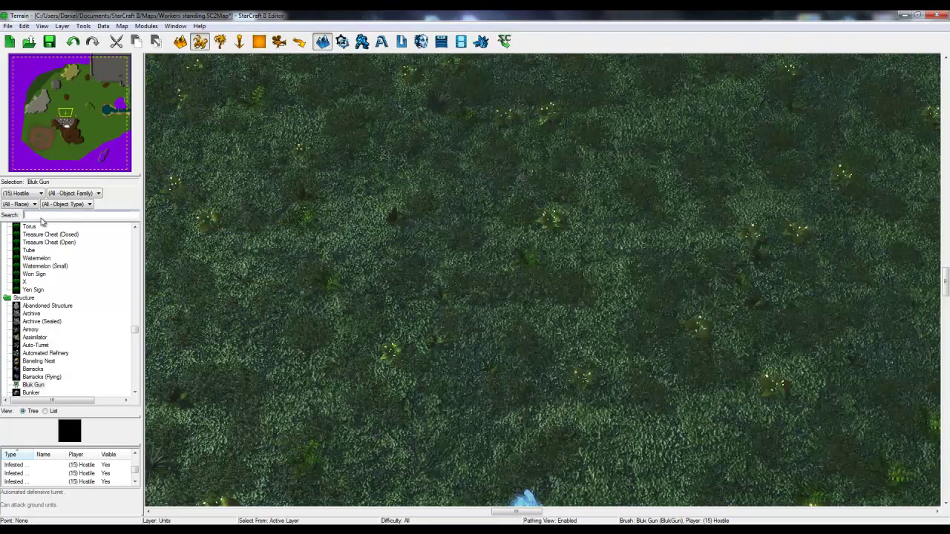
{"action": "type", "text": "bluk"}
{"action": "left_click", "coordinate": [39, 235]}
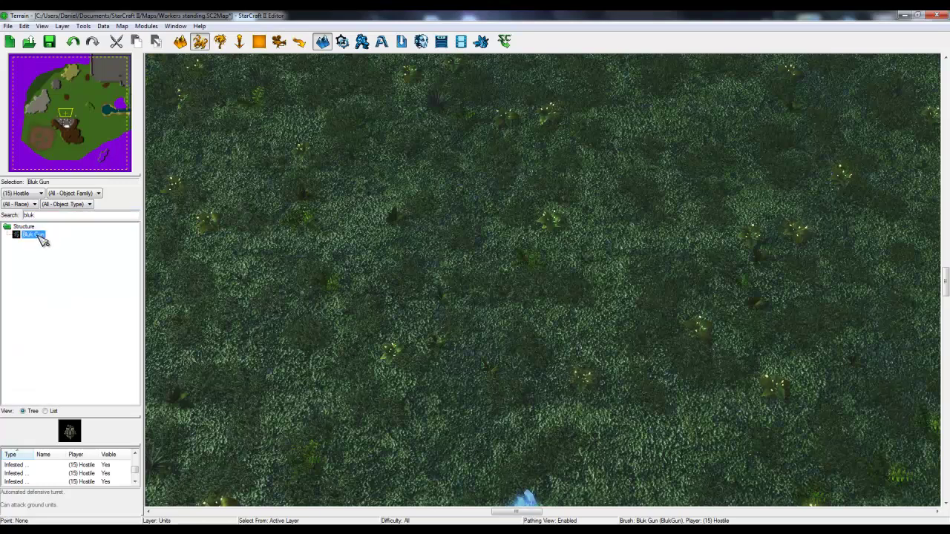
{"action": "left_click", "coordinate": [535, 300]}
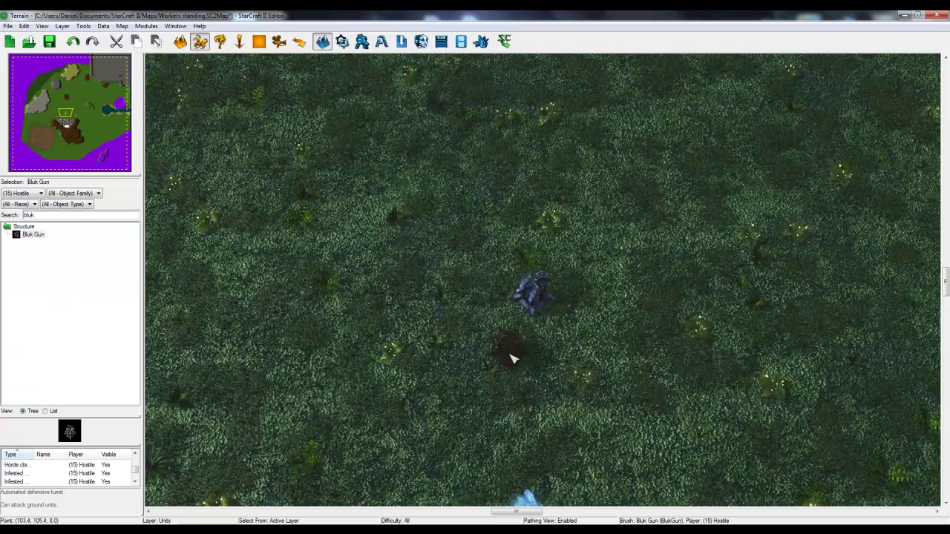
{"action": "key", "text": "Escape"}
Inspect the placed Bluk Gun up close and delete it from the terrain.
{"action": "scroll", "coordinate": [542, 306], "scroll_direction": "up", "scroll_amount": 3}
{"action": "left_click", "coordinate": [514, 330]}
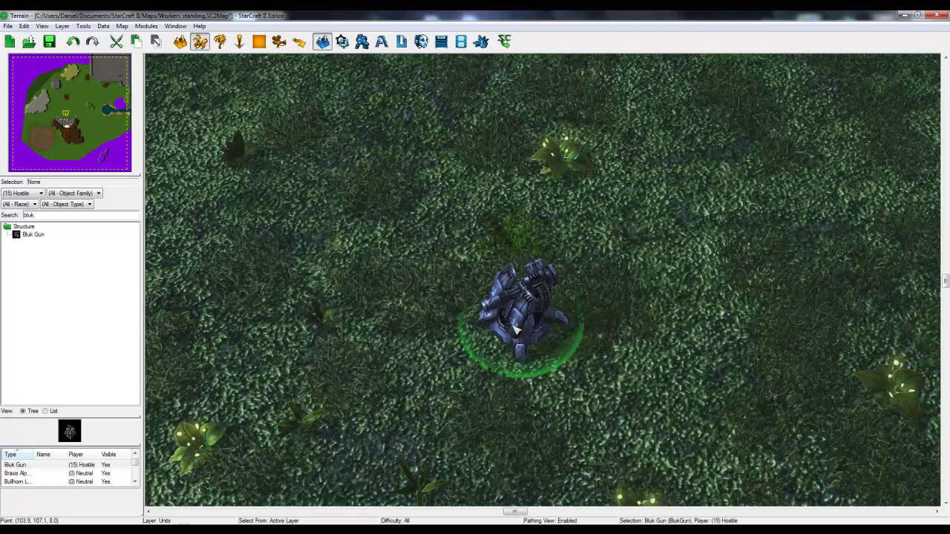
{"action": "scroll", "coordinate": [514, 330], "scroll_direction": "down", "scroll_amount": 3}
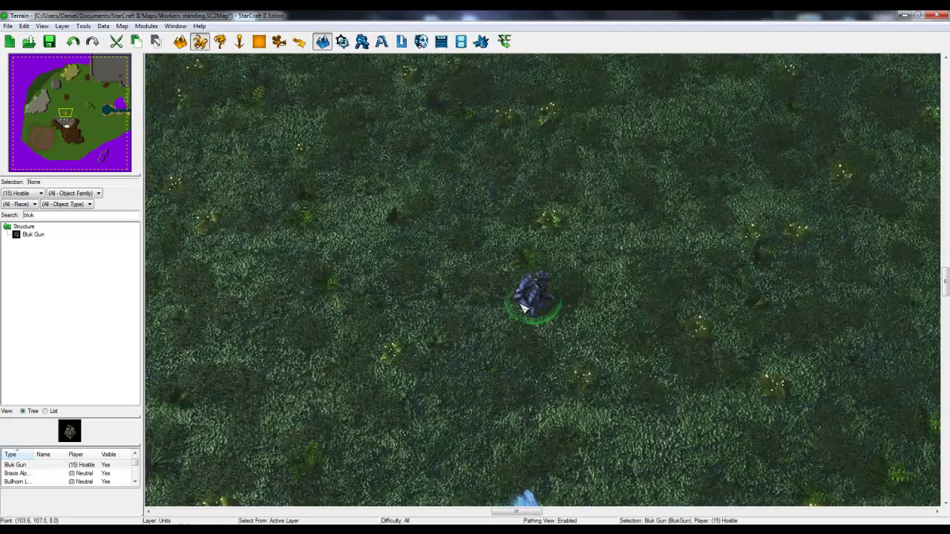
{"action": "key", "text": "Delete"}
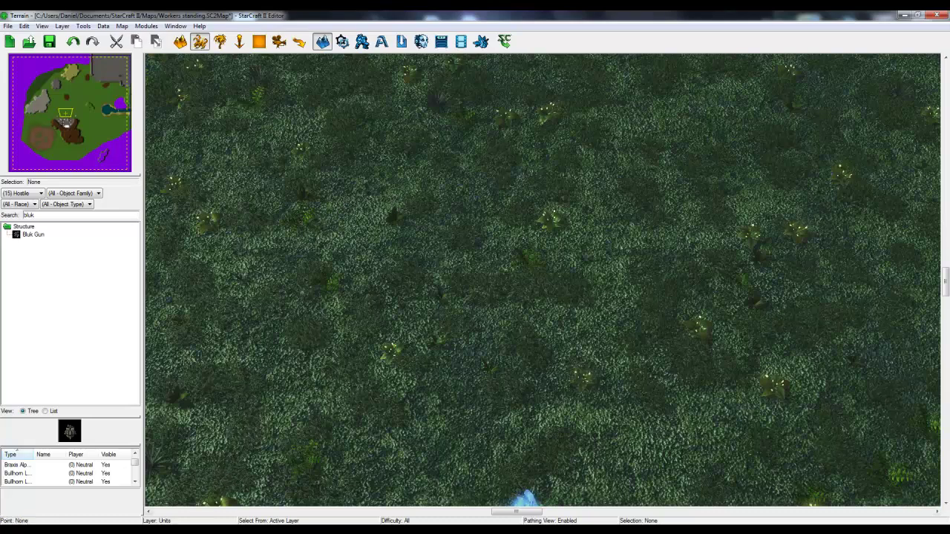
{"action": "right_click_drag", "start_coordinate": [327, 449], "coordinate": [386, 194]}
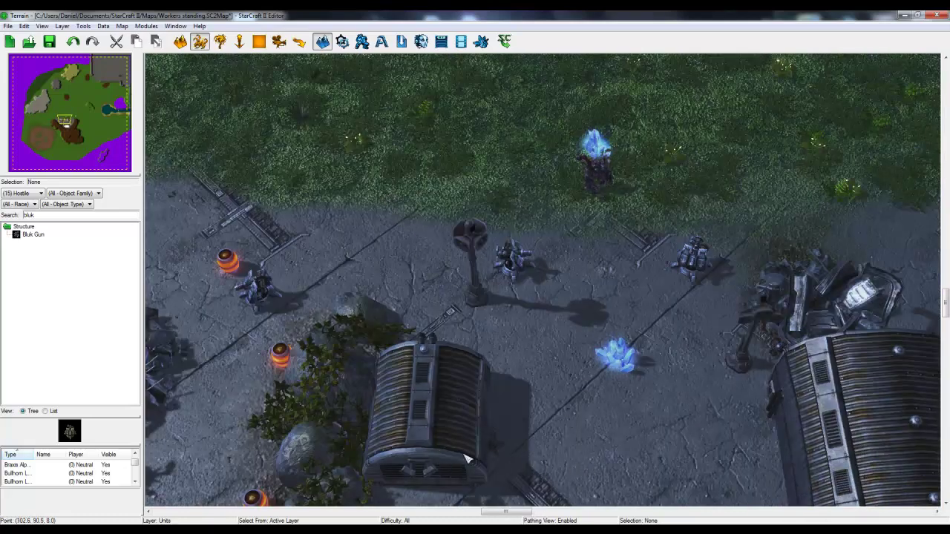
{"action": "right_click_drag", "start_coordinate": [435, 86], "coordinate": [376, 387]}
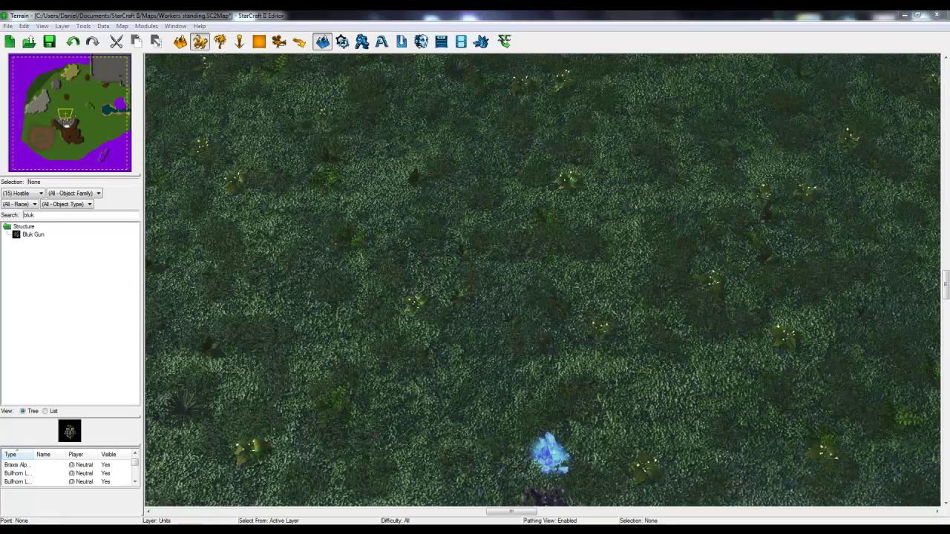
Switch back to the data editor, show the Bluk Gun's fields as a table and filter them for cost.
{"action": "mouse_move", "coordinate": [138, 528]}
{"action": "left_click", "coordinate": [181, 490]}
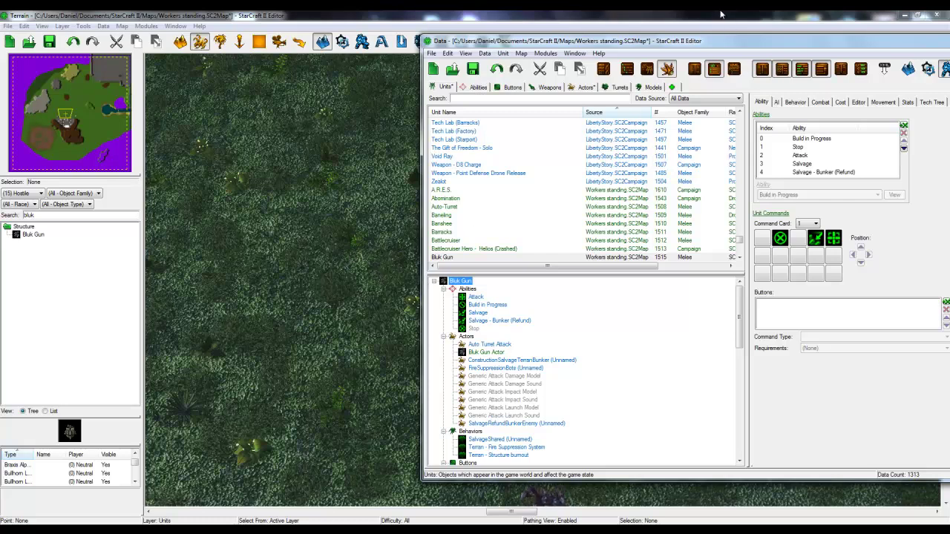
{"action": "left_click_drag", "start_coordinate": [701, 44], "coordinate": [552, 42]}
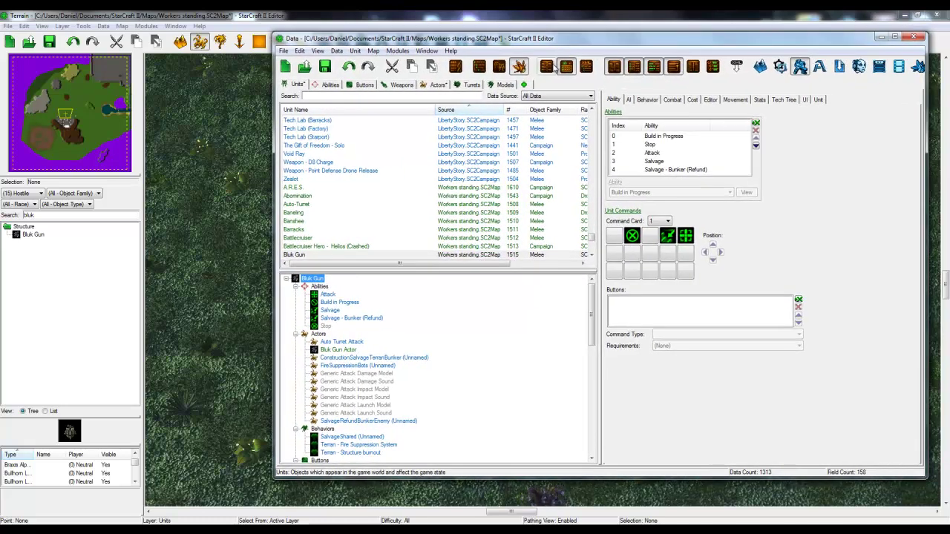
{"action": "left_click", "coordinate": [549, 67]}
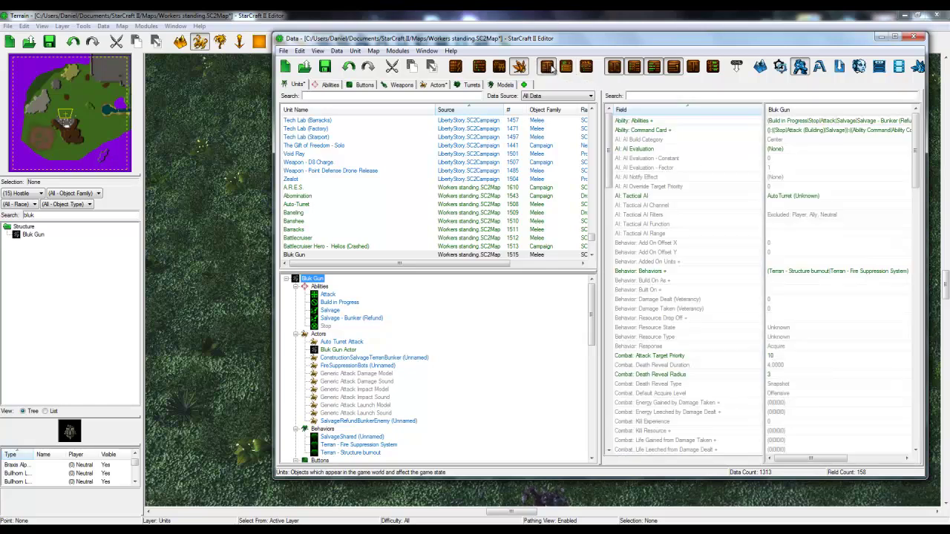
{"action": "left_click", "coordinate": [651, 94]}
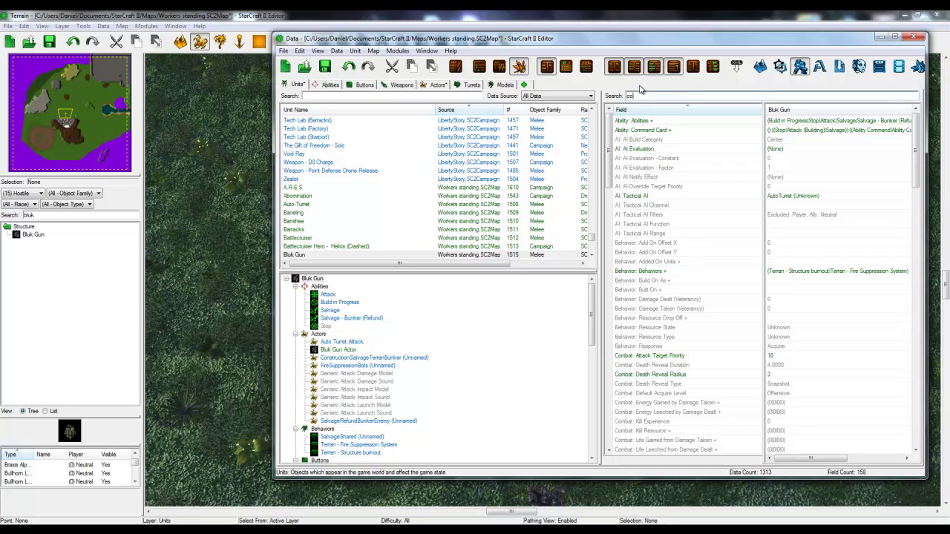
{"action": "type", "text": "cost"}
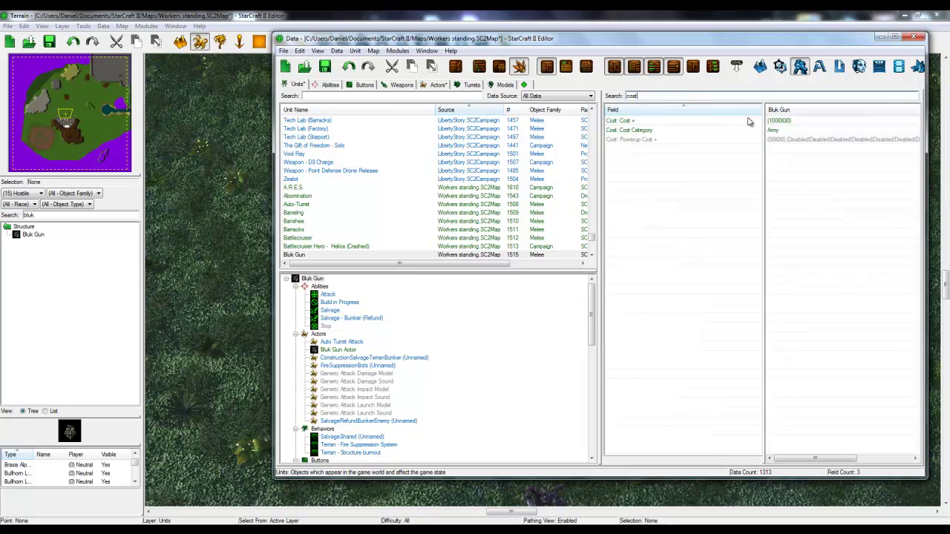
Set the Bluk Gun's mineral cost to 120.
{"action": "right_click", "coordinate": [755, 120]}
{"action": "left_click", "coordinate": [781, 122]}
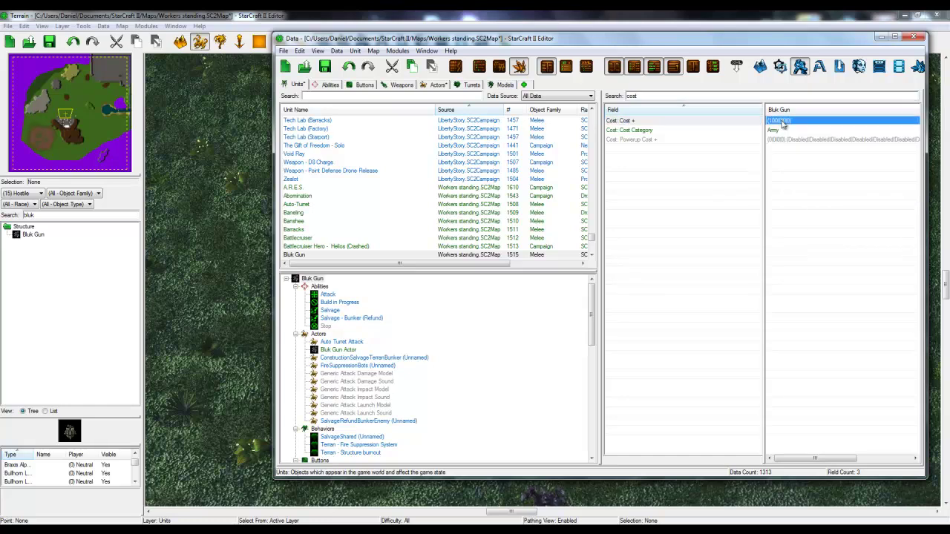
{"action": "right_click", "coordinate": [781, 124]}
{"action": "left_click", "coordinate": [805, 129]}
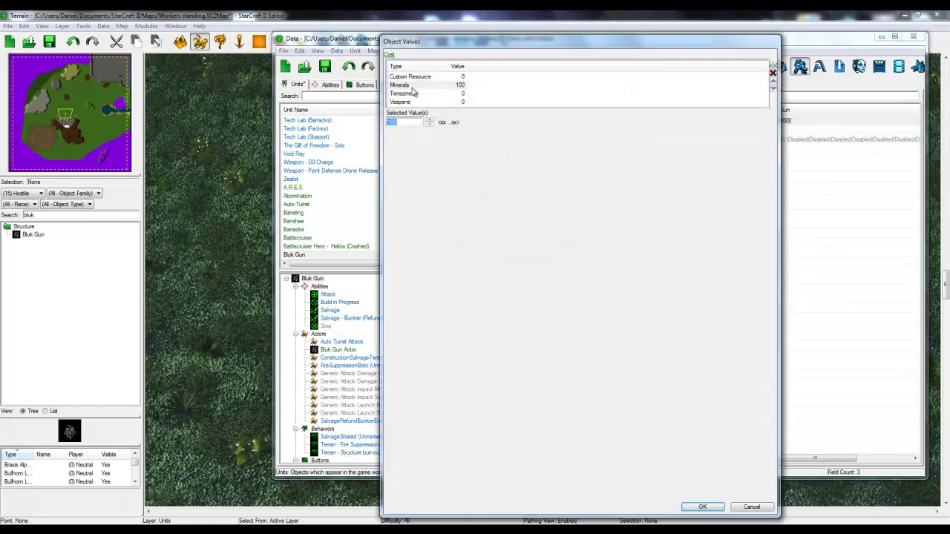
{"action": "left_click_drag", "start_coordinate": [404, 122], "coordinate": [389, 122]}
{"action": "left_click", "coordinate": [702, 507]}
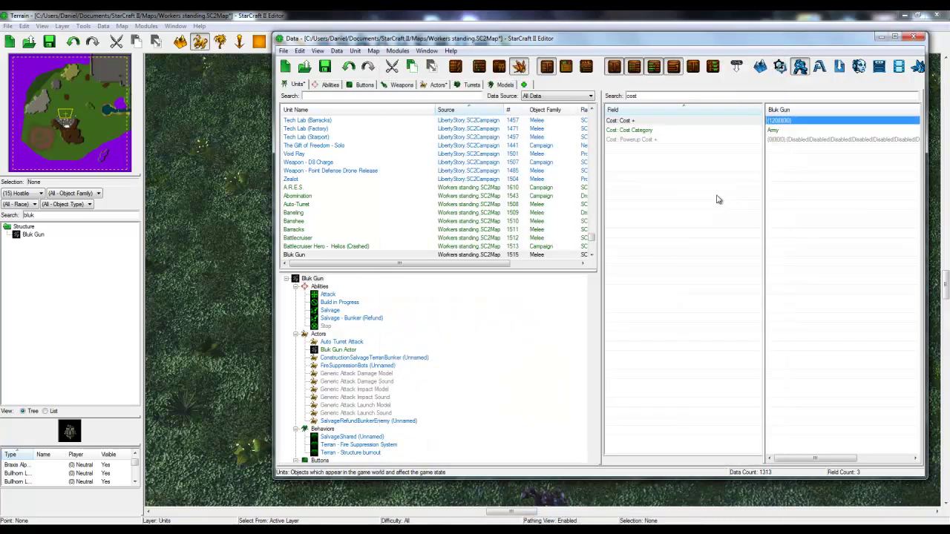
Filter the Bluk Gun's fields for supp to check its supplies setting, and clear the filter.
{"action": "left_click_drag", "start_coordinate": [670, 95], "coordinate": [614, 98]}
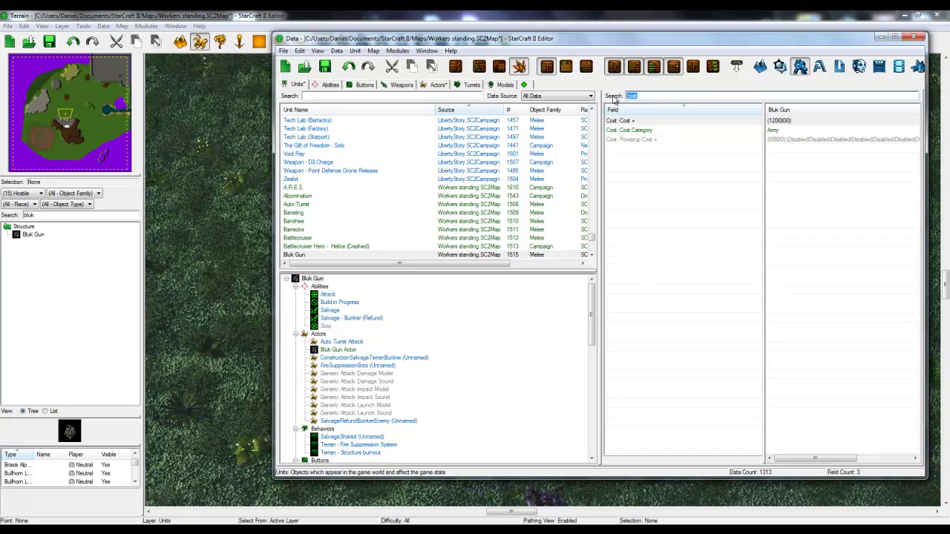
{"action": "type", "text": "supp"}
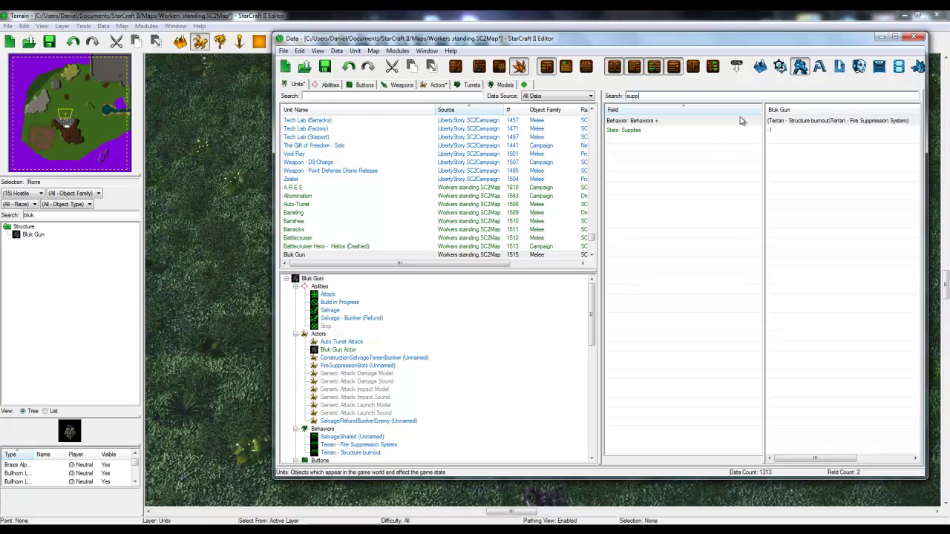
{"action": "left_click_drag", "start_coordinate": [636, 96], "coordinate": [605, 97]}
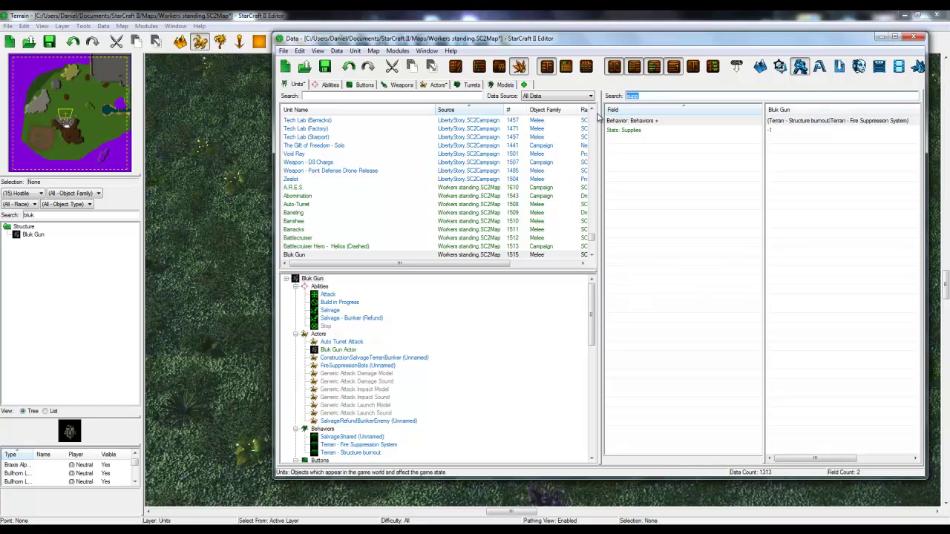
{"action": "key", "text": "BackSpace"}
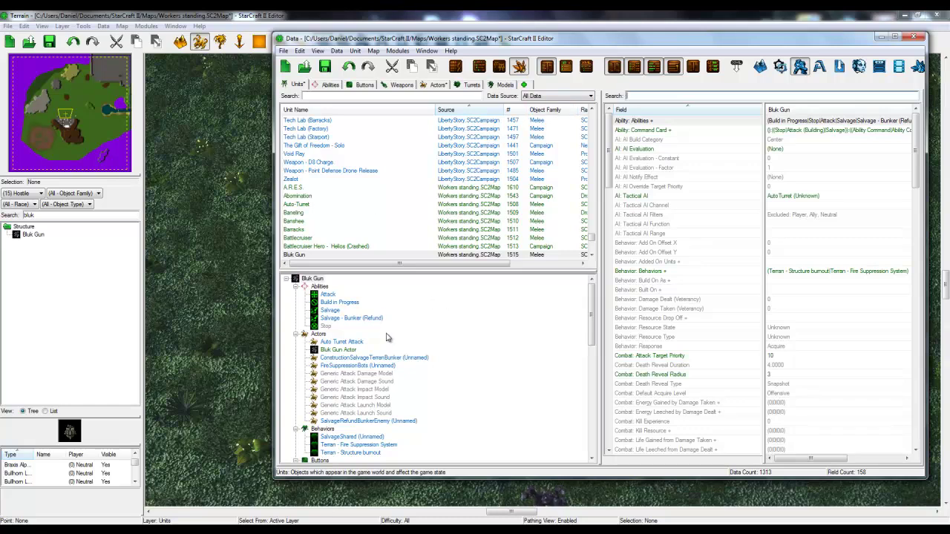
Inspect the fields of the Auto-Turret - 12mm Gauss Cannon weapon linked to the Bluk Gun.
{"action": "scroll", "coordinate": [388, 337], "scroll_direction": "down", "scroll_amount": 7}
{"action": "scroll", "coordinate": [387, 337], "scroll_direction": "down", "scroll_amount": 6}
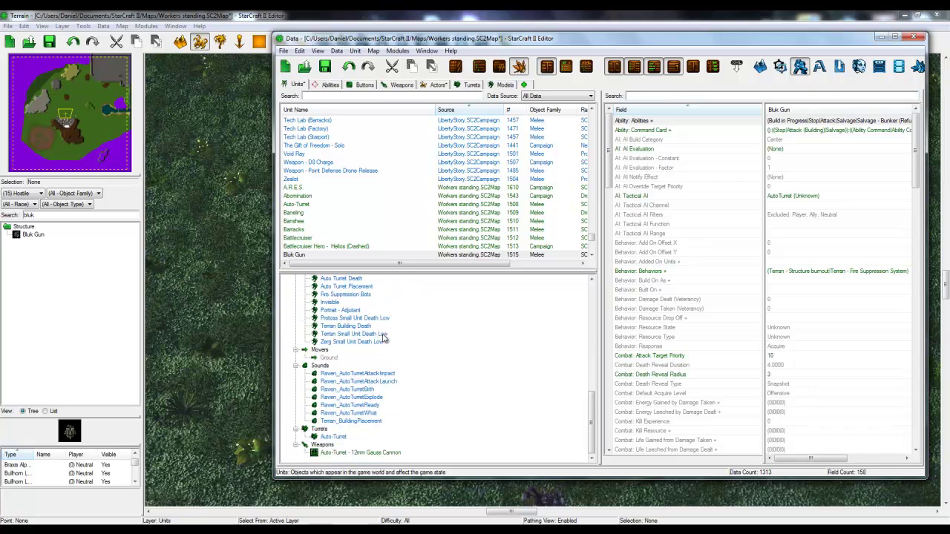
{"action": "left_click", "coordinate": [378, 453]}
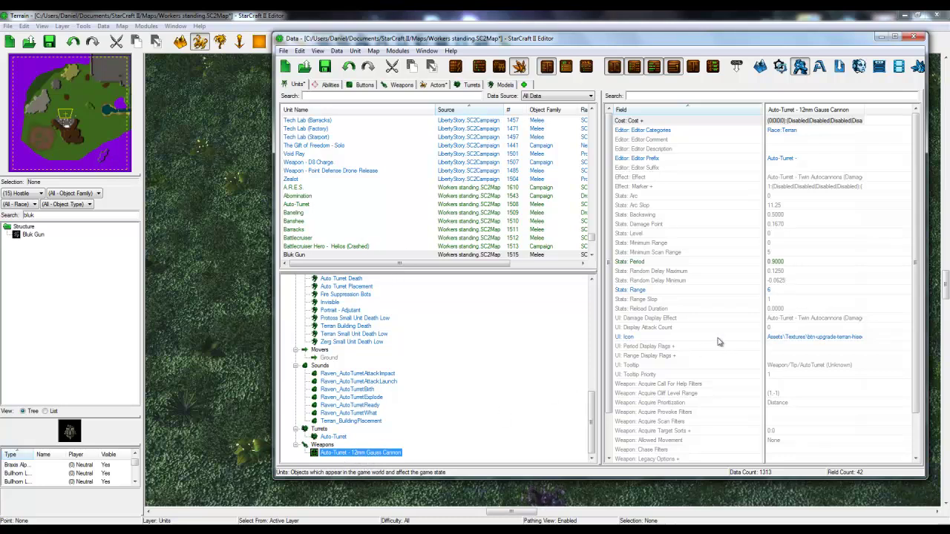
Start a new weapon in the weapons data, named BlukGunweapon with a suggested ID.
{"action": "left_click", "coordinate": [401, 85]}
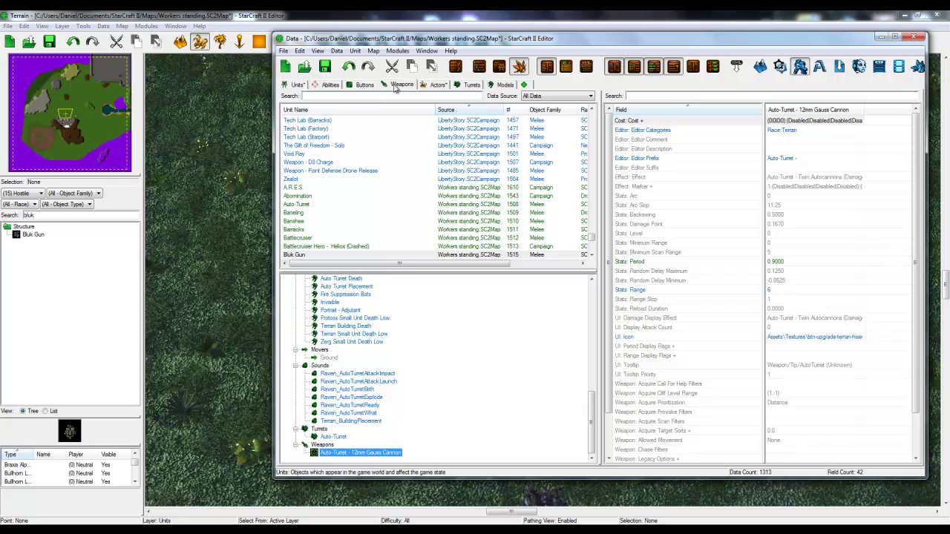
{"action": "left_click", "coordinate": [355, 164]}
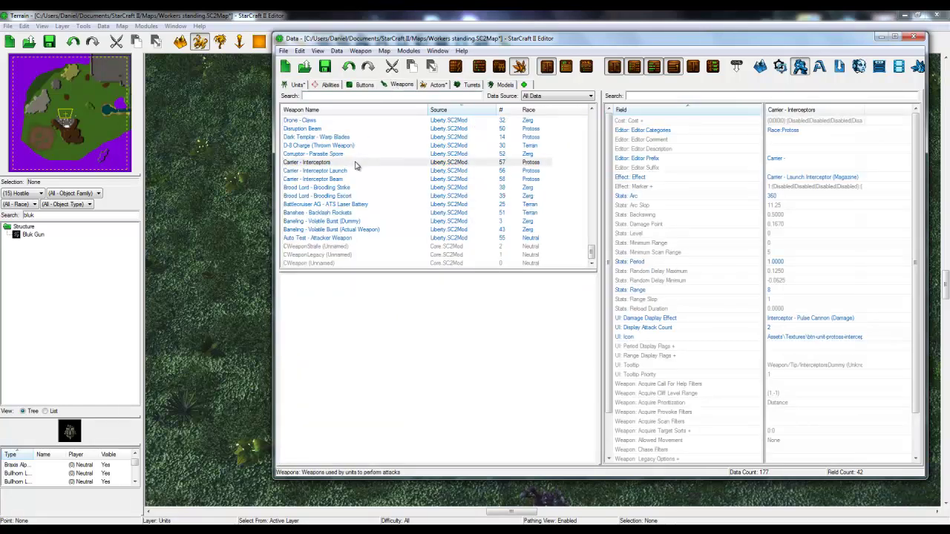
{"action": "right_click", "coordinate": [356, 164]}
{"action": "left_click", "coordinate": [363, 165]}
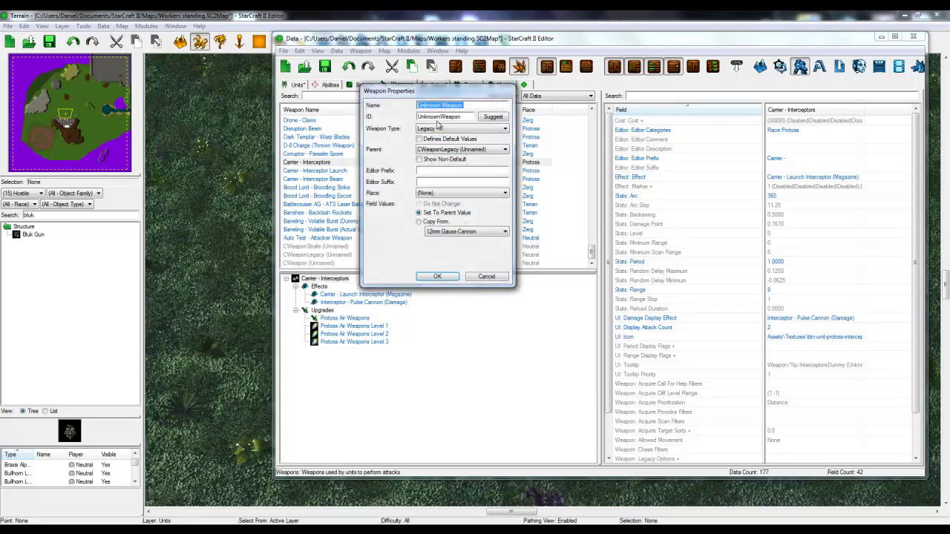
{"action": "type", "text": "B"}
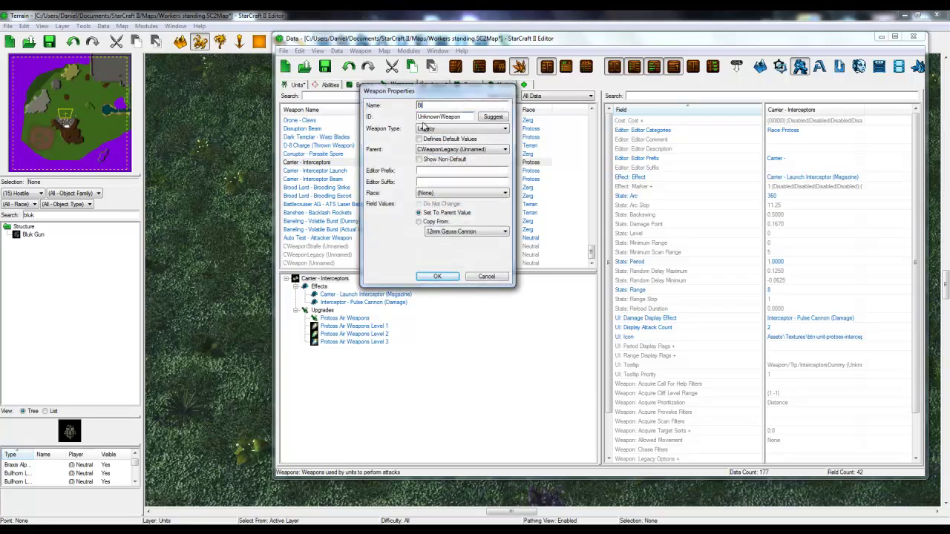
{"action": "type", "text": "lukGunweapon"}
{"action": "left_click", "coordinate": [498, 119]}
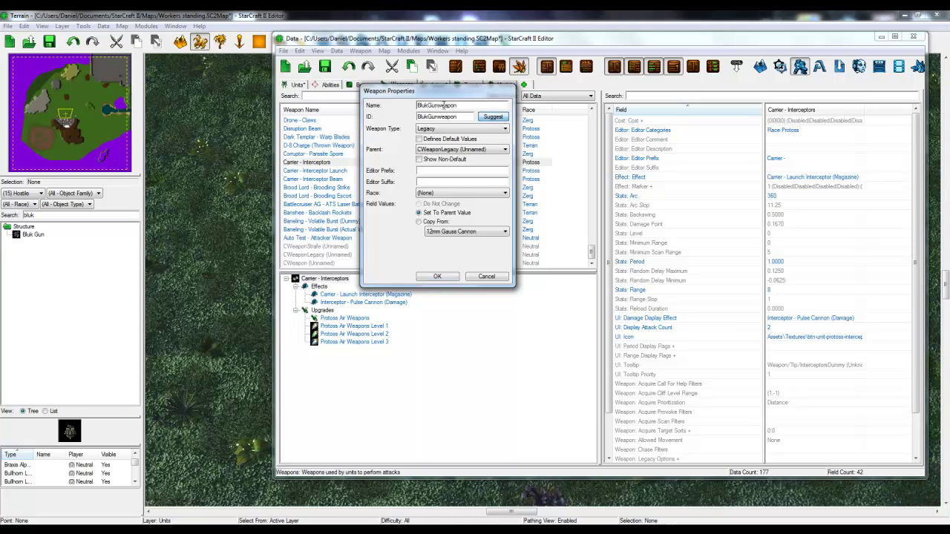
Change the new weapon's name to BlukGun Weapon and regenerate its ID as BlukGunWeapon.
{"action": "left_click", "coordinate": [439, 107]}
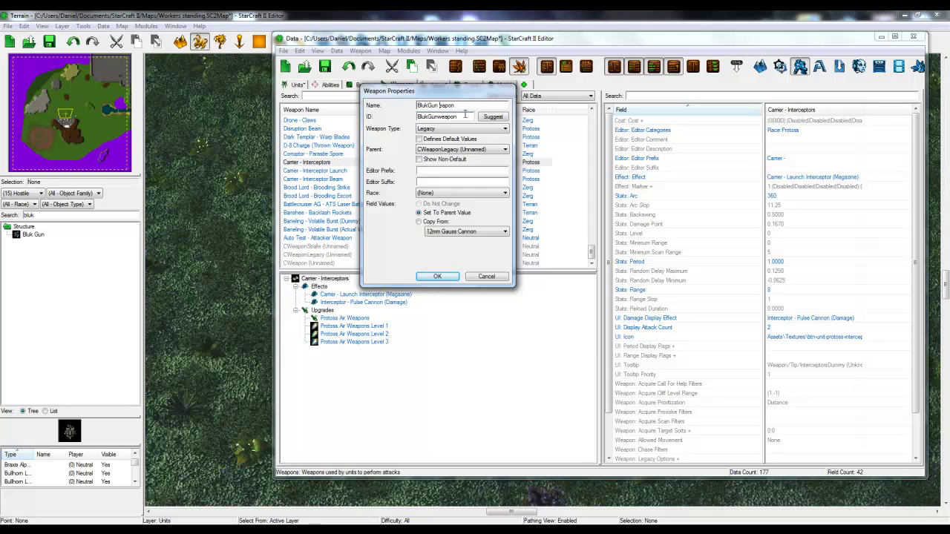
{"action": "key", "text": "Delete"}
{"action": "type", "text": "W"}
{"action": "left_click", "coordinate": [492, 117]}
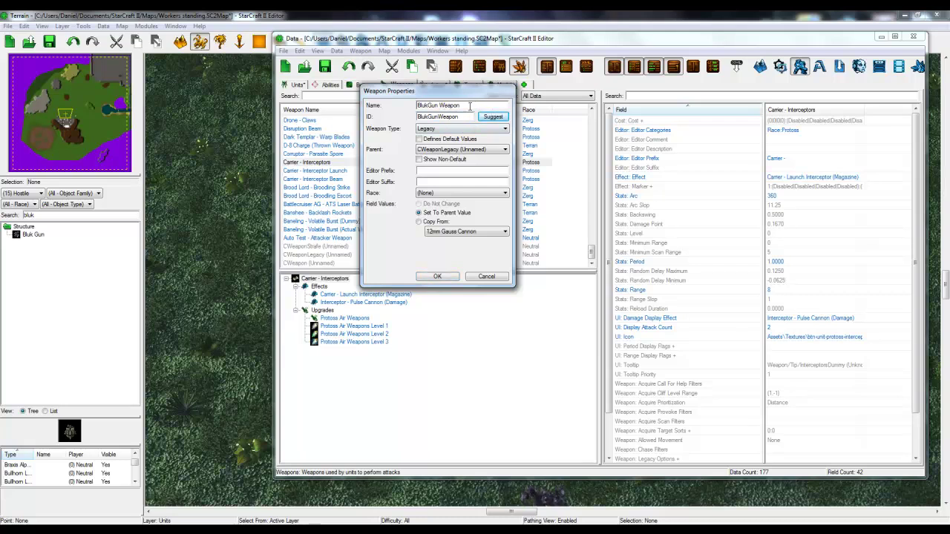
Rename the new weapon as Bluk Gun and generate the matching ID BlukGun.
{"action": "left_click_drag", "start_coordinate": [460, 106], "coordinate": [417, 106]}
{"action": "double_click", "coordinate": [440, 103]}
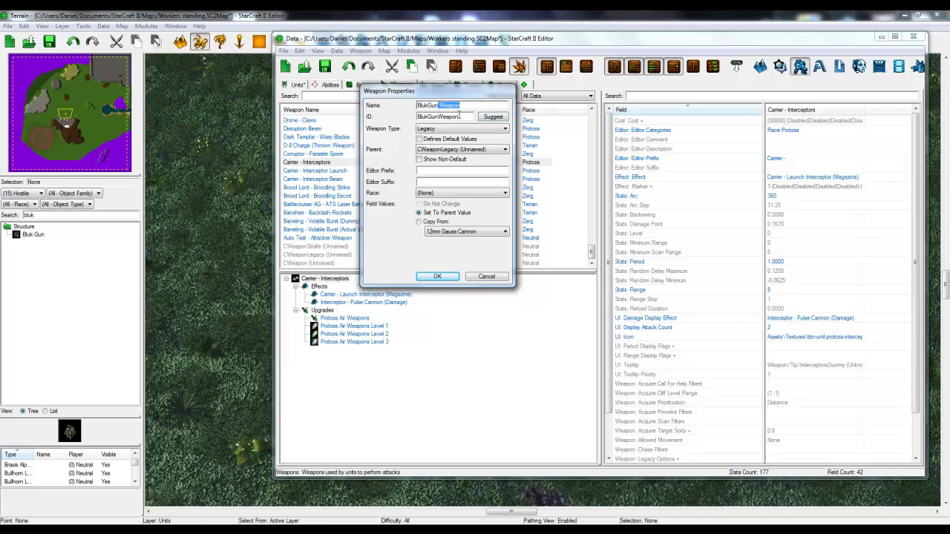
{"action": "key", "text": "BackSpace"}
{"action": "left_click_drag", "start_coordinate": [466, 116], "coordinate": [445, 110]}
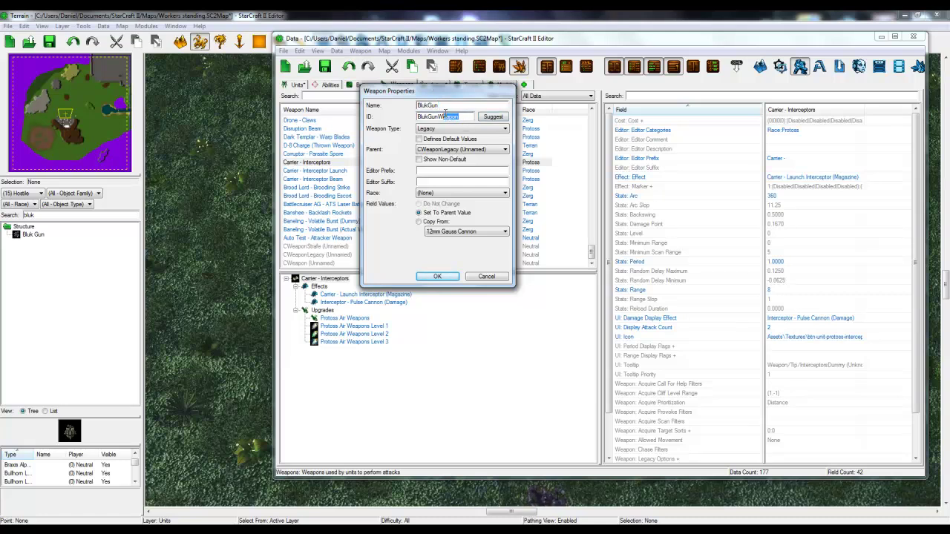
{"action": "key", "text": "BackSpace"}
{"action": "left_click", "coordinate": [492, 116]}
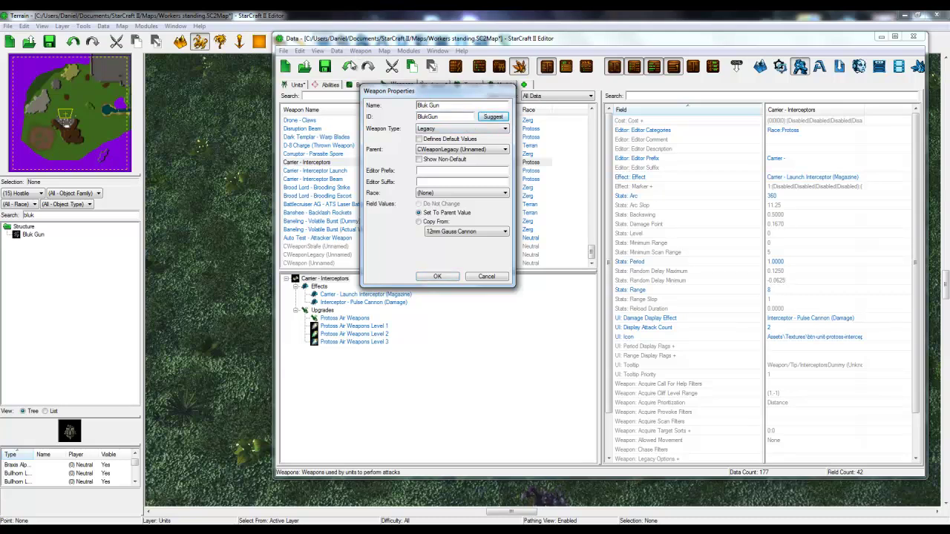
Set the new weapon's editor prefix to Weapon and have its field values copied from an existing weapon.
{"action": "left_click", "coordinate": [445, 173]}
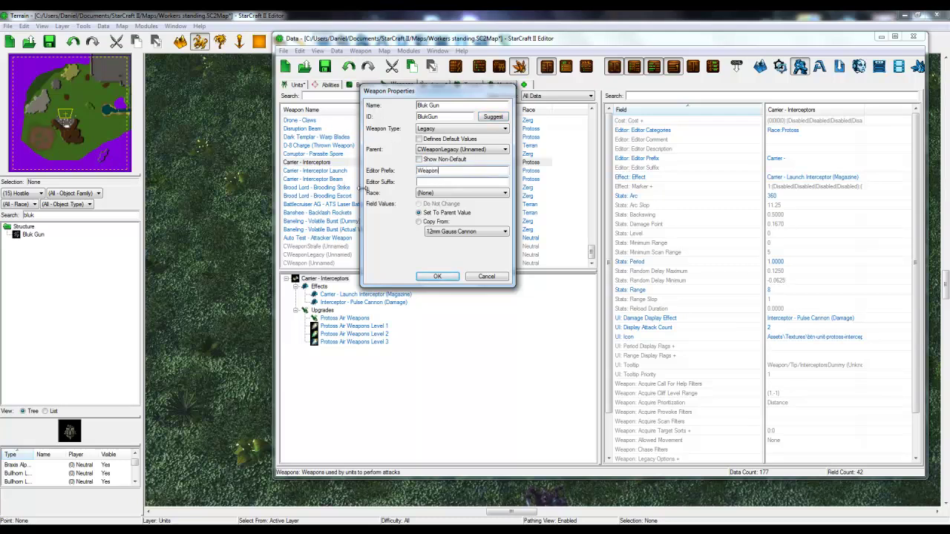
{"action": "left_click", "coordinate": [431, 223]}
{"action": "left_click", "coordinate": [492, 117]}
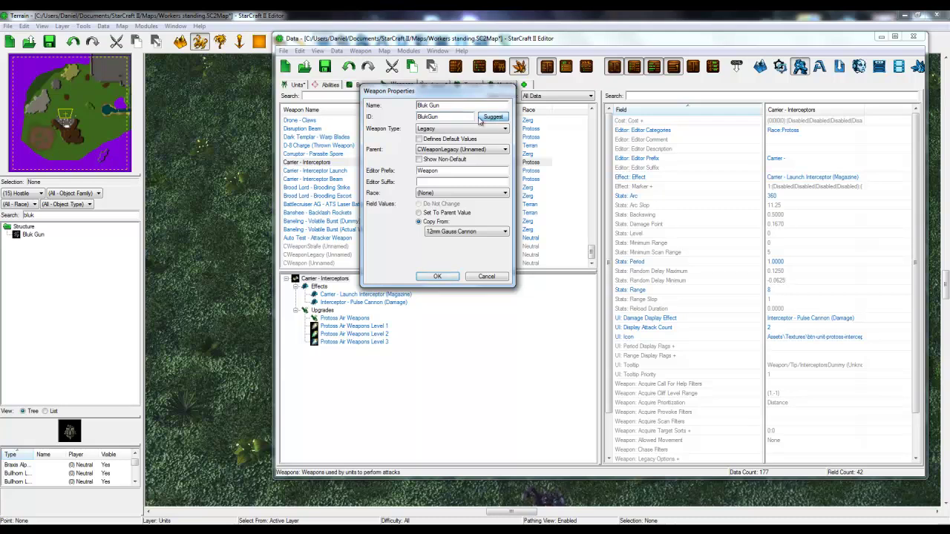
{"action": "left_click", "coordinate": [433, 149]}
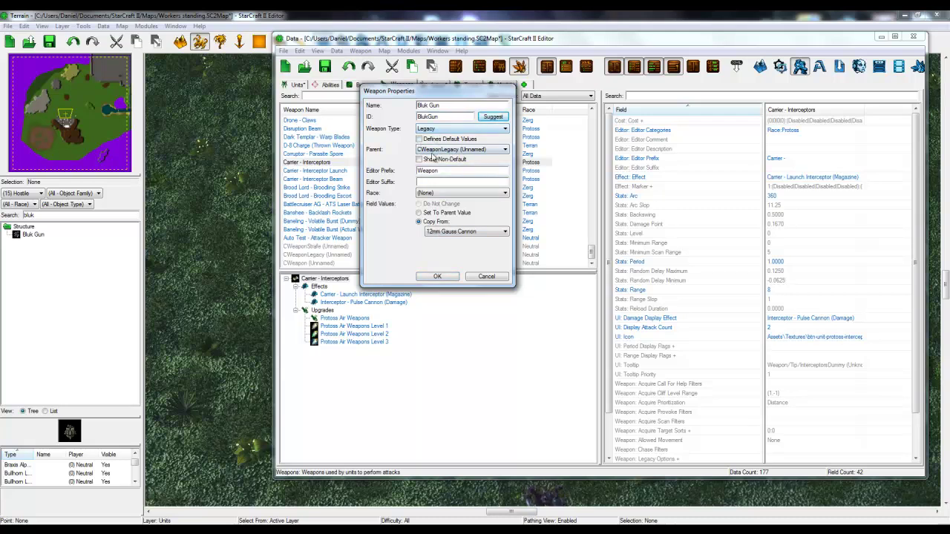
Choose Auto-Turret - 12mm Gauss Cannon as the weapon whose field values are copied.
{"action": "left_click", "coordinate": [456, 232]}
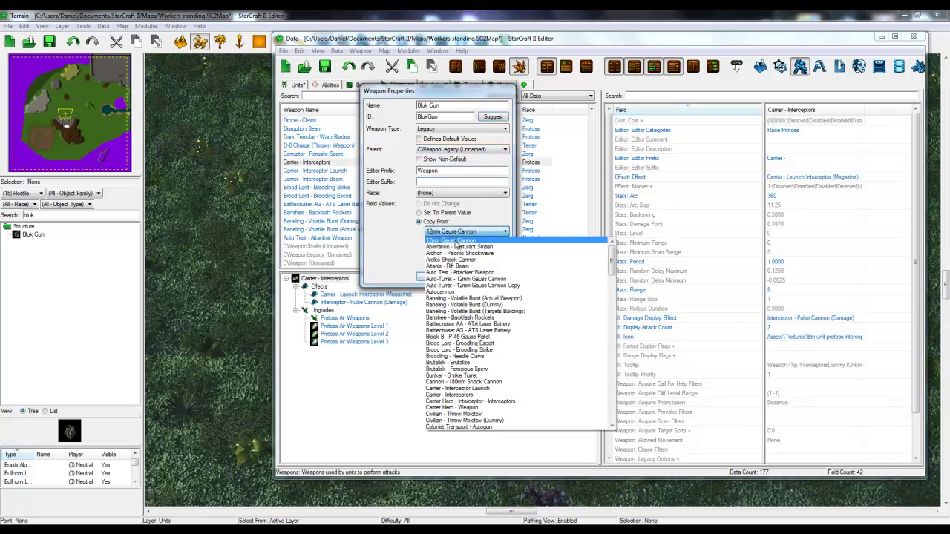
{"action": "type", "text": "au"}
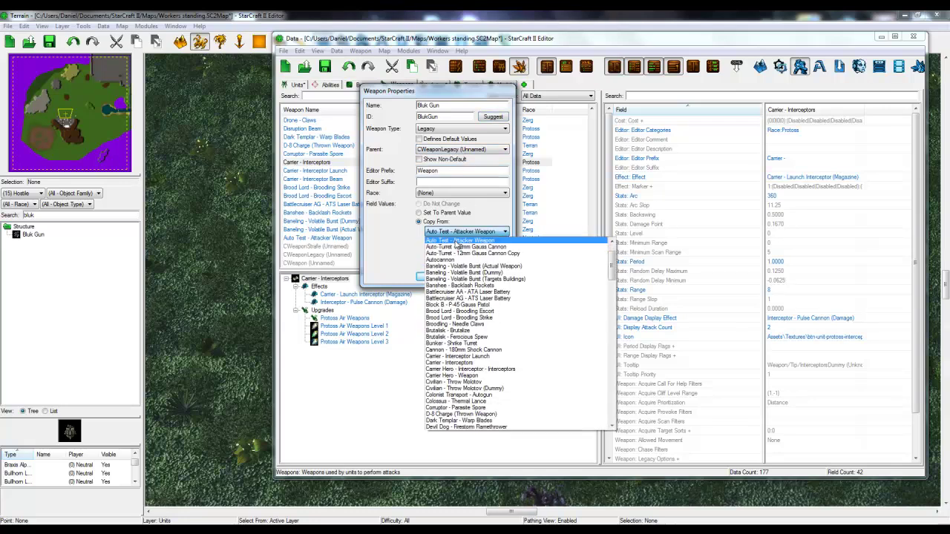
{"action": "left_click", "coordinate": [459, 260]}
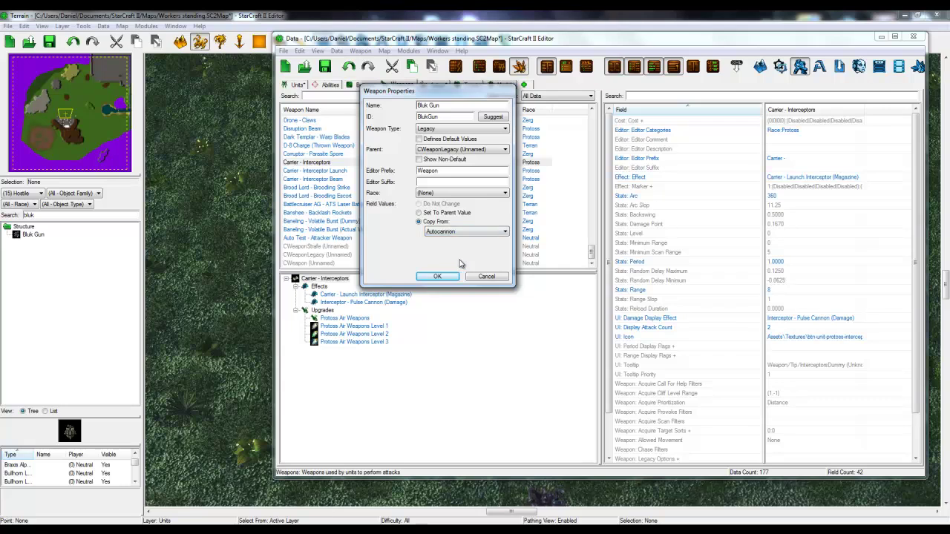
{"action": "left_click", "coordinate": [456, 232]}
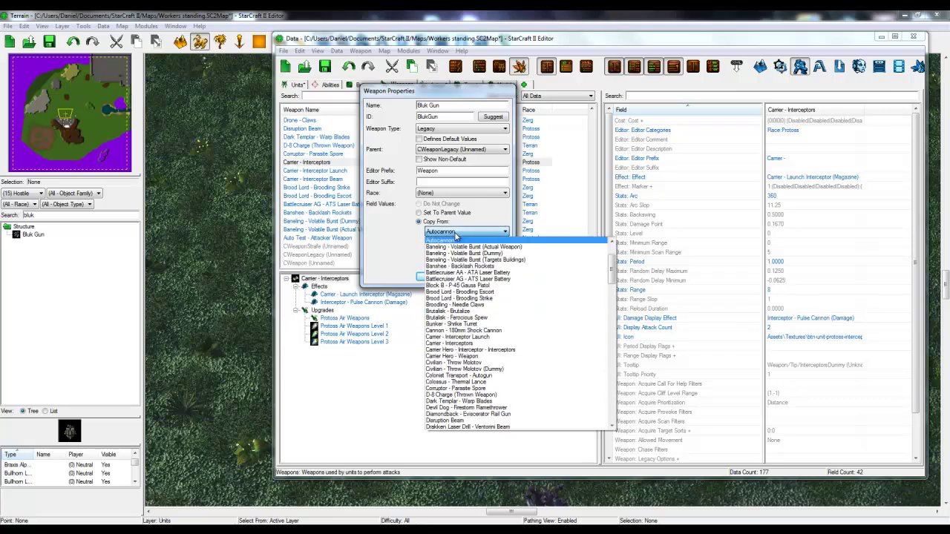
{"action": "scroll", "coordinate": [468, 275], "scroll_direction": "up", "scroll_amount": 2}
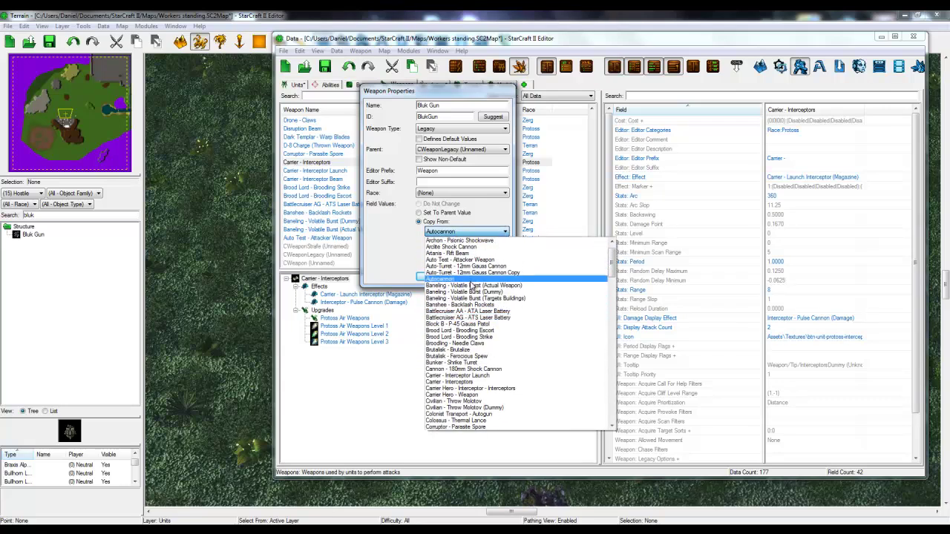
{"action": "left_click", "coordinate": [467, 266]}
{"action": "left_click", "coordinate": [473, 231]}
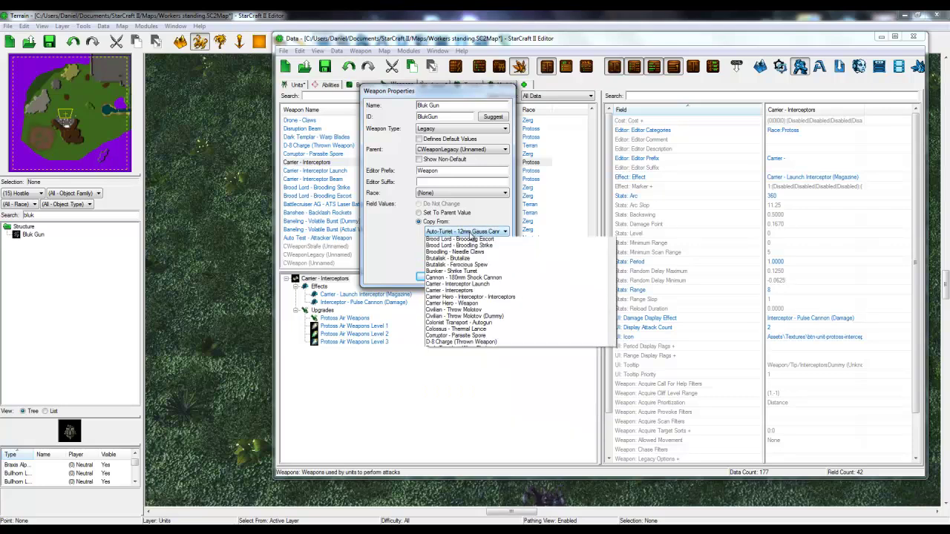
{"action": "left_click", "coordinate": [466, 241]}
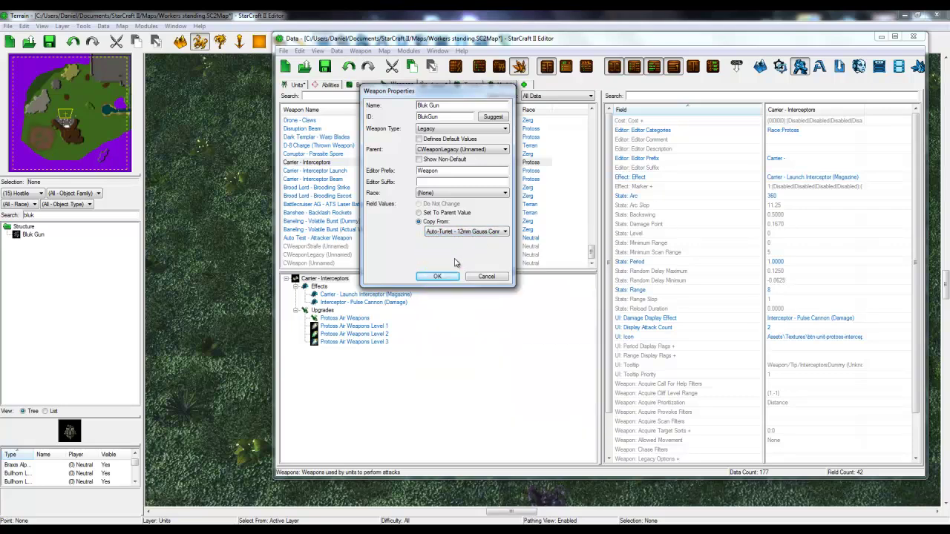
Set the new weapon's race to Terran and create the Bluk Gun weapon.
{"action": "left_click", "coordinate": [446, 193]}
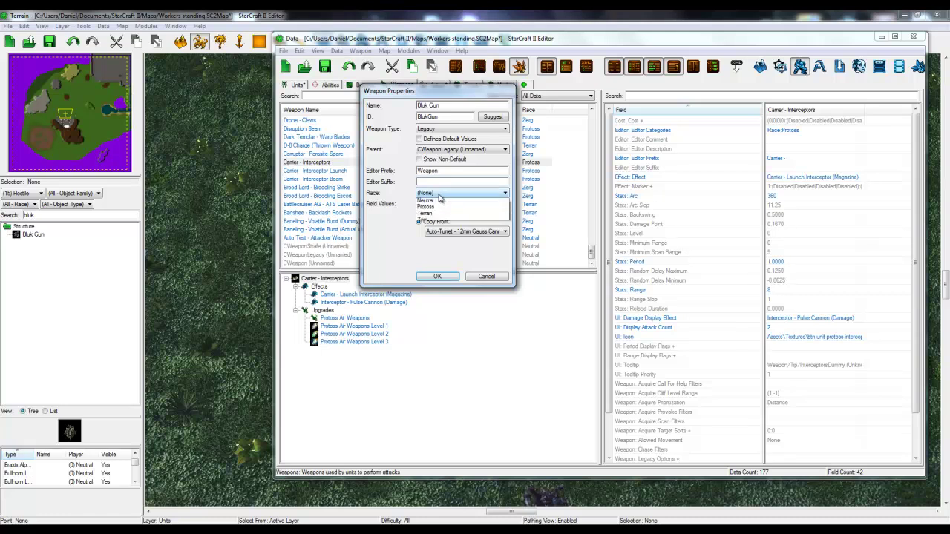
{"action": "left_click", "coordinate": [432, 222]}
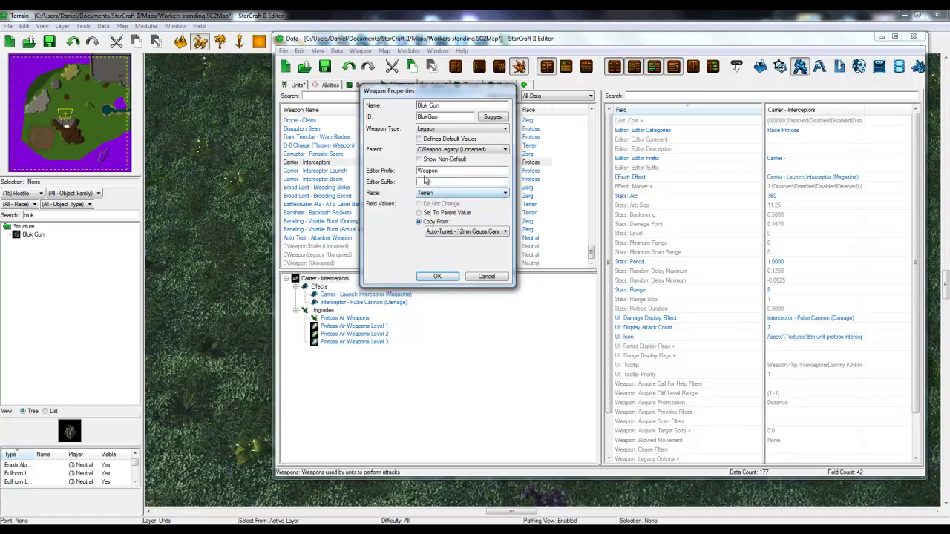
{"action": "left_click", "coordinate": [438, 278]}
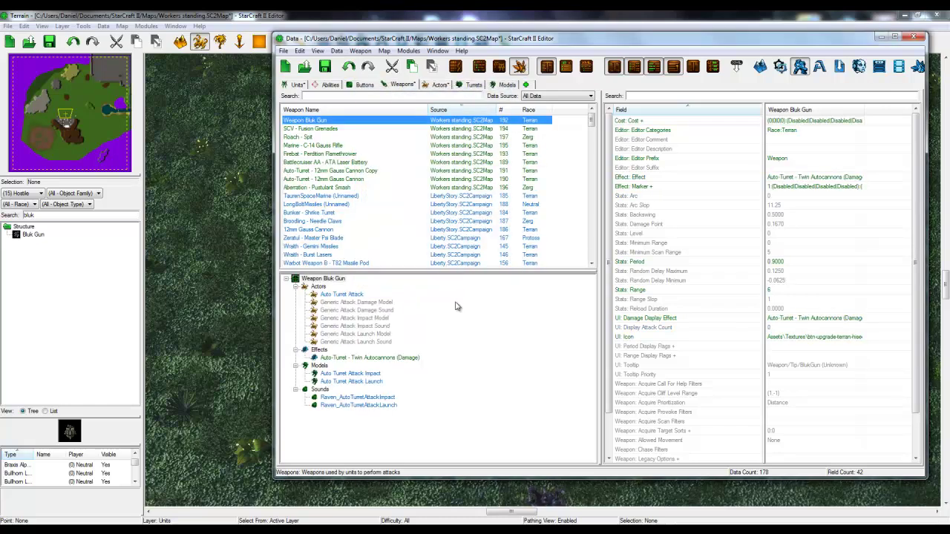
Show all fields of the Bluk Gun weapon again and set its Period to 1.
{"action": "left_click", "coordinate": [339, 280]}
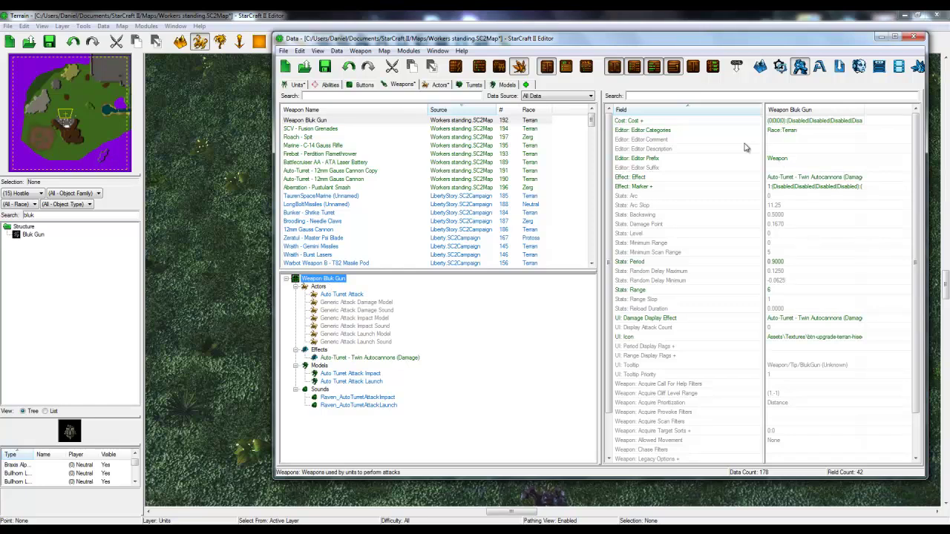
{"action": "left_click", "coordinate": [718, 95]}
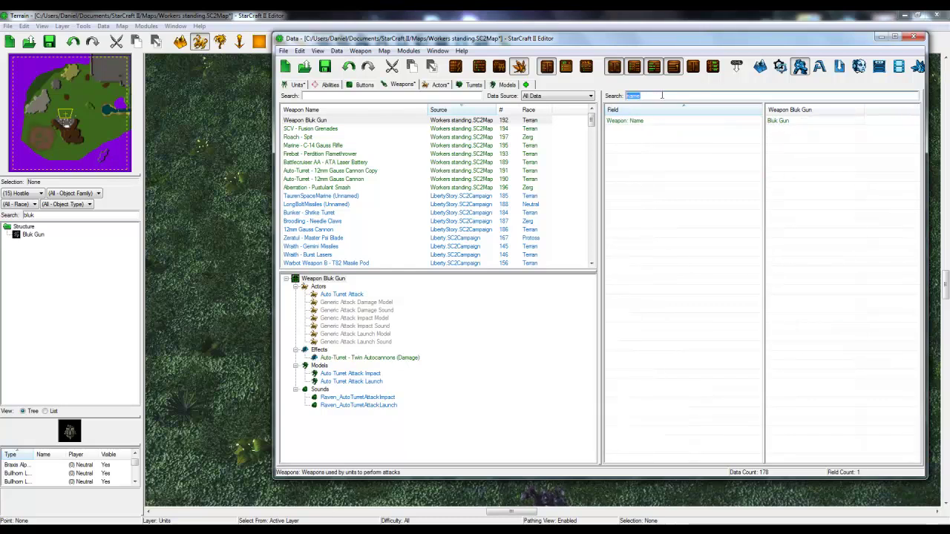
{"action": "key", "text": "BackSpace"}
{"action": "left_click", "coordinate": [774, 262]}
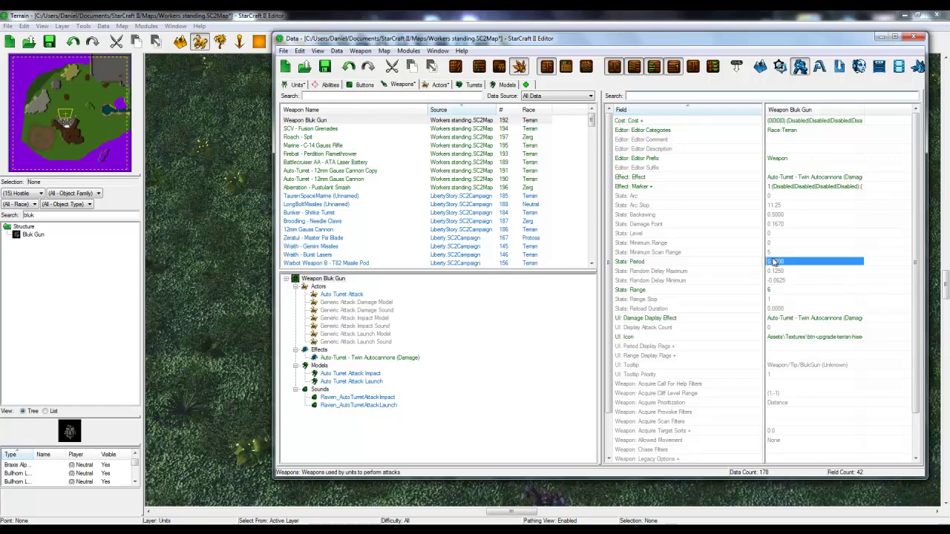
{"action": "right_click", "coordinate": [774, 262]}
{"action": "left_click", "coordinate": [798, 267]}
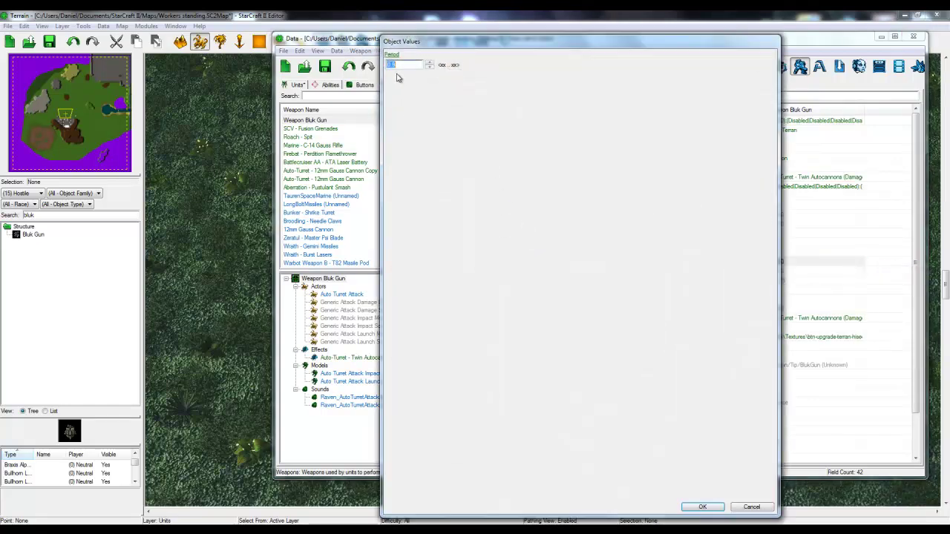
{"action": "left_click", "coordinate": [705, 507]}
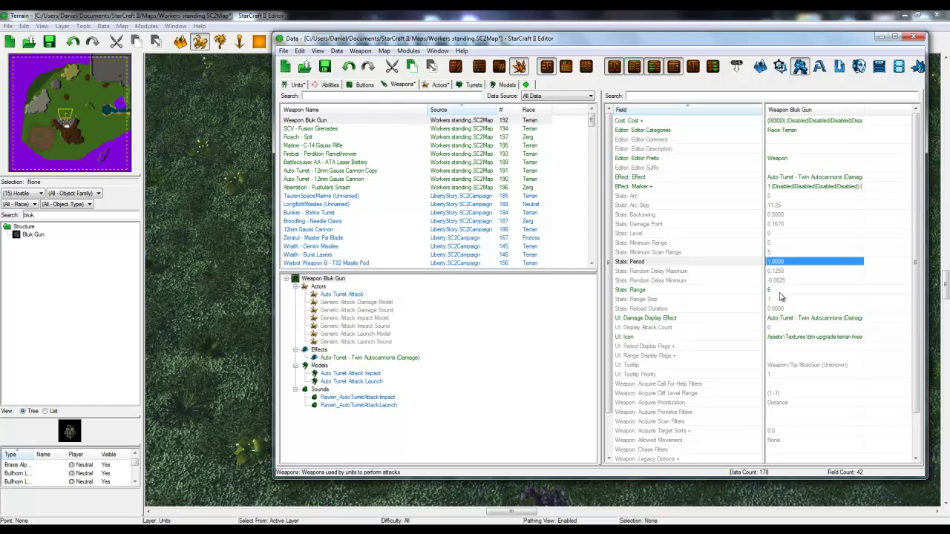
Examine the weapon's Range and Effect fields and the fields of its Auto-Turret - Twin Autocannons (Damage) effect.
{"action": "left_click", "coordinate": [776, 290]}
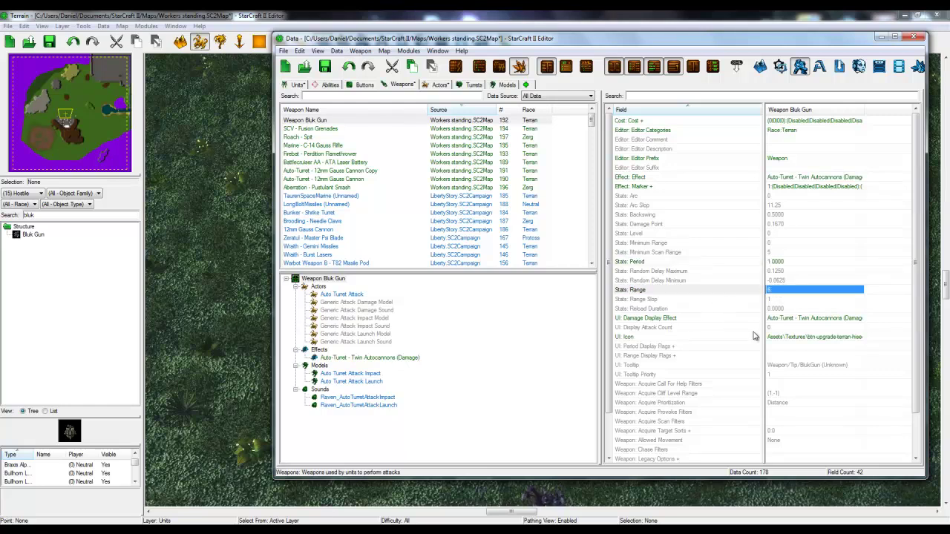
{"action": "left_click", "coordinate": [805, 178]}
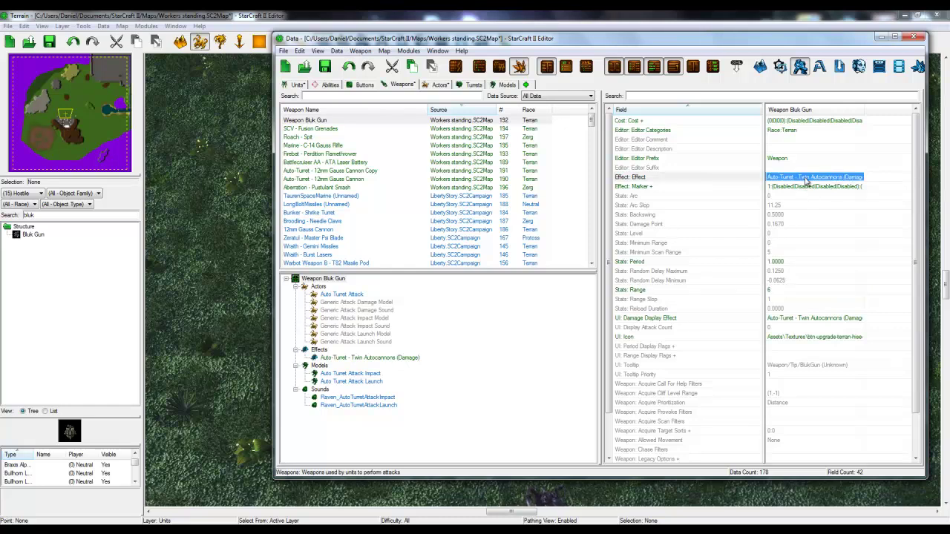
{"action": "left_click", "coordinate": [398, 358]}
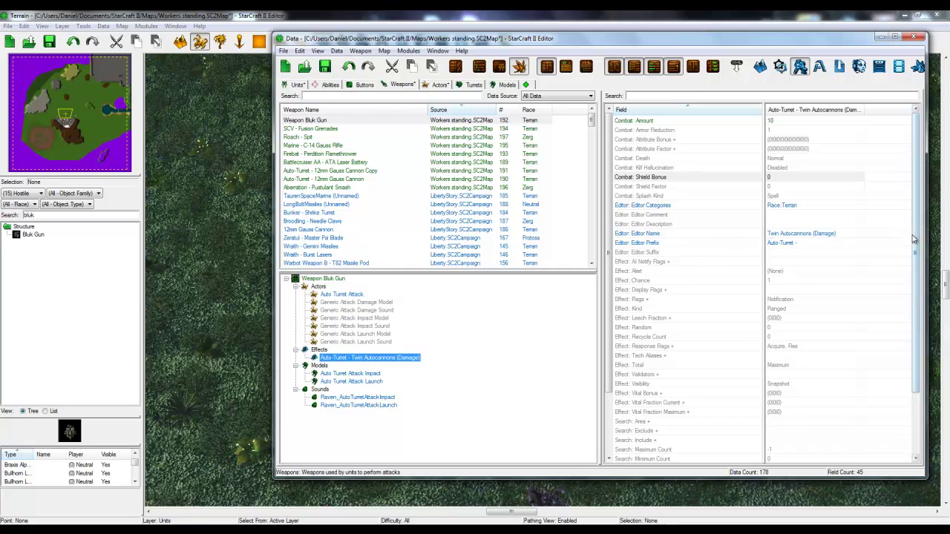
{"action": "mouse_move", "coordinate": [915, 239]}
{"action": "left_mouse_down"}
{"action": "mouse_move", "coordinate": [915, 318]}
{"action": "mouse_move", "coordinate": [915, 237]}
{"action": "left_mouse_up"}
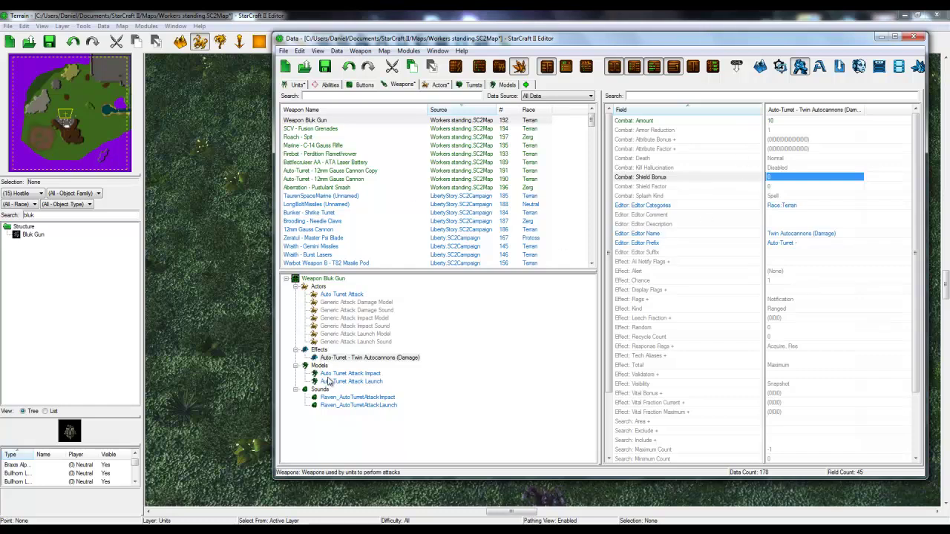
Filter the Bluk Gun weapon's fields by "effe", examine its Effect and Damage Display Effect, and clear the filter.
{"action": "left_click", "coordinate": [325, 279]}
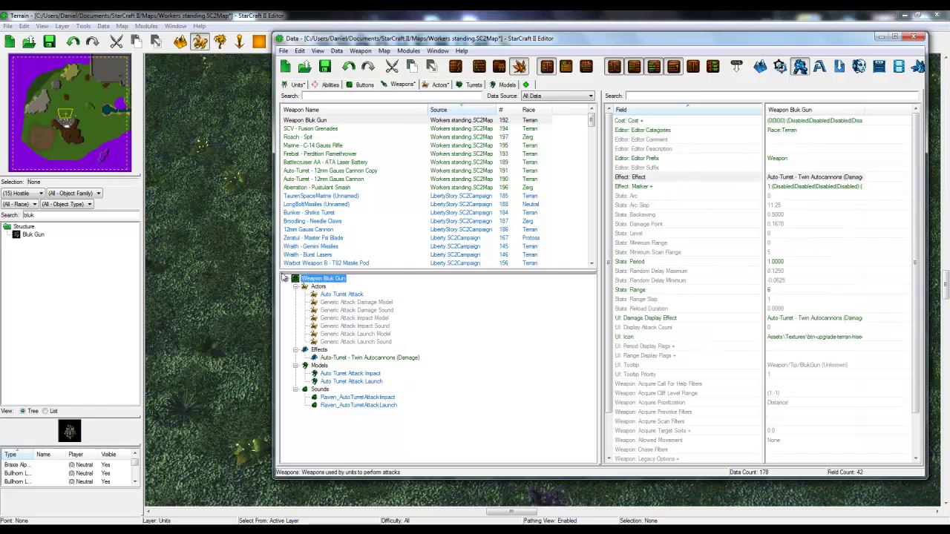
{"action": "left_click", "coordinate": [731, 95]}
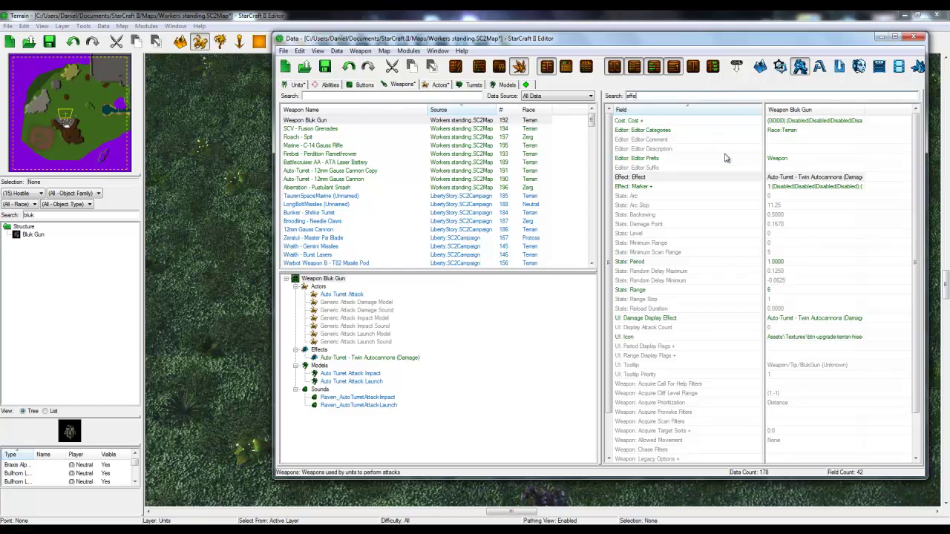
{"action": "left_click", "coordinate": [791, 122]}
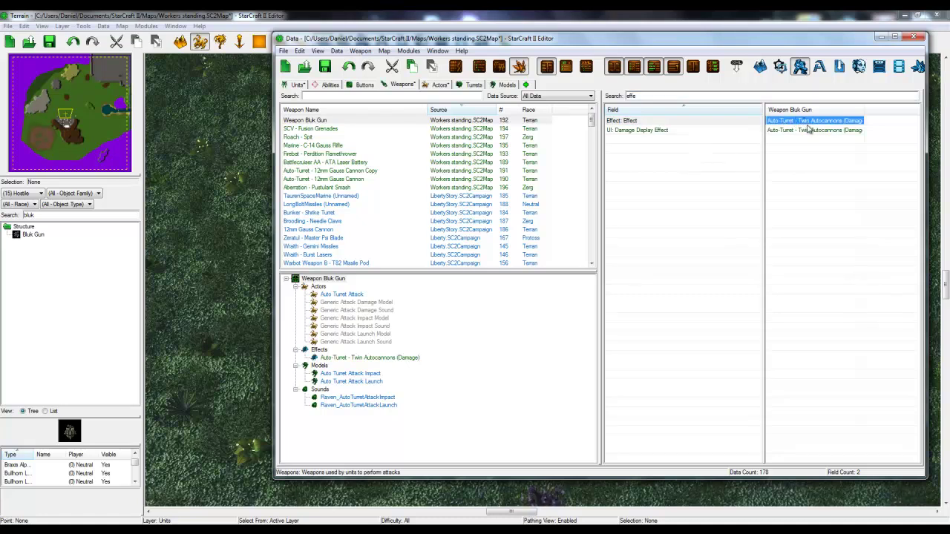
{"action": "left_click", "coordinate": [809, 131]}
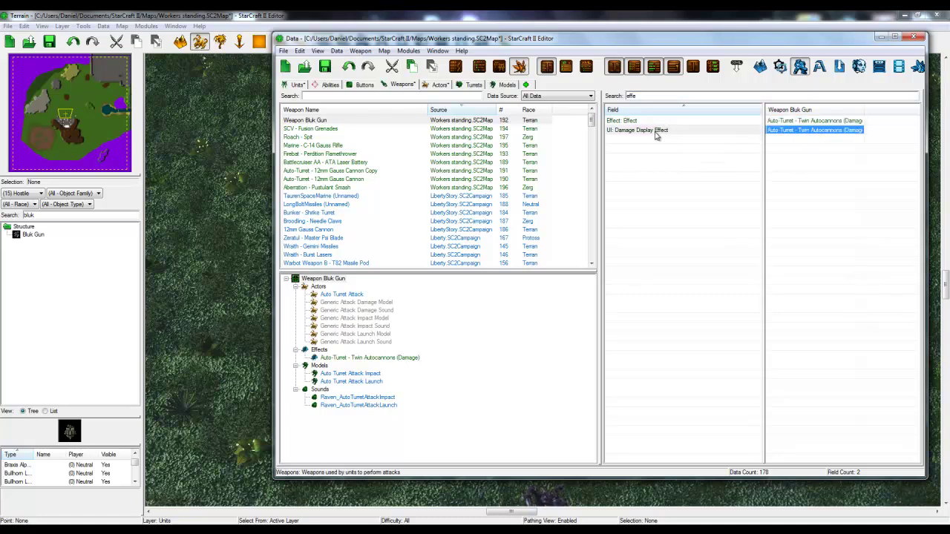
{"action": "left_click", "coordinate": [792, 121]}
{"action": "left_click", "coordinate": [658, 95]}
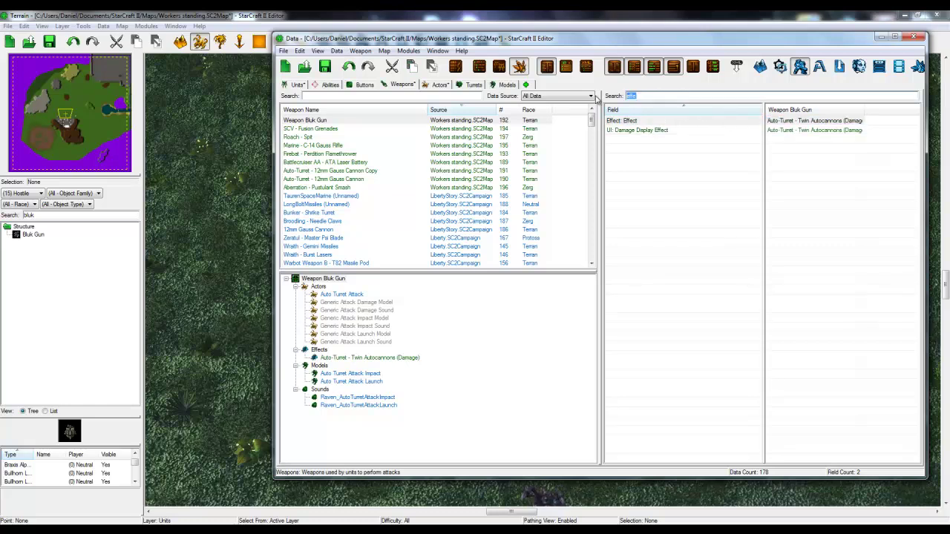
{"action": "key", "text": "BackSpace"}
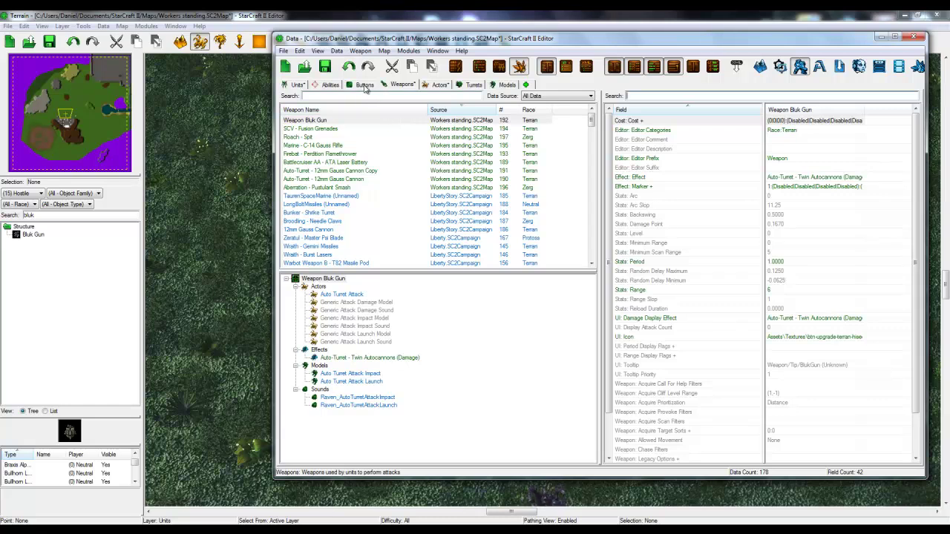
{"action": "left_click", "coordinate": [330, 85]}
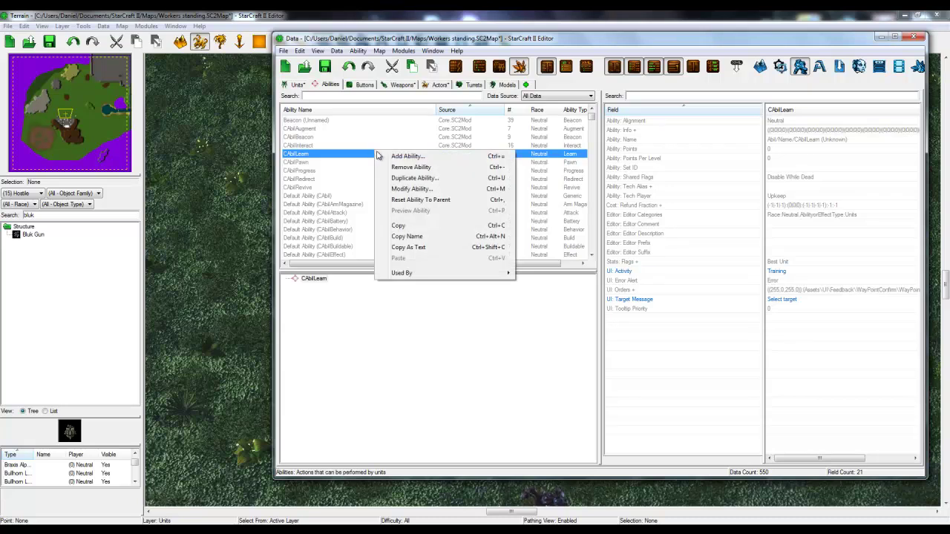
{"action": "left_click", "coordinate": [405, 157]}
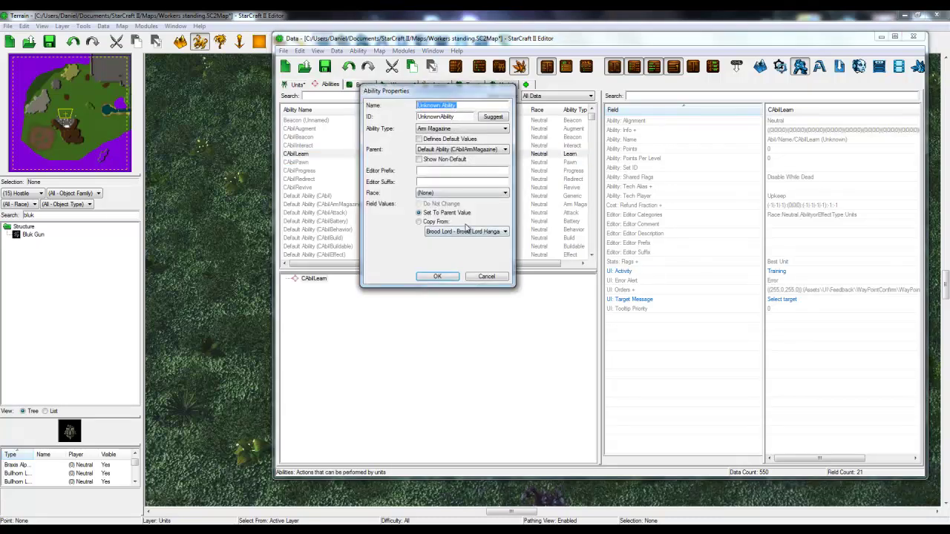
{"action": "left_click", "coordinate": [504, 231]}
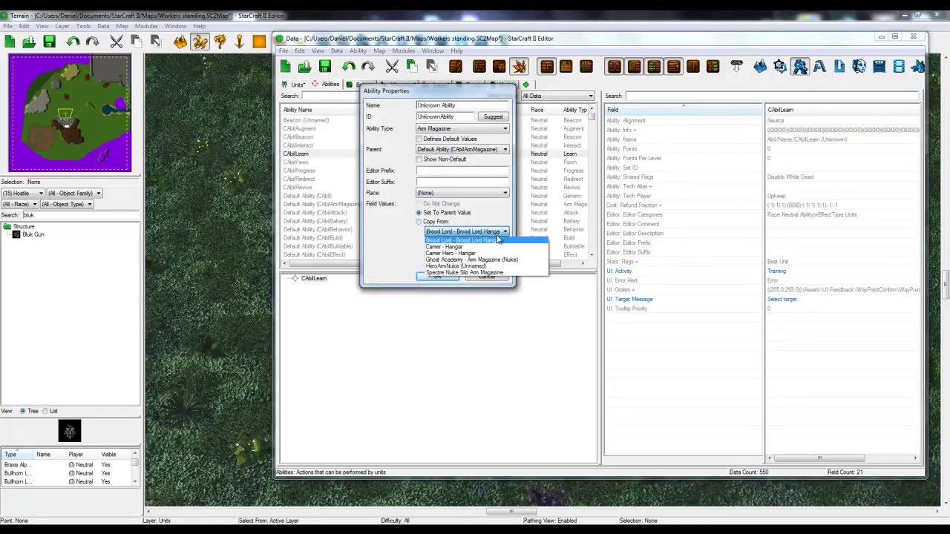
{"action": "left_click", "coordinate": [395, 238]}
{"action": "left_click", "coordinate": [441, 130]}
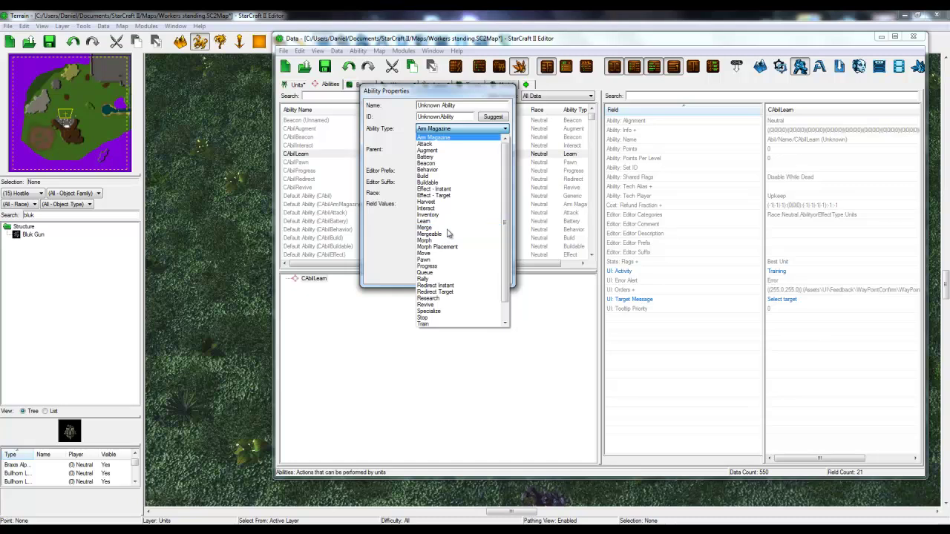
{"action": "scroll", "coordinate": [459, 185], "scroll_direction": "down", "scroll_amount": 1}
{"action": "scroll", "coordinate": [460, 182], "scroll_direction": "up", "scroll_amount": 1}
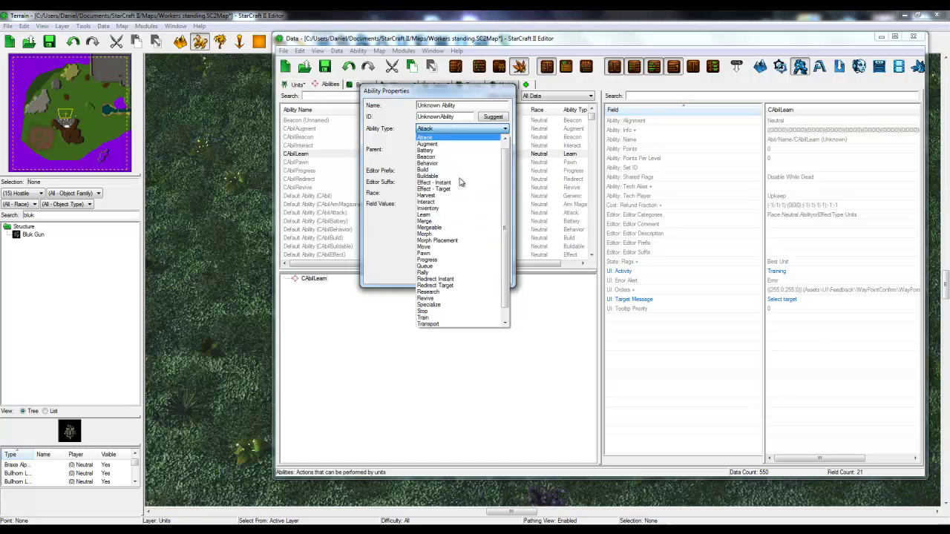
{"action": "scroll", "coordinate": [460, 181], "scroll_direction": "up", "scroll_amount": 1}
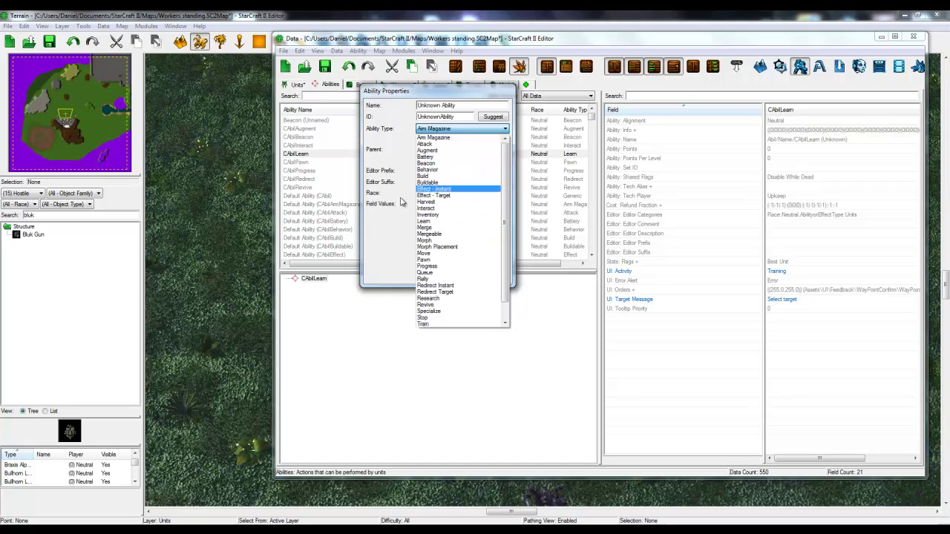
{"action": "left_click", "coordinate": [386, 246]}
{"action": "left_click", "coordinate": [486, 276]}
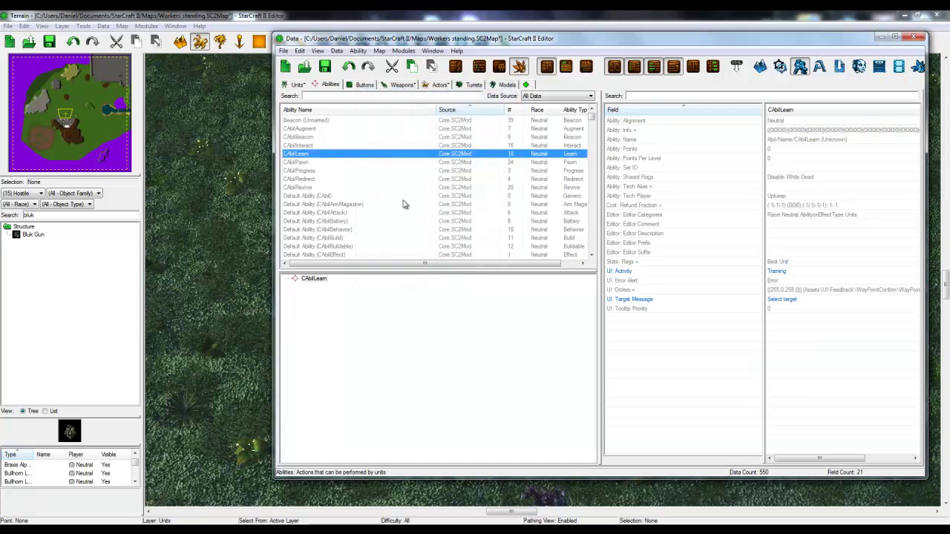
Return to the Bluk Gun unit's data and filter its fields by "life".
{"action": "left_click", "coordinate": [298, 85]}
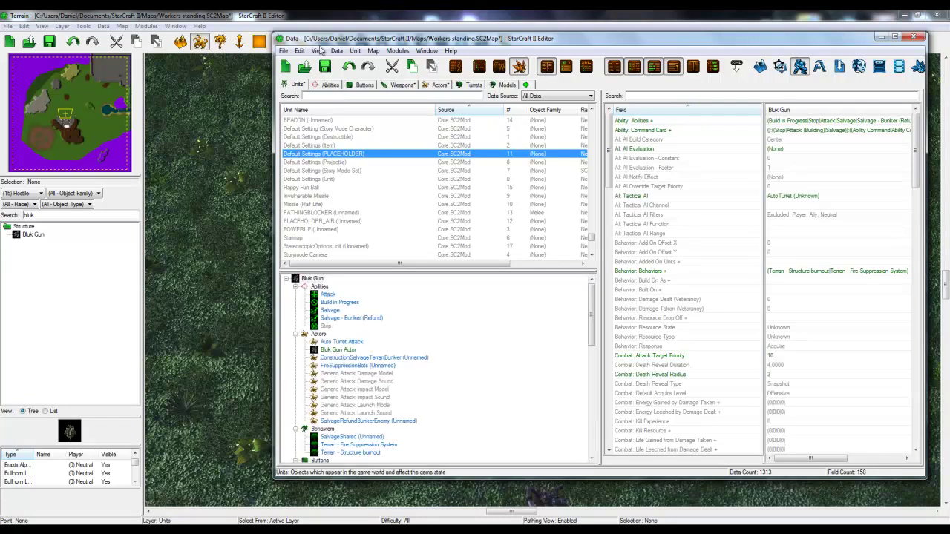
{"action": "left_click", "coordinate": [313, 279]}
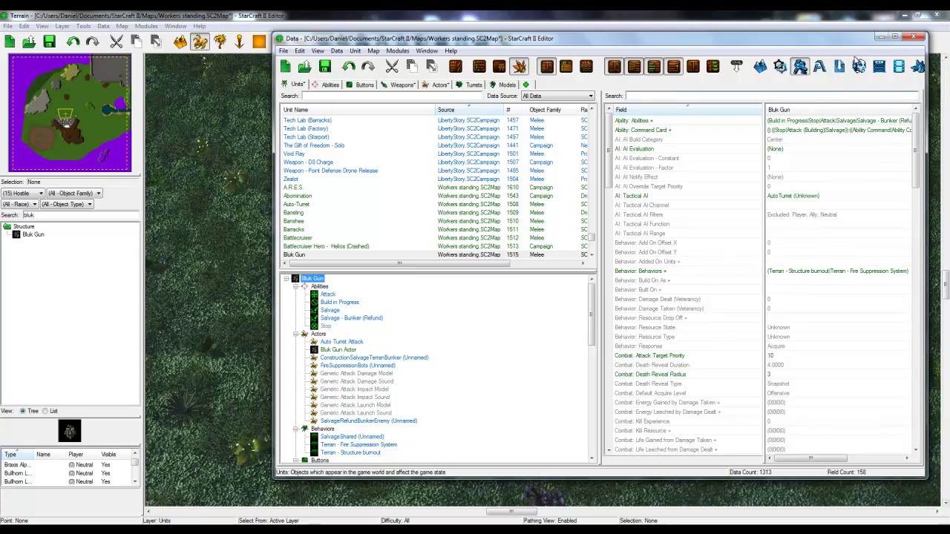
{"action": "left_click_drag", "start_coordinate": [845, 40], "coordinate": [740, 39]}
{"action": "left_click", "coordinate": [752, 96]}
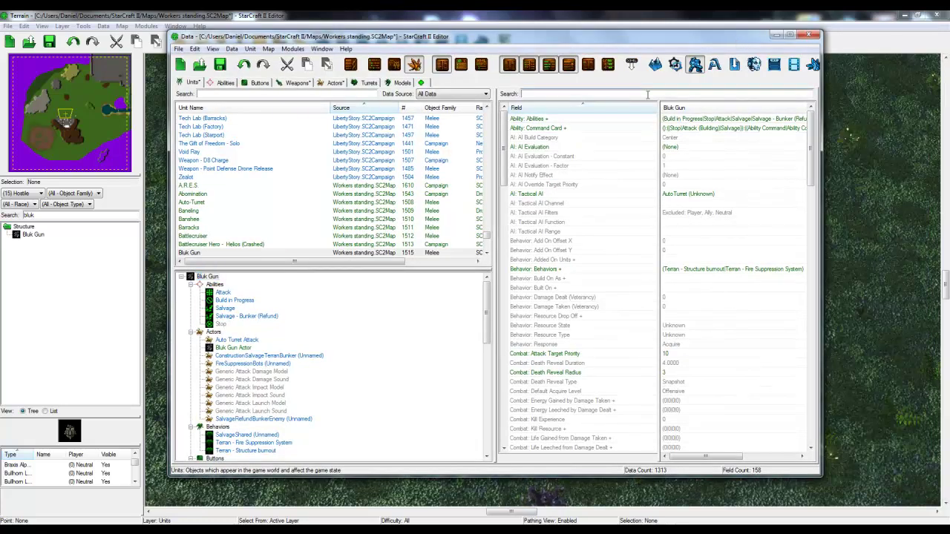
{"action": "type", "text": "life"}
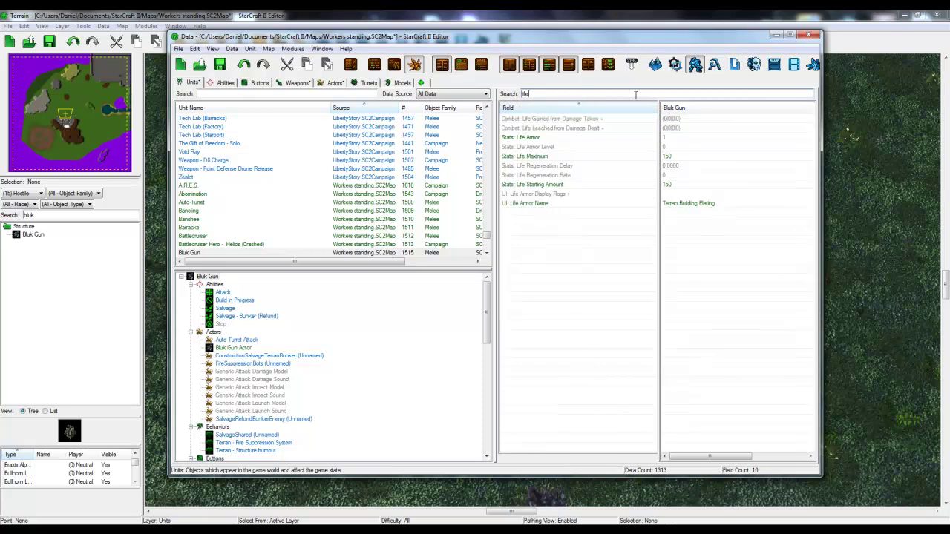
Set the Bluk Gun unit's Life Maximum to 250.
{"action": "left_click", "coordinate": [551, 158]}
{"action": "right_click", "coordinate": [548, 157]}
{"action": "key", "text": "Escape"}
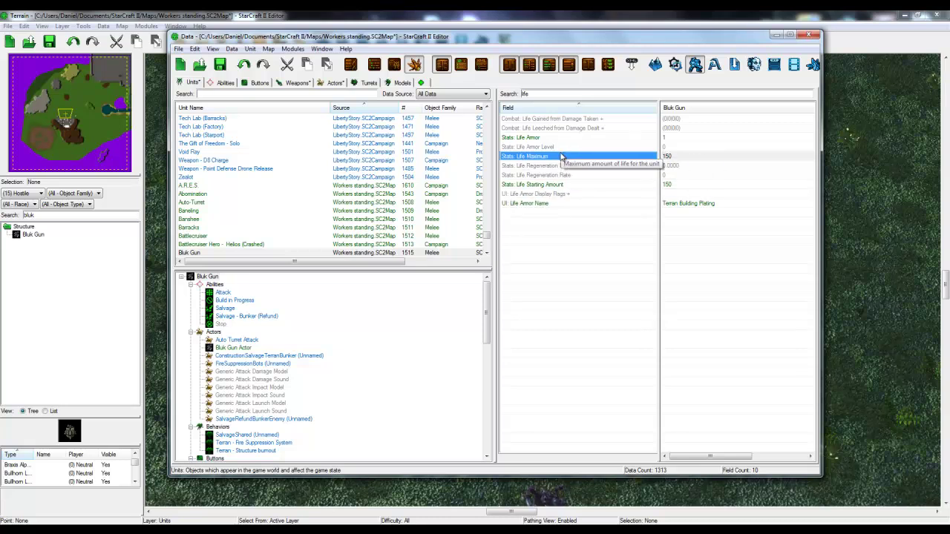
{"action": "double_click", "coordinate": [677, 158]}
{"action": "right_click", "coordinate": [677, 158]}
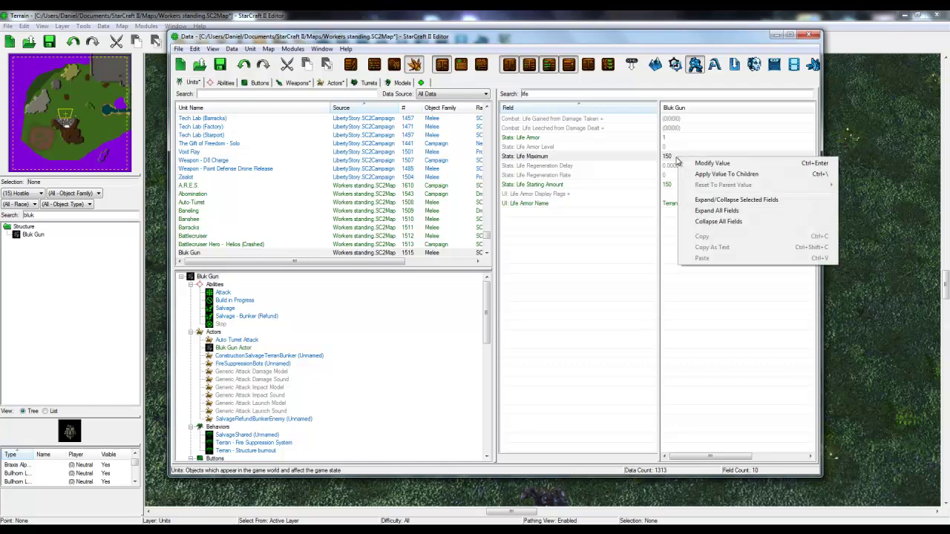
{"action": "key", "text": "Escape"}
{"action": "left_click", "coordinate": [686, 135]}
{"action": "left_click", "coordinate": [678, 158]}
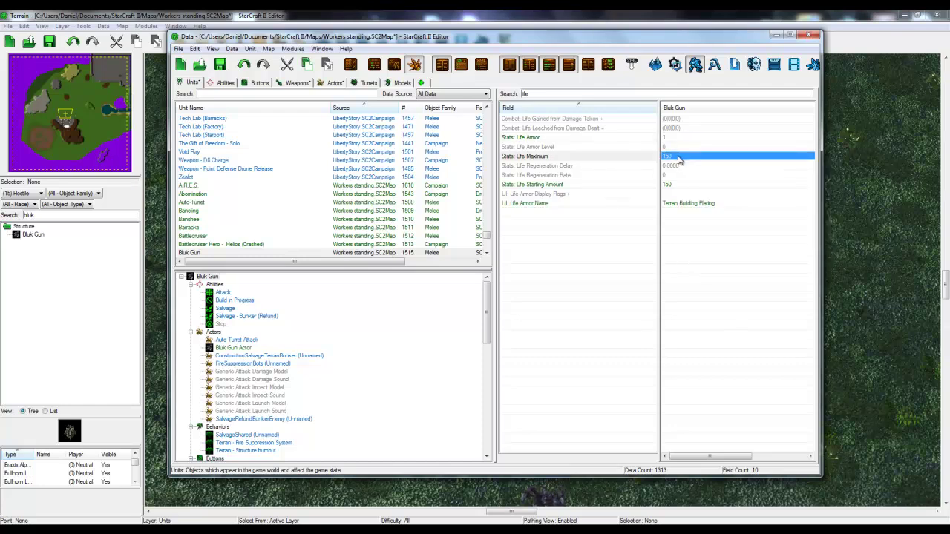
{"action": "right_click", "coordinate": [691, 156]}
{"action": "left_click", "coordinate": [696, 162]}
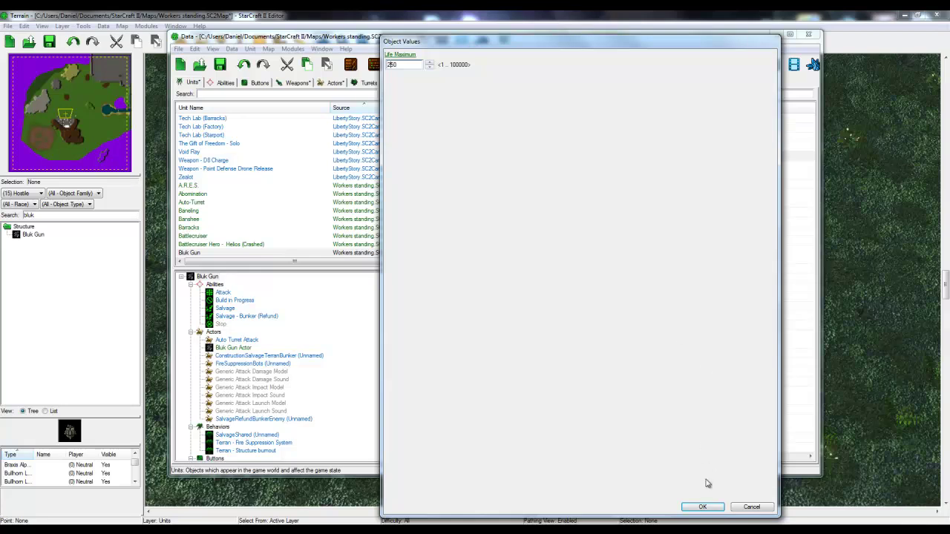
{"action": "left_click", "coordinate": [702, 506]}
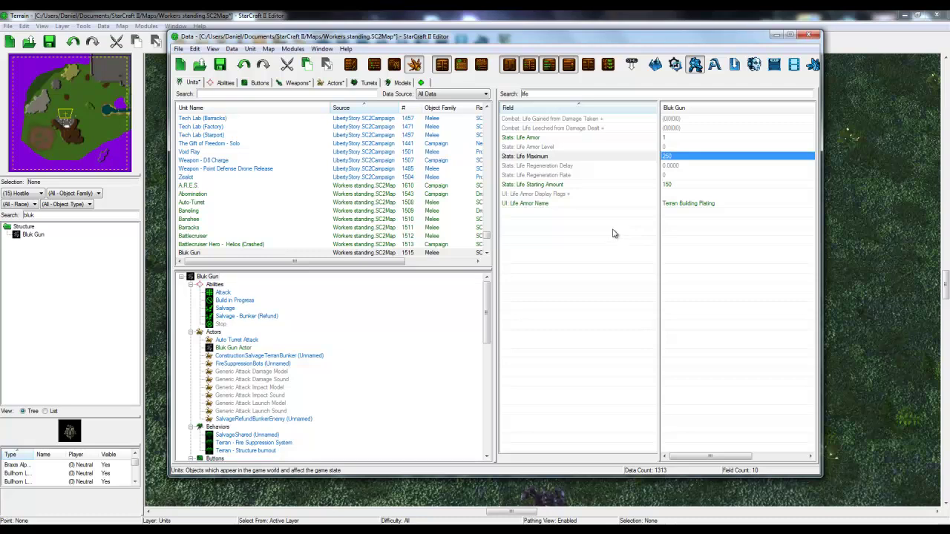
{"action": "left_click", "coordinate": [216, 279]}
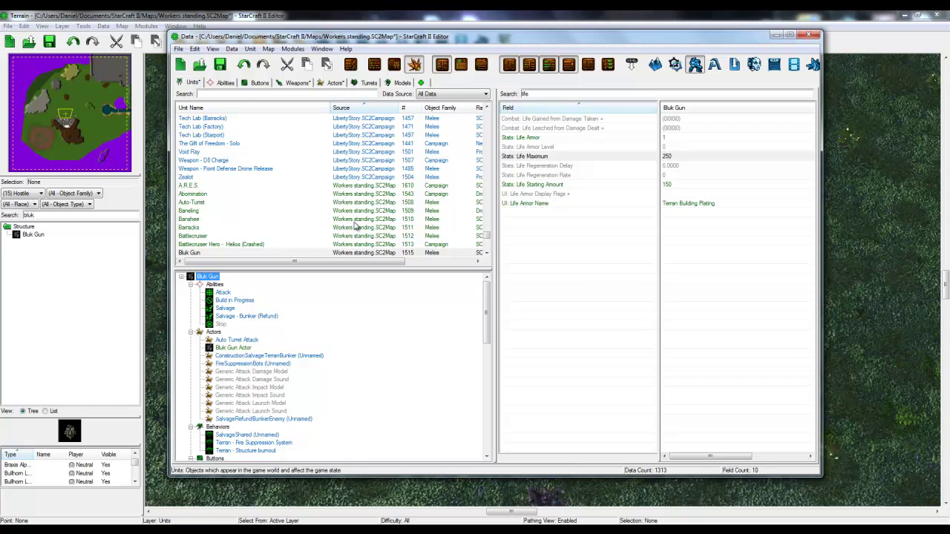
Open the Bluk Gun Actor's data without a field filter and compare it with the Auto Turret Attack actor.
{"action": "left_click", "coordinate": [239, 349]}
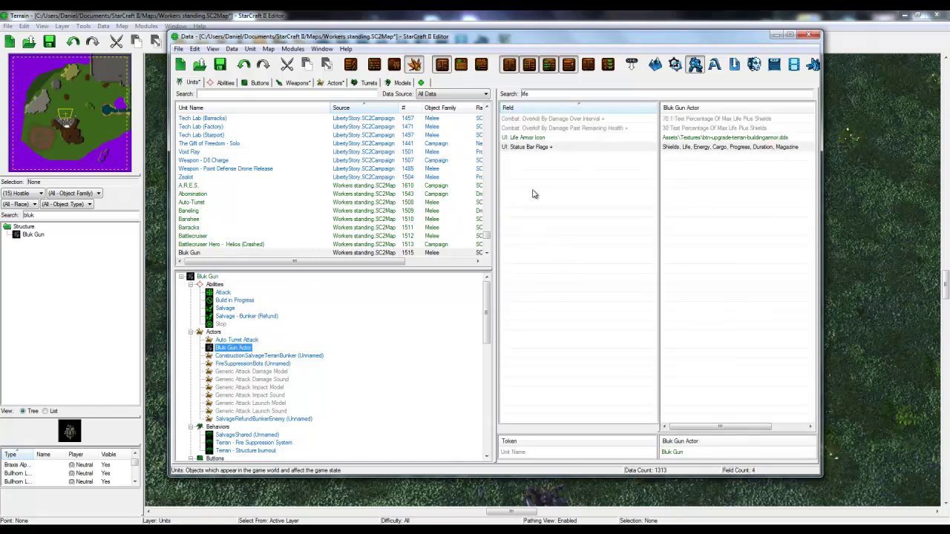
{"action": "double_click", "coordinate": [528, 93]}
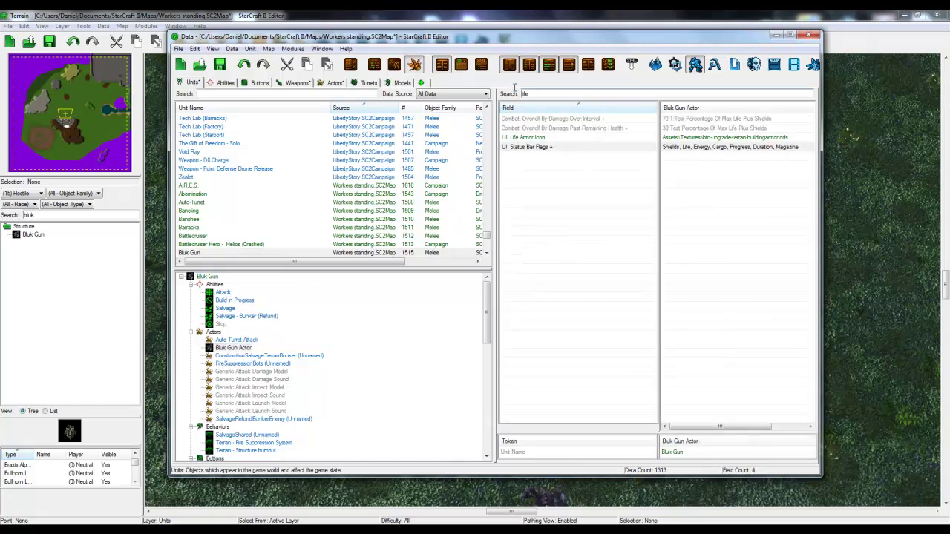
{"action": "key", "text": "BackSpace"}
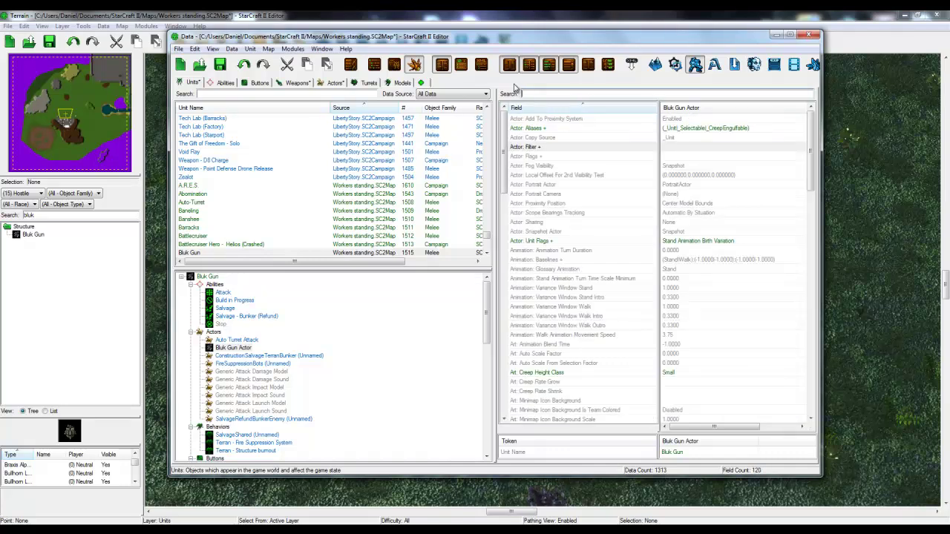
{"action": "left_click", "coordinate": [810, 165]}
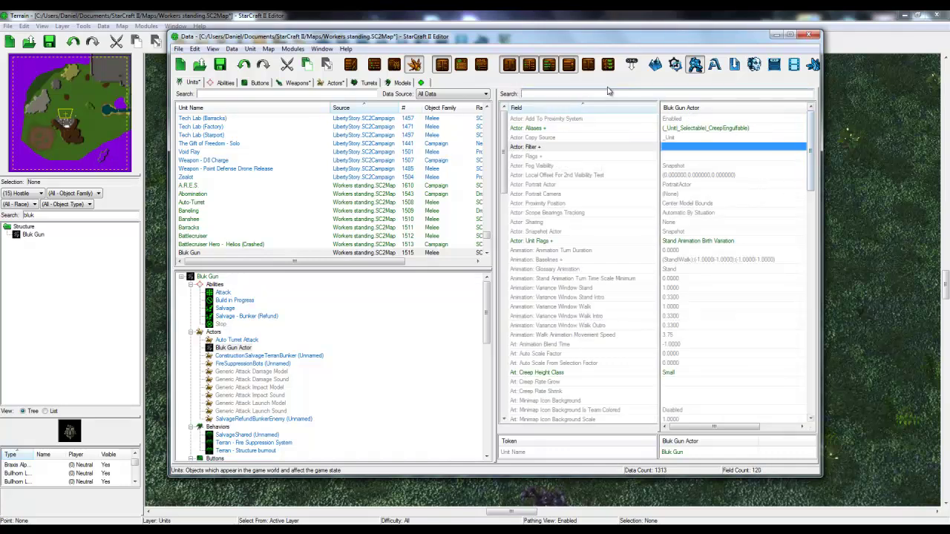
{"action": "left_click", "coordinate": [532, 93]}
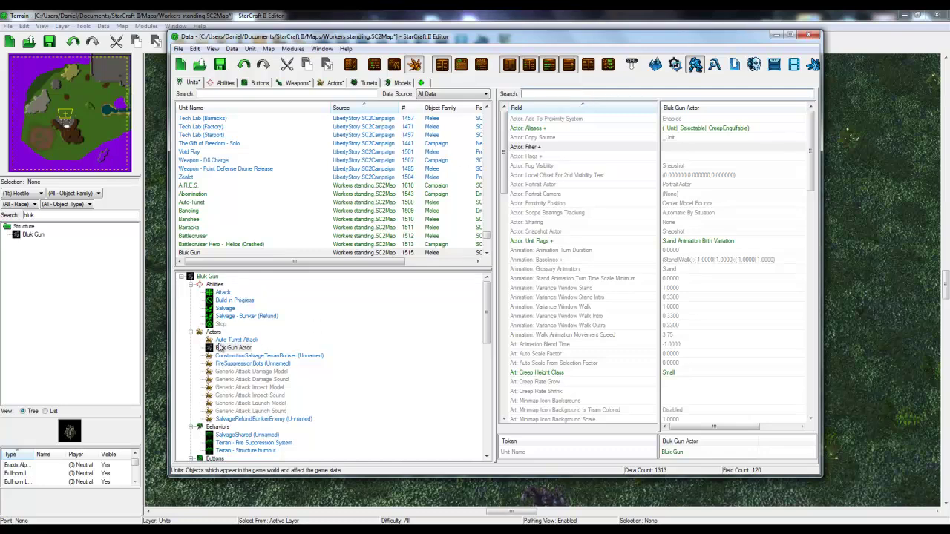
{"action": "left_click", "coordinate": [236, 349]}
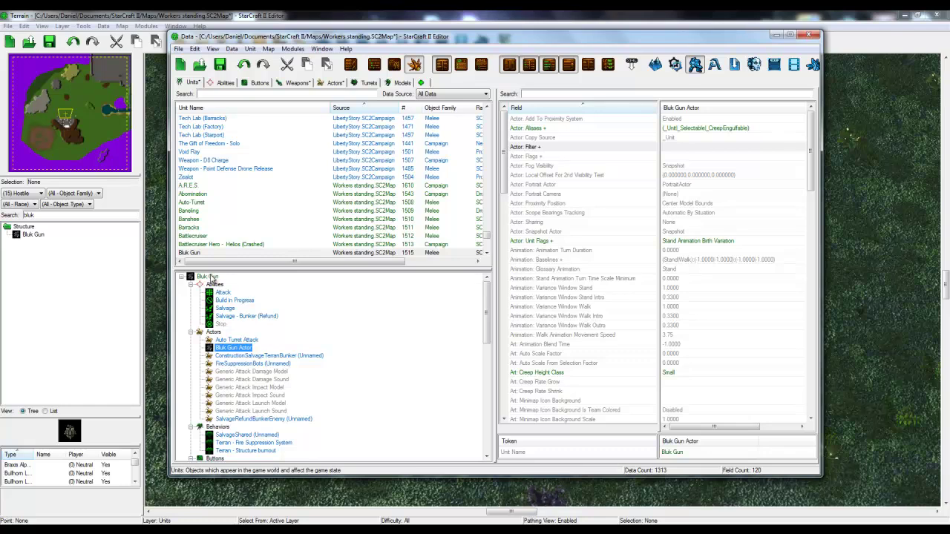
{"action": "left_click", "coordinate": [240, 341]}
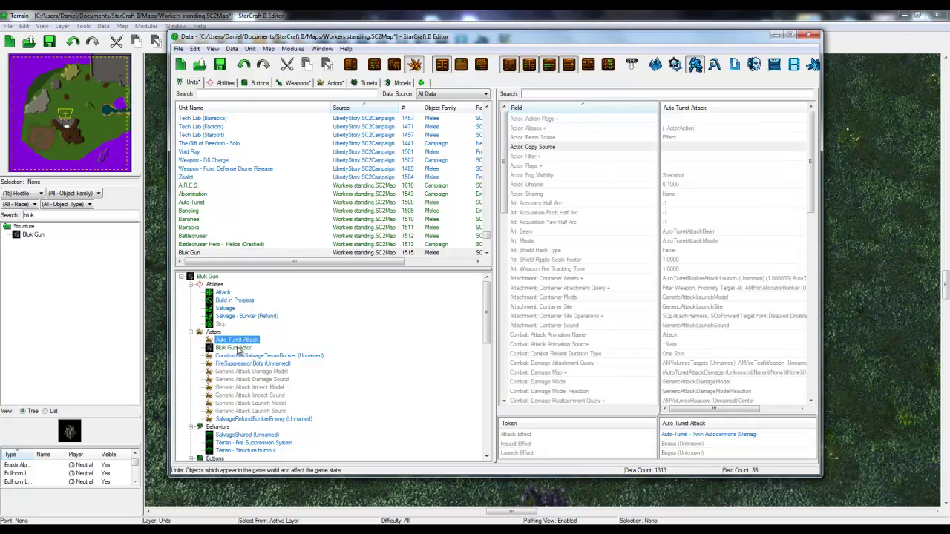
{"action": "left_click", "coordinate": [238, 348]}
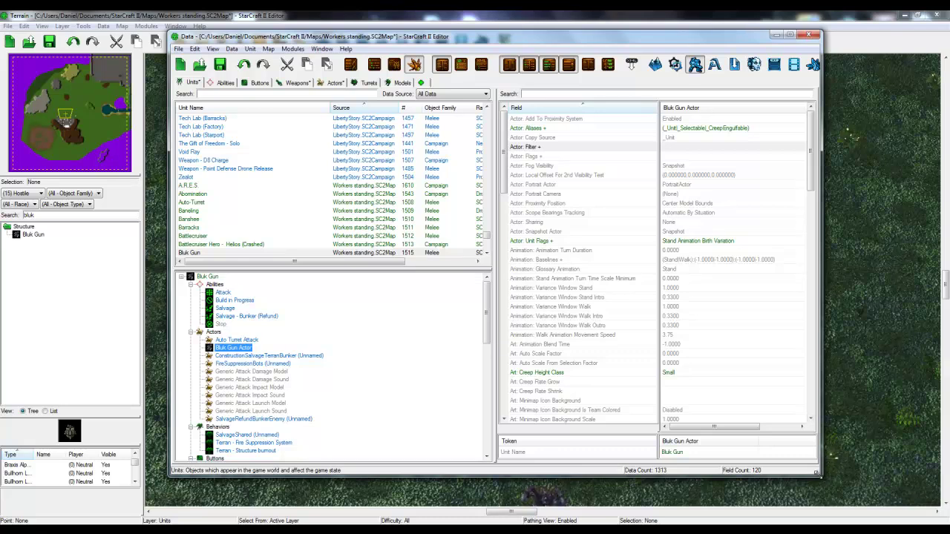
Enlarge the Data editor window and filter the Bluk Gun Actor's fields by "model".
{"action": "left_click_drag", "start_coordinate": [820, 475], "coordinate": [879, 485]}
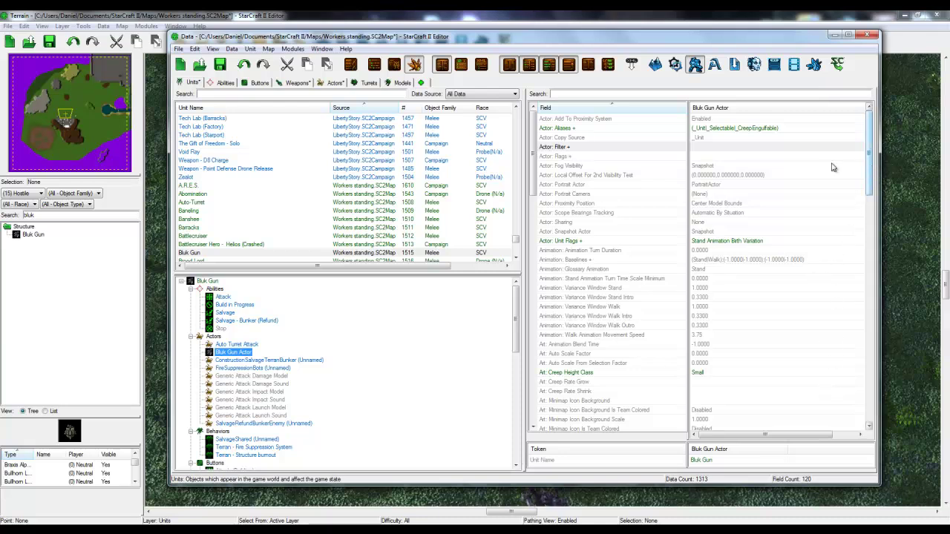
{"action": "left_click", "coordinate": [596, 95]}
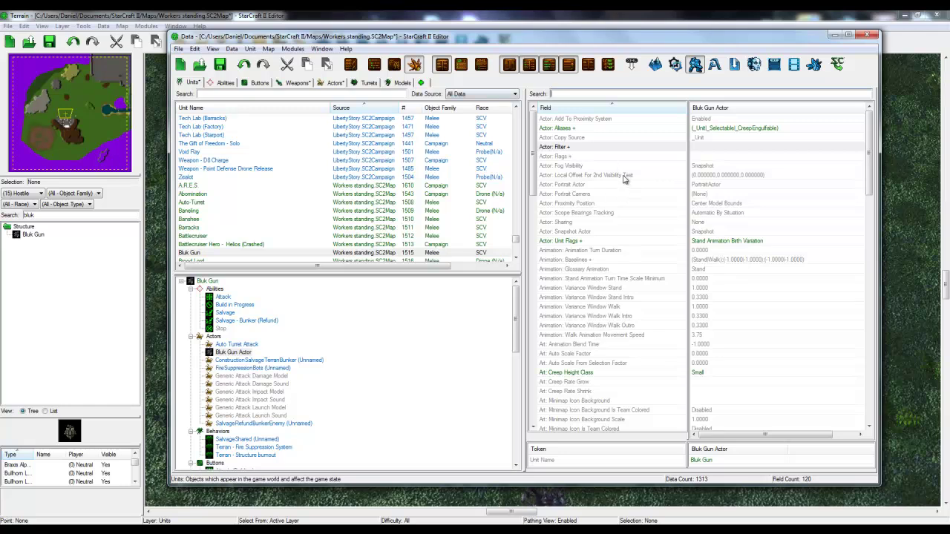
{"action": "left_click_drag", "start_coordinate": [873, 178], "coordinate": [848, 143]}
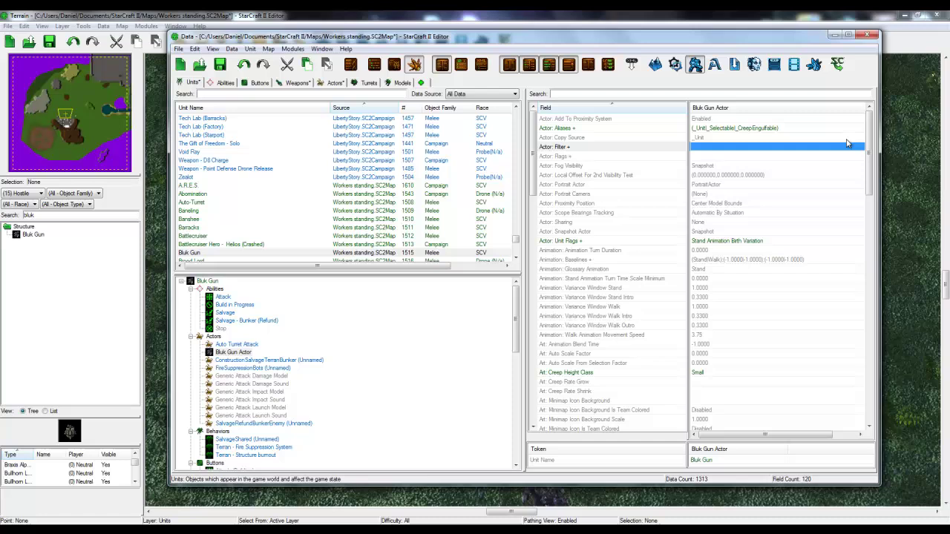
{"action": "left_click", "coordinate": [587, 95]}
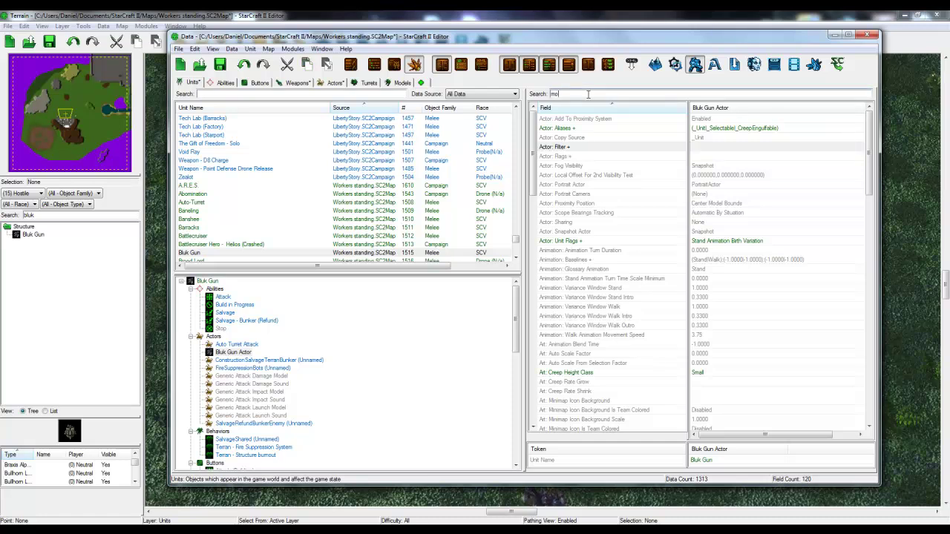
{"action": "type", "text": "model"}
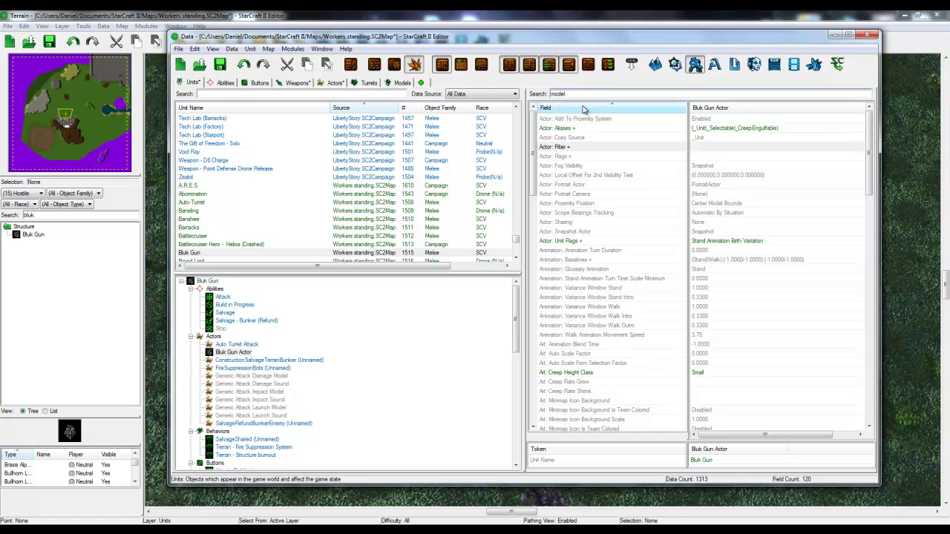
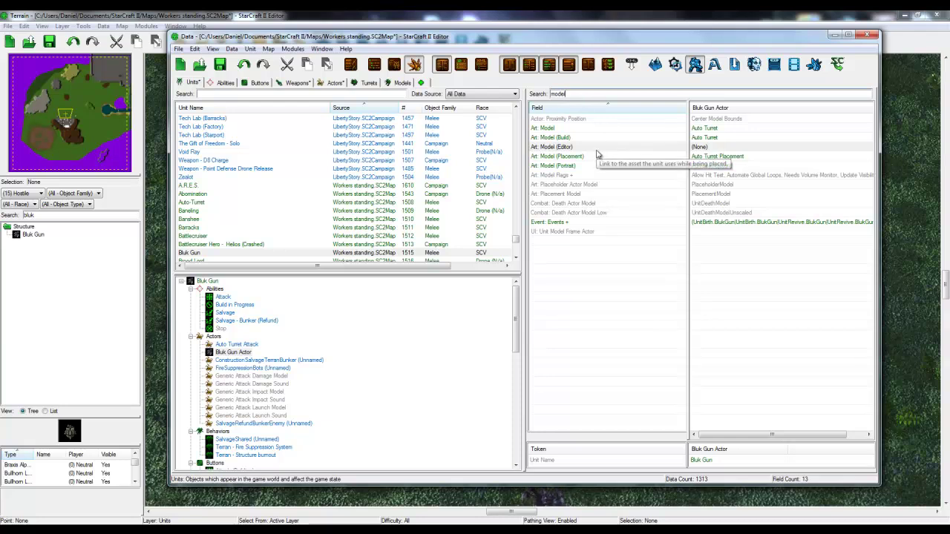
Set the Bluk Gun Actor's Art: Model to Ball 1x1 and save the map.
{"action": "left_click", "coordinate": [621, 128]}
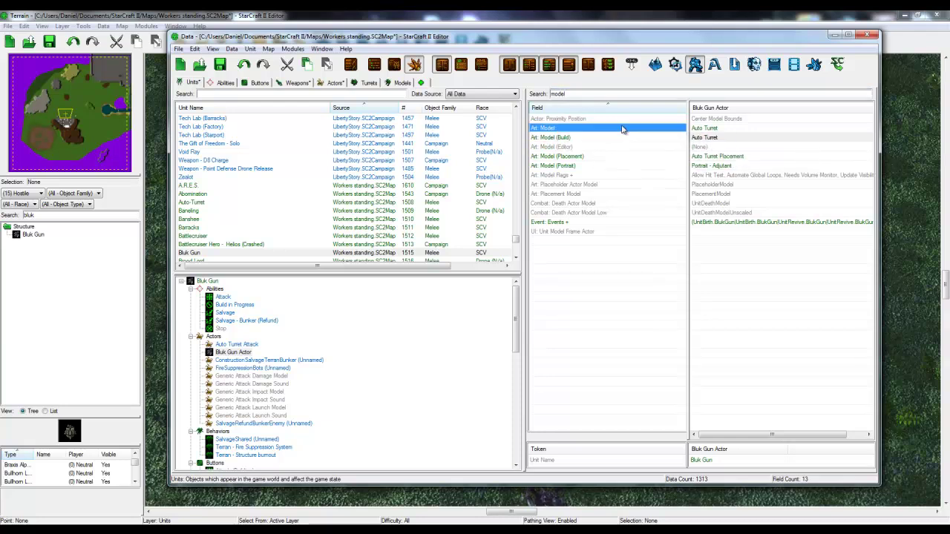
{"action": "left_click", "coordinate": [705, 128]}
{"action": "right_click", "coordinate": [703, 129]}
{"action": "left_click", "coordinate": [712, 134]}
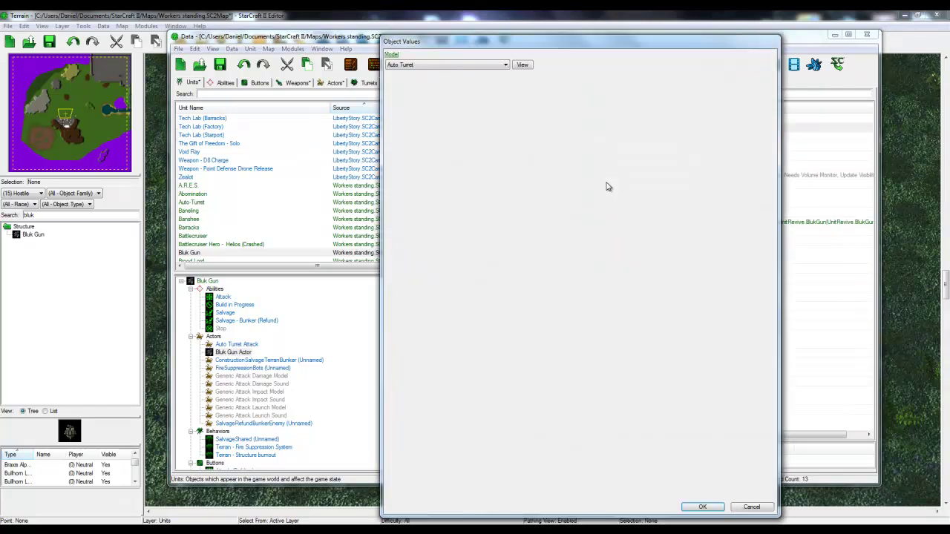
{"action": "left_click", "coordinate": [505, 66]}
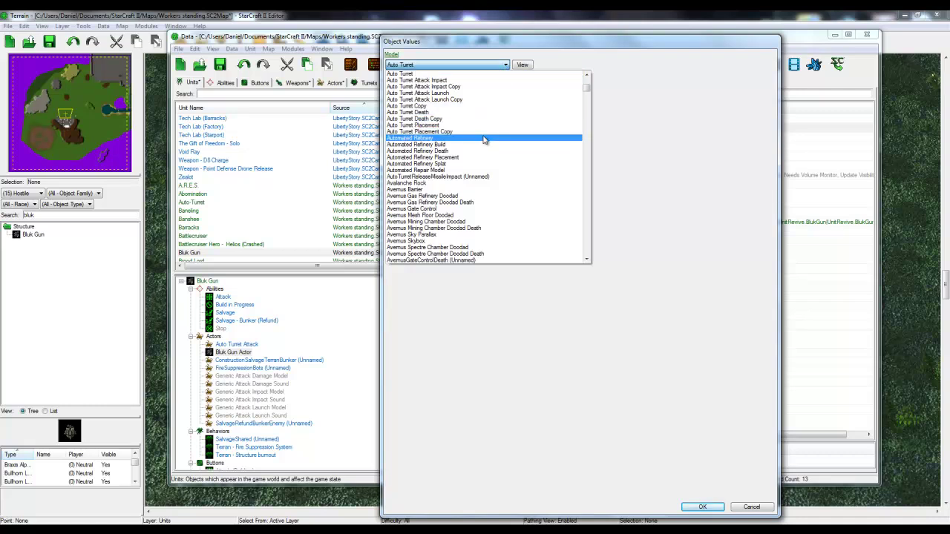
{"action": "scroll", "coordinate": [467, 200], "scroll_direction": "down", "scroll_amount": 4}
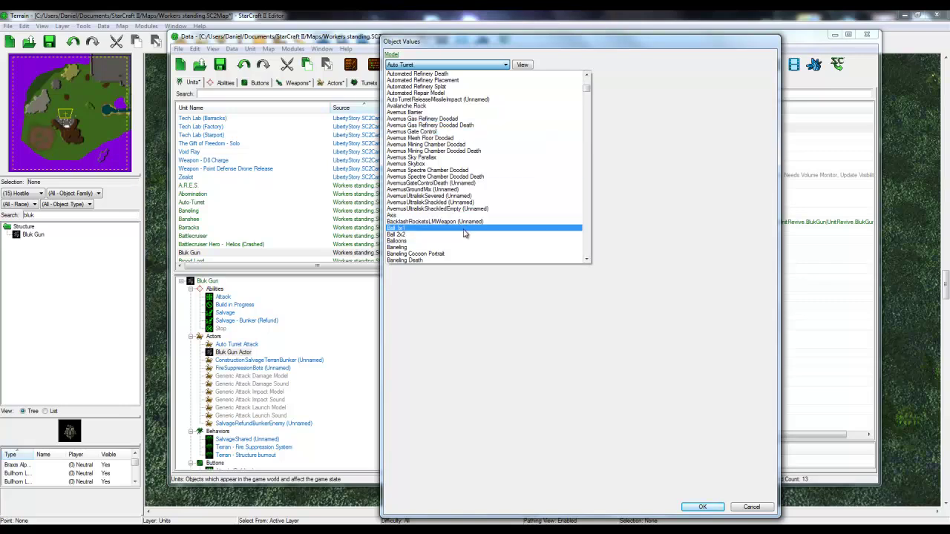
{"action": "left_click", "coordinate": [465, 229]}
{"action": "left_click", "coordinate": [702, 508]}
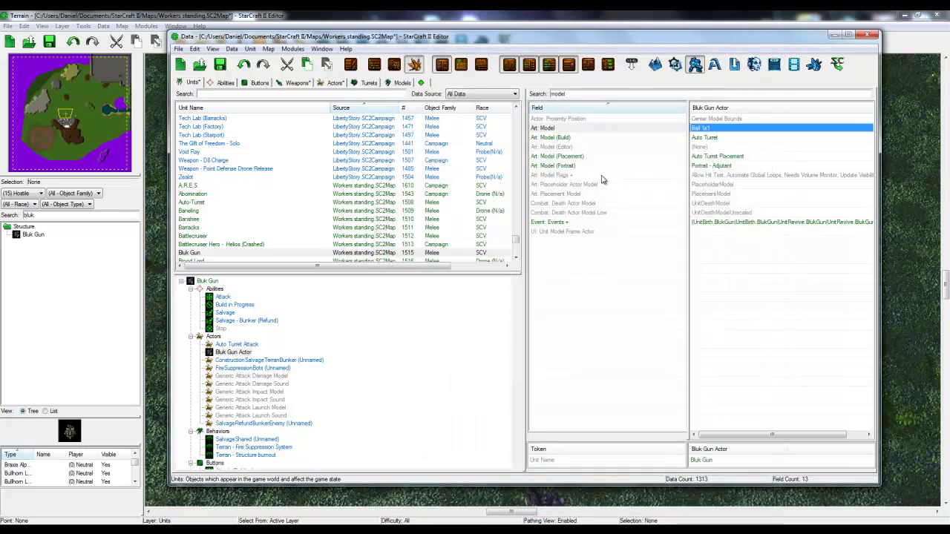
{"action": "left_click", "coordinate": [222, 67]}
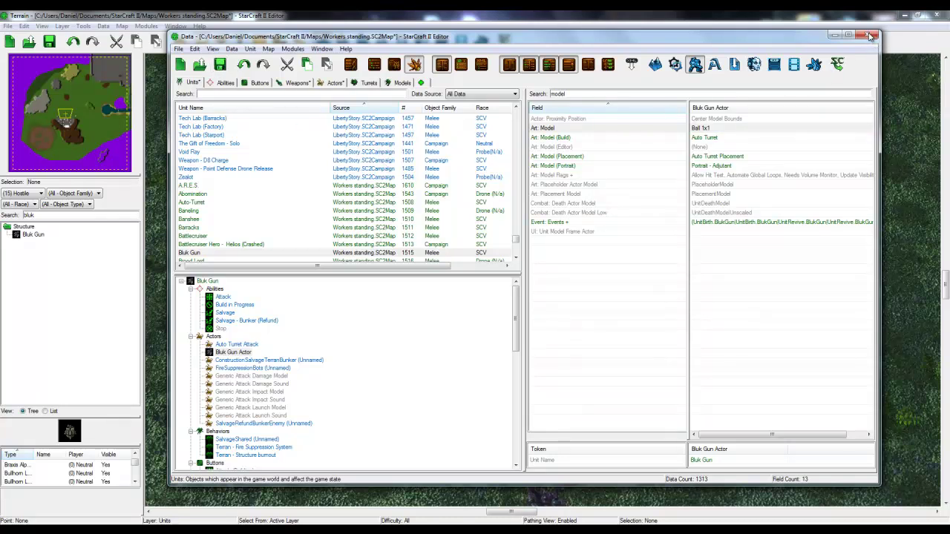
Close the Data editor and place a Bluk Gun owned by Player 1 on the pavement between the buildings.
{"action": "left_click", "coordinate": [871, 35]}
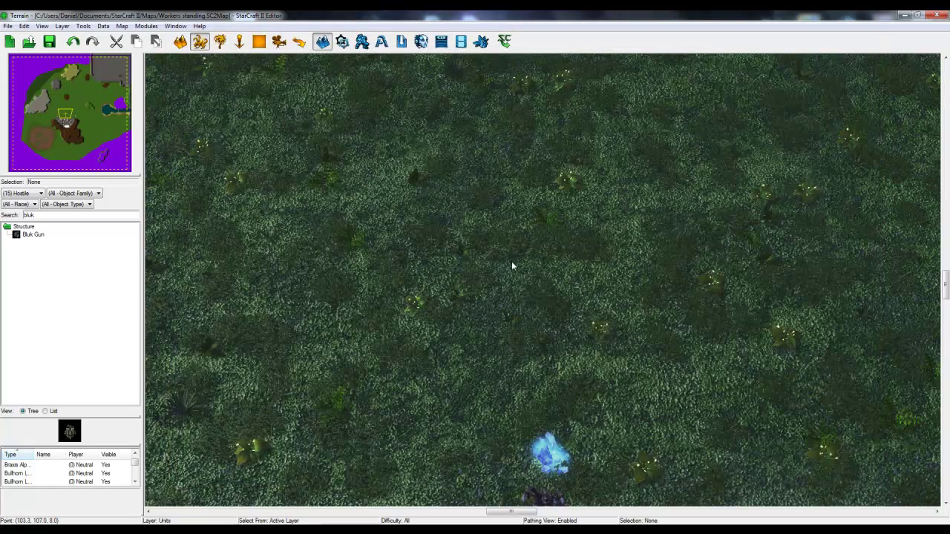
{"action": "right_click_drag", "start_coordinate": [512, 266], "coordinate": [569, 222]}
{"action": "left_click", "coordinate": [25, 235]}
{"action": "mouse_move", "coordinate": [464, 284]}
{"action": "right_mouse_down"}
{"action": "mouse_move", "coordinate": [467, 187]}
{"action": "mouse_move", "coordinate": [433, 118]}
{"action": "right_mouse_up"}
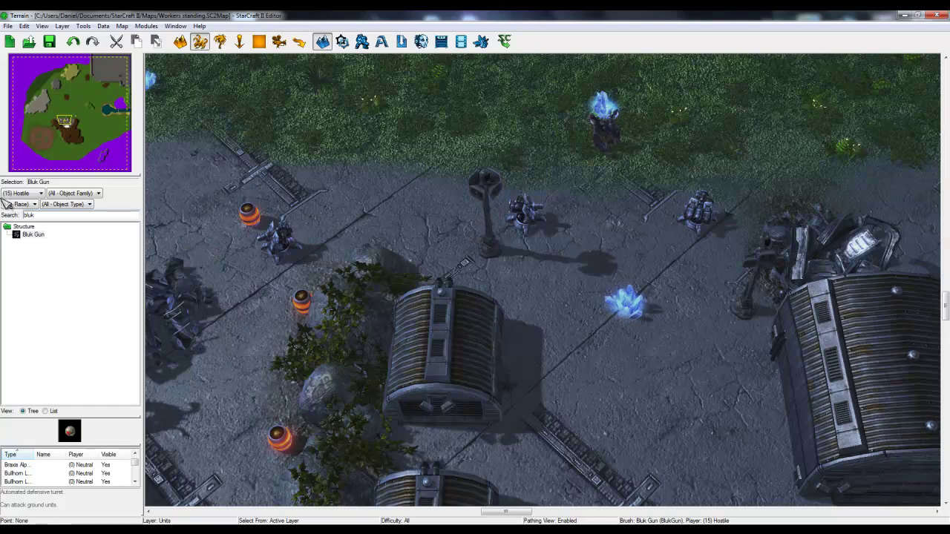
{"action": "left_click", "coordinate": [22, 193]}
{"action": "left_click", "coordinate": [28, 210]}
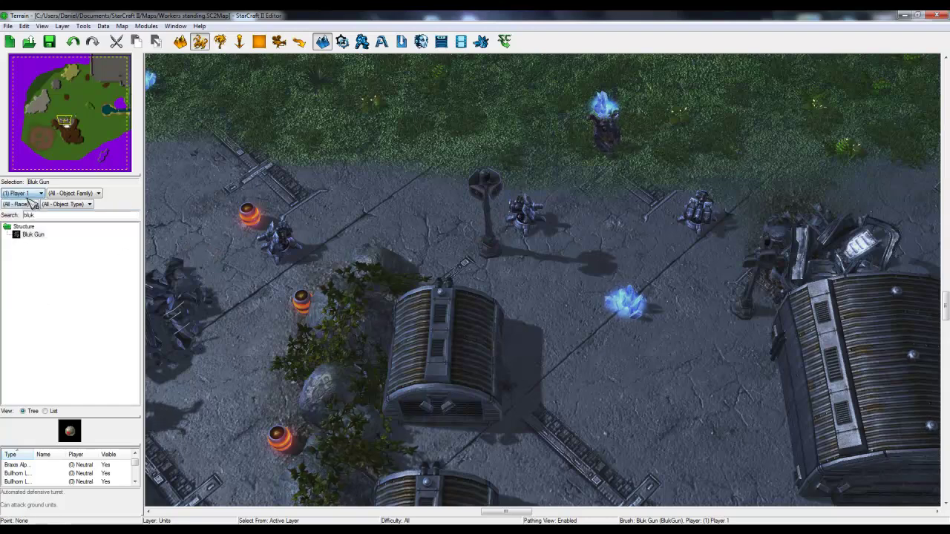
{"action": "right_click_drag", "start_coordinate": [581, 338], "coordinate": [478, 259]}
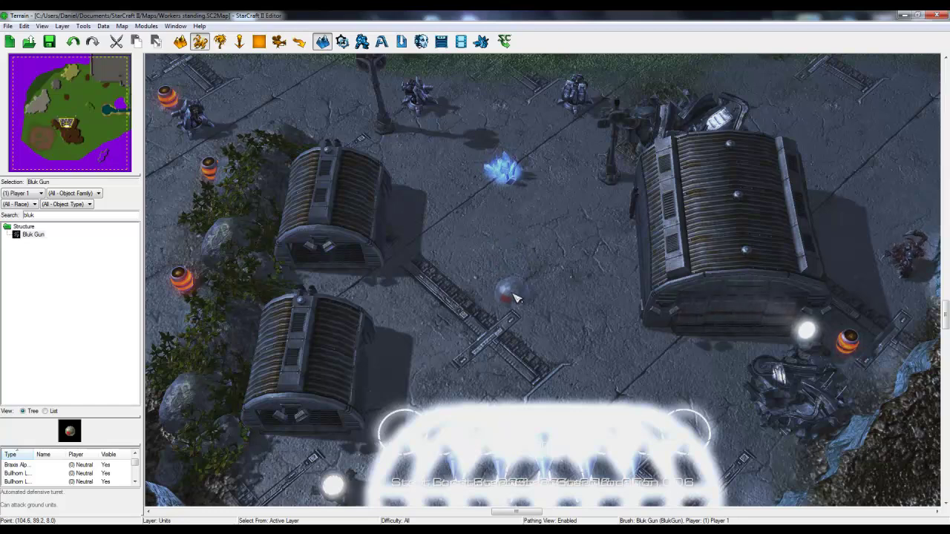
{"action": "left_click", "coordinate": [517, 300]}
{"action": "key", "text": "Escape"}
{"action": "right_click_drag", "start_coordinate": [437, 260], "coordinate": [448, 289]}
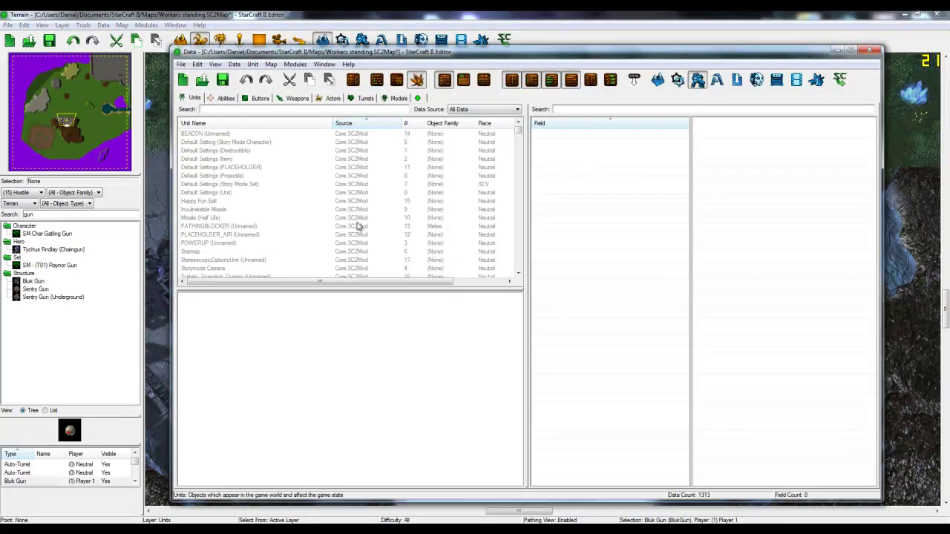
In the Data editor, filter the unit list by "gun" and select the Bluk Gun unit.
{"action": "left_click_drag", "start_coordinate": [317, 54], "coordinate": [392, 419]}
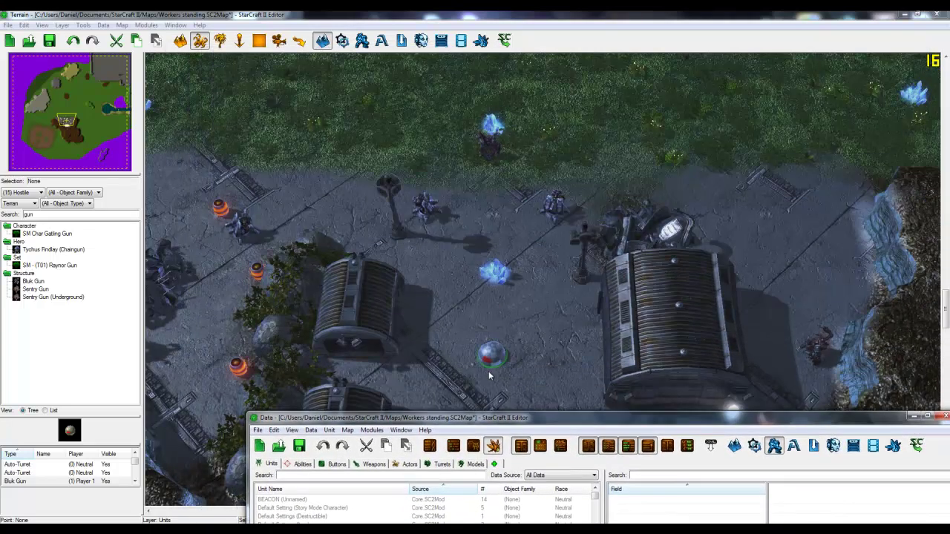
{"action": "left_click_drag", "start_coordinate": [523, 420], "coordinate": [425, 72]}
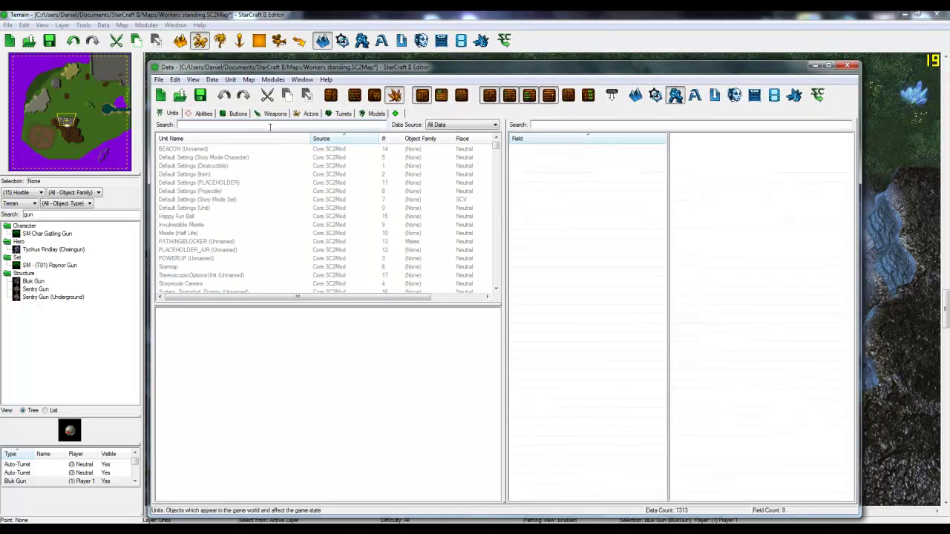
{"action": "left_click", "coordinate": [269, 127]}
{"action": "type", "text": "bulk"}
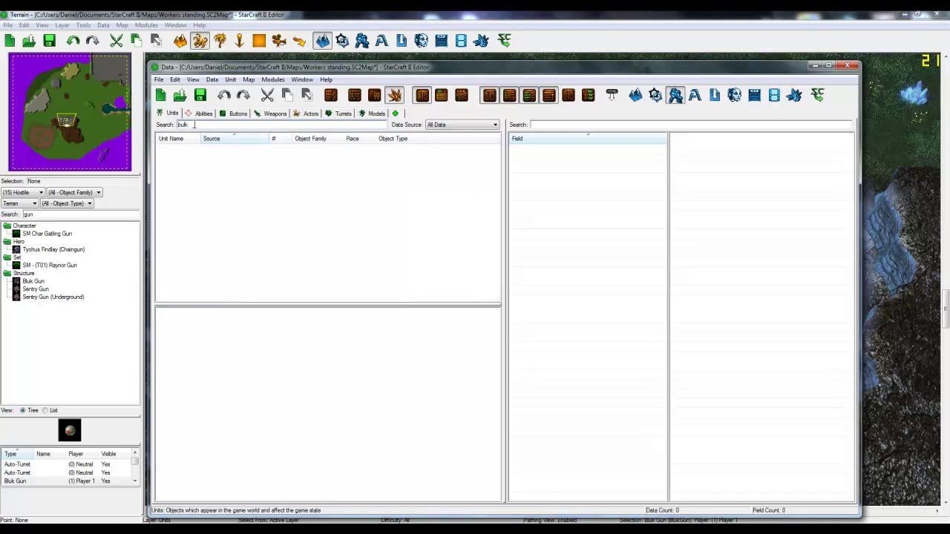
{"action": "double_click", "coordinate": [193, 124]}
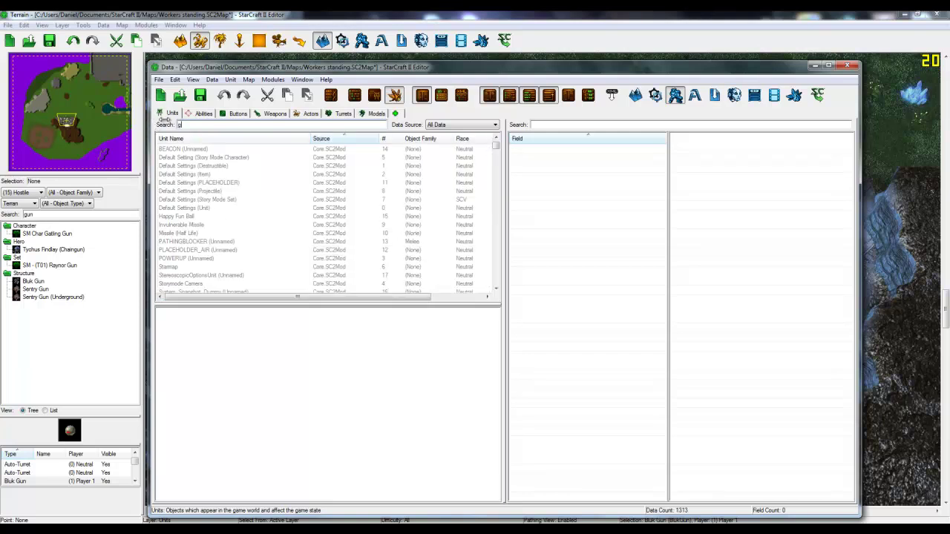
{"action": "type", "text": "gun"}
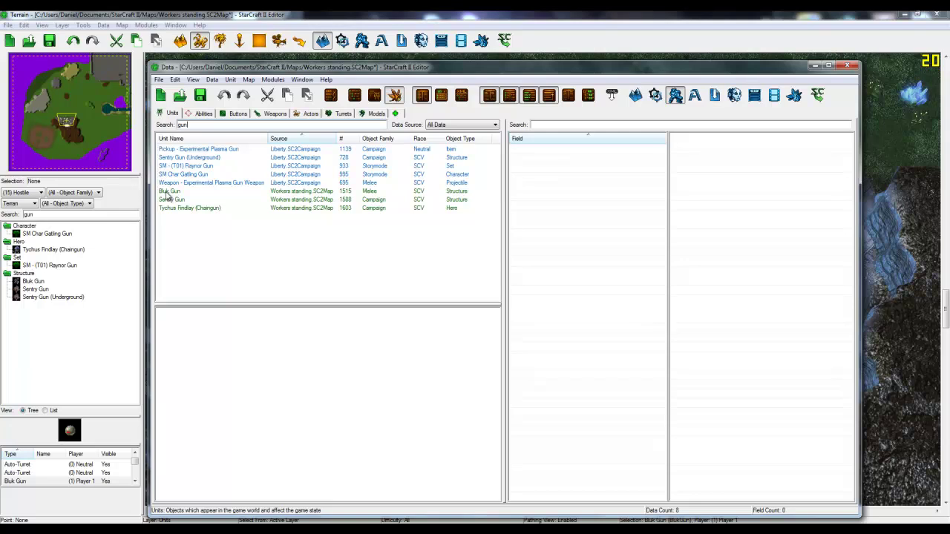
{"action": "left_click", "coordinate": [169, 192]}
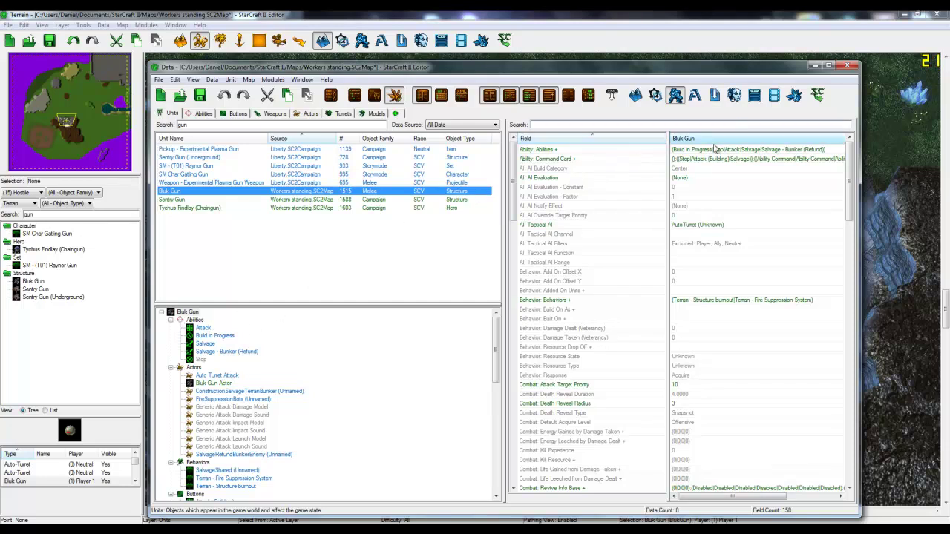
Filter the selected unit's fields by "name" and rename the unit to Bulk Gun.
{"action": "left_click", "coordinate": [567, 125]}
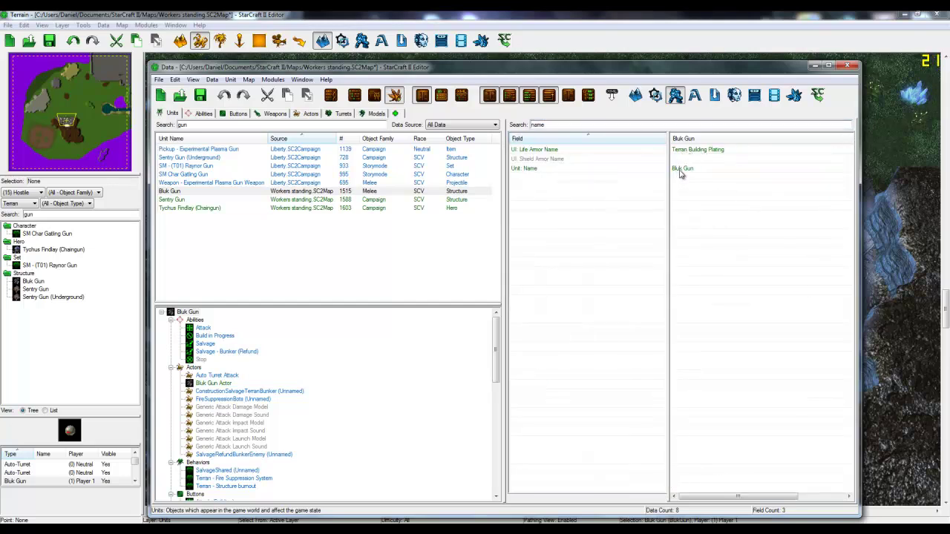
{"action": "left_click", "coordinate": [681, 170]}
{"action": "right_click", "coordinate": [681, 171]}
{"action": "left_click", "coordinate": [694, 175]}
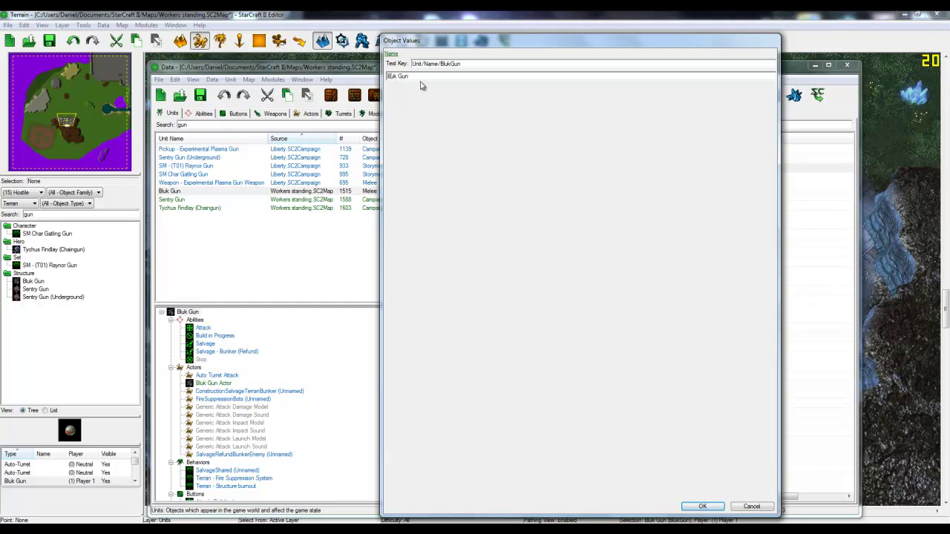
{"action": "left_click", "coordinate": [709, 508]}
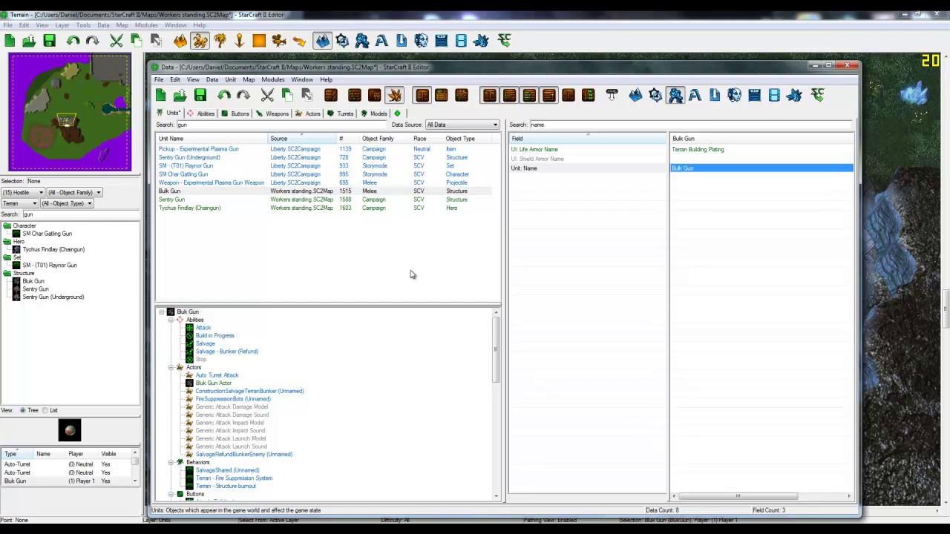
{"action": "double_click", "coordinate": [546, 124]}
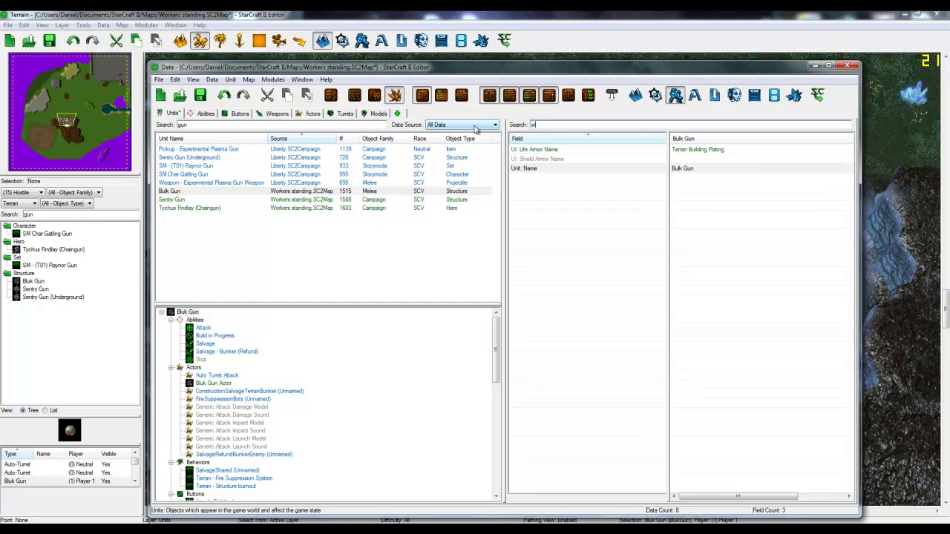
{"action": "type", "text": "weapon"}
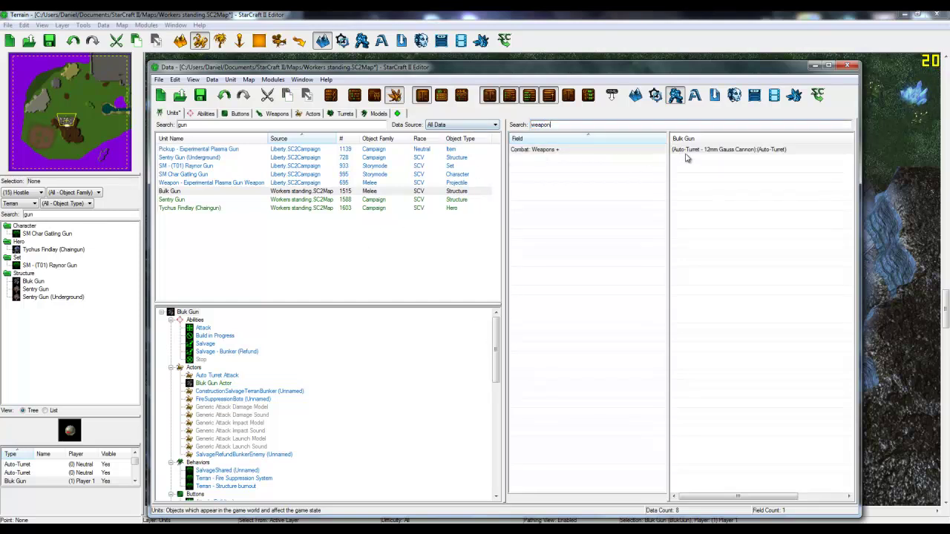
{"action": "double_click", "coordinate": [694, 149]}
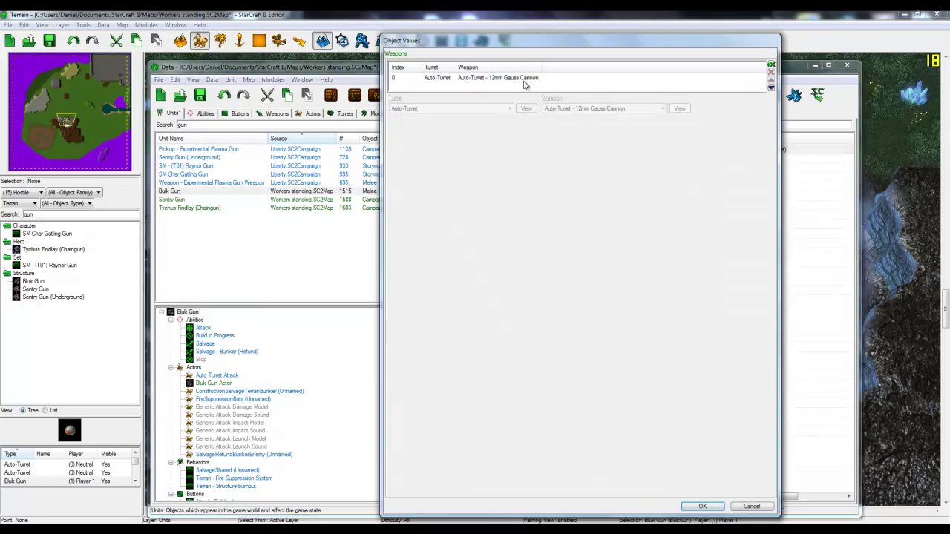
{"action": "left_click", "coordinate": [524, 81]}
{"action": "left_click", "coordinate": [586, 108]}
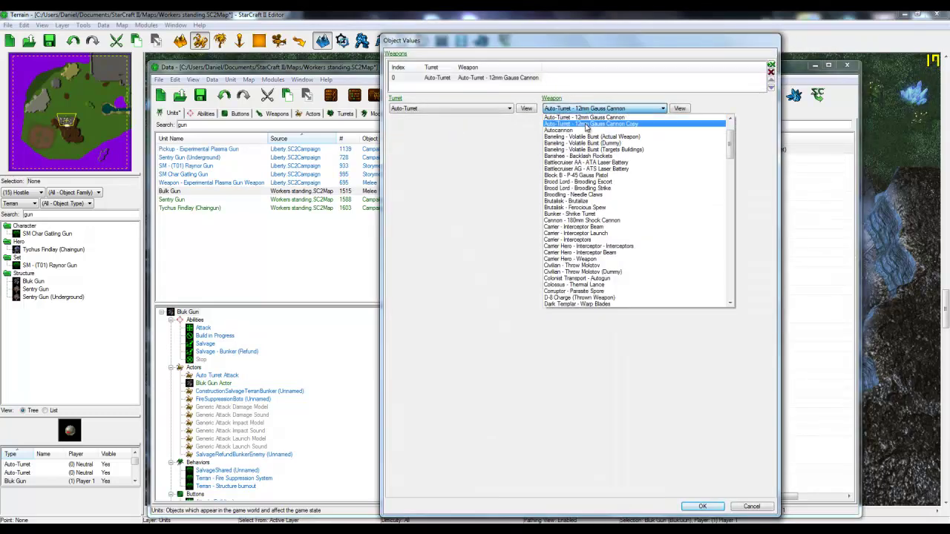
{"action": "key", "text": "b"}
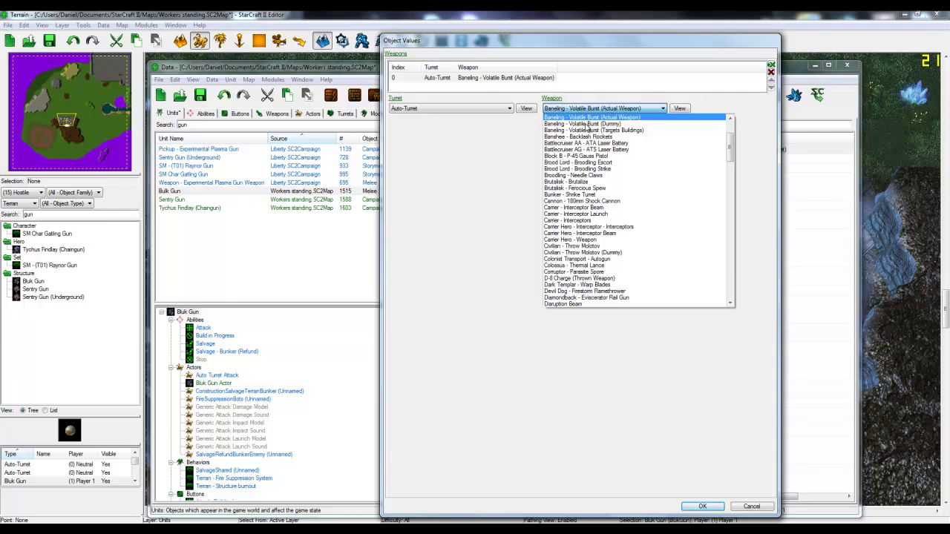
{"action": "key", "text": "b"}
{"action": "key", "text": "b"}
{"action": "key", "text": "b"}
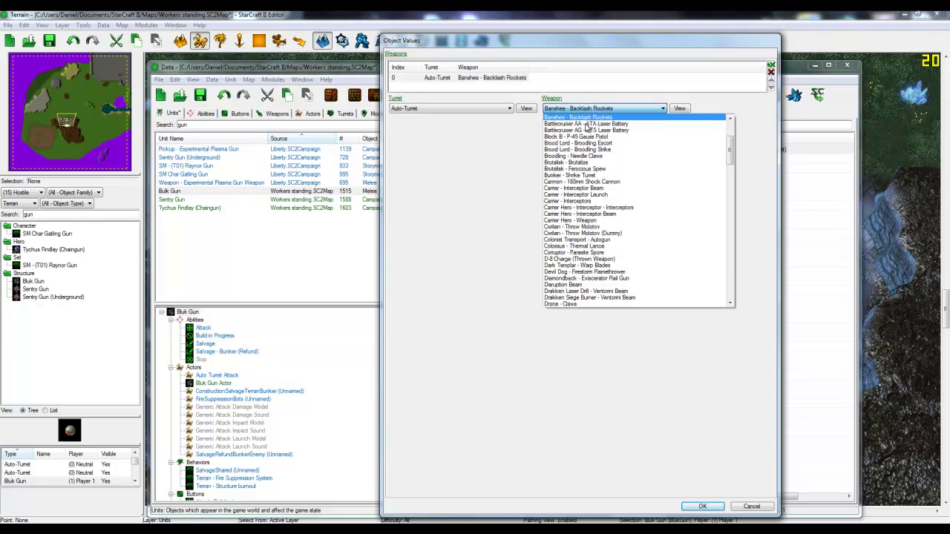
{"action": "key", "text": "b"}
{"action": "key", "text": "b"}
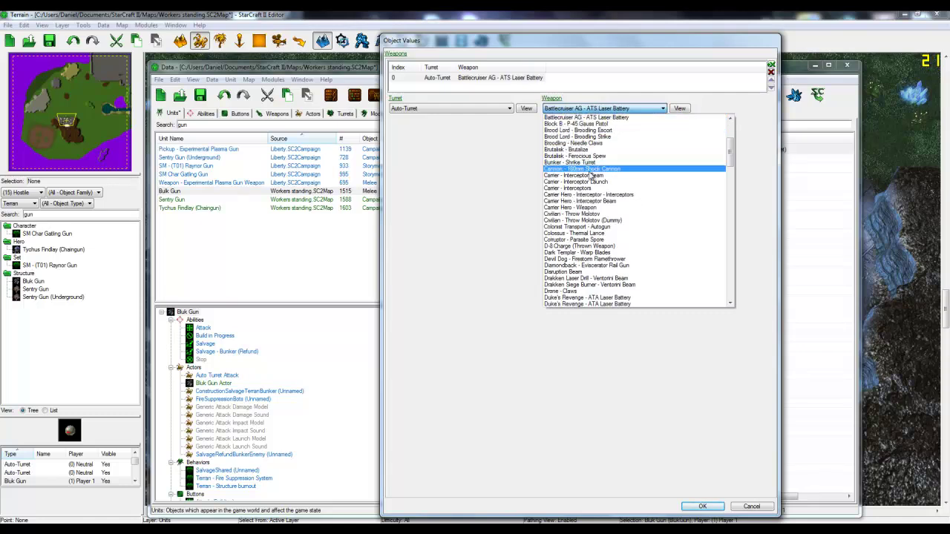
{"action": "left_click_drag", "start_coordinate": [730, 152], "coordinate": [730, 132]}
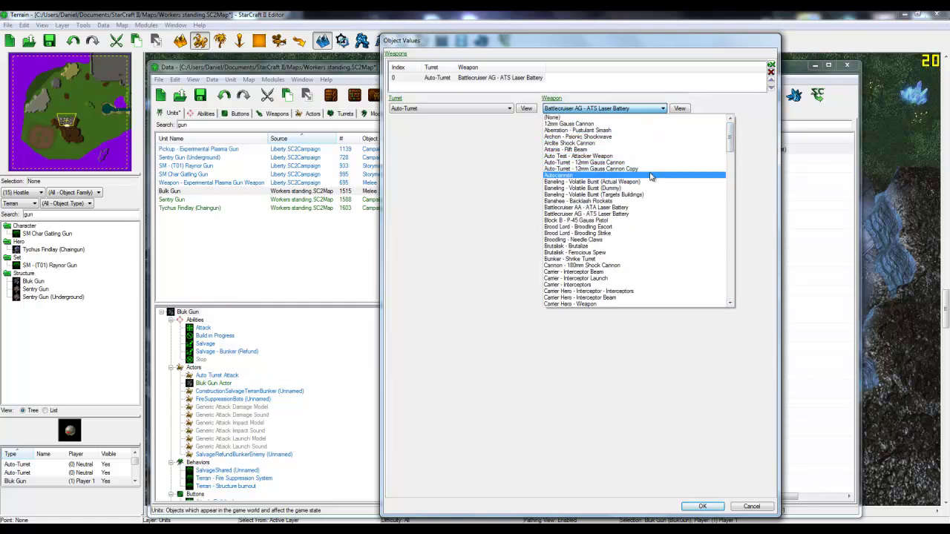
{"action": "key", "text": "Down"}
{"action": "key", "text": "Down"}
{"action": "key", "text": "Down"}
{"action": "key", "text": "Down"}
{"action": "key", "text": "Down"}
{"action": "key", "text": "Down"}
{"action": "key", "text": "Down"}
{"action": "key", "text": "Down"}
{"action": "key", "text": "Down"}
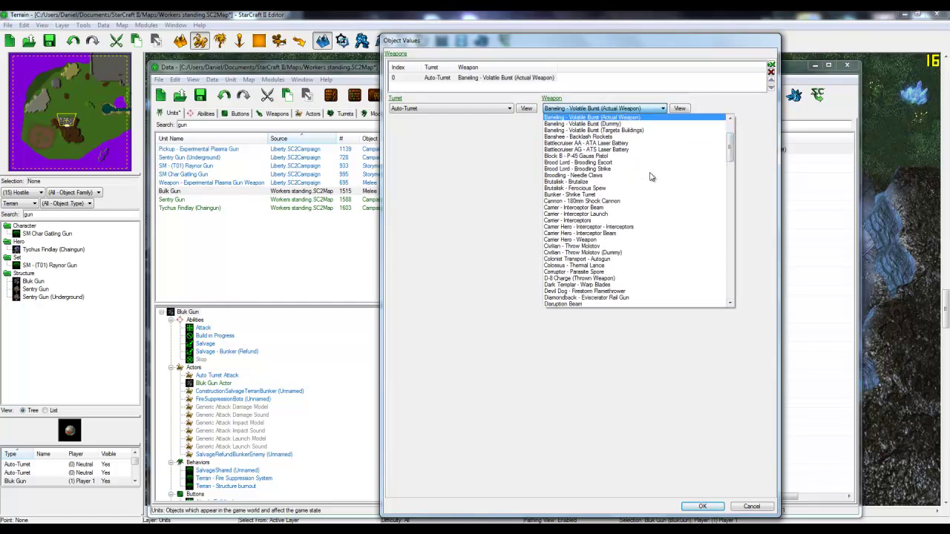
{"action": "key", "text": "Up"}
{"action": "key", "text": "Up"}
{"action": "key", "text": "Up"}
{"action": "key", "text": "Up"}
{"action": "key", "text": "Up"}
{"action": "key", "text": "Up"}
{"action": "key", "text": "Up"}
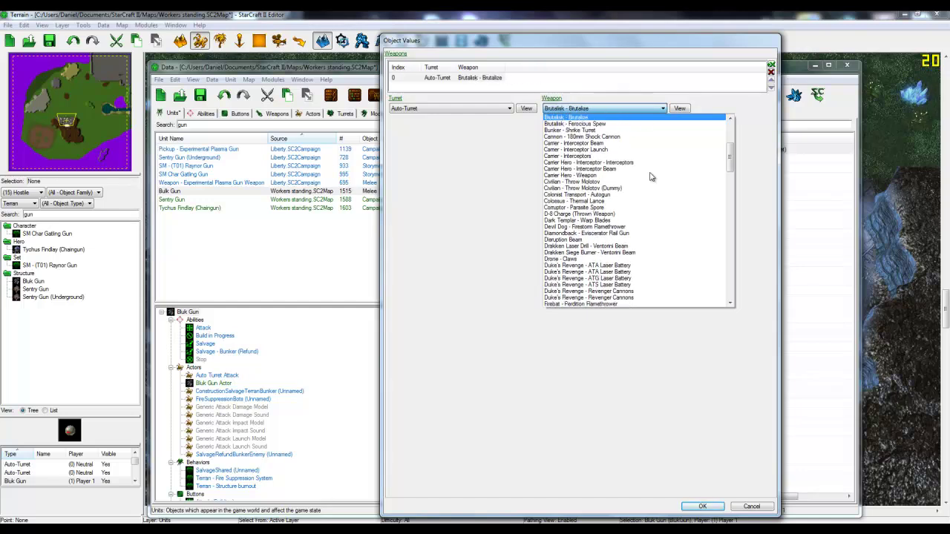
{"action": "key", "text": "Down"}
{"action": "key", "text": "Down"}
{"action": "key", "text": "Down"}
{"action": "key", "text": "Down"}
{"action": "key", "text": "Down"}
{"action": "key", "text": "Down"}
{"action": "key", "text": "Down"}
{"action": "key", "text": "Down"}
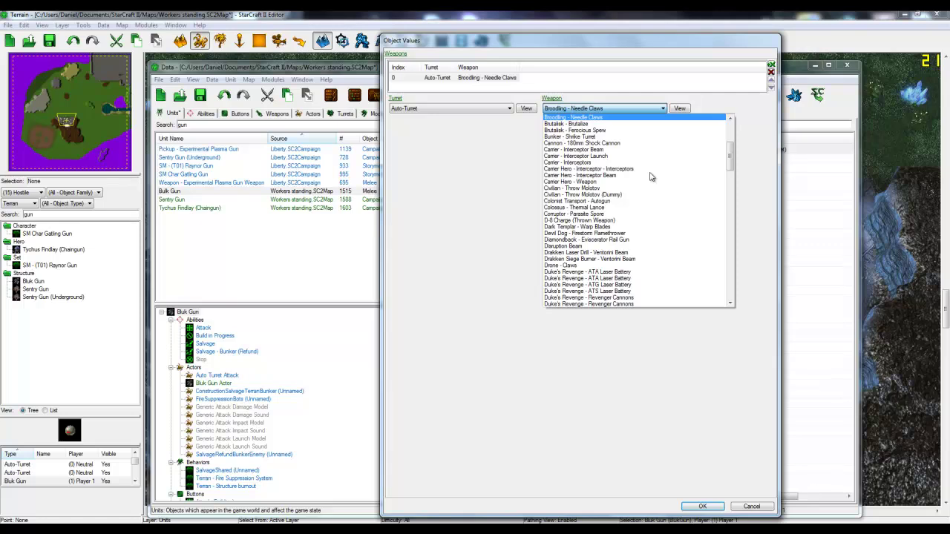
{"action": "key", "text": "k"}
{"action": "key", "text": "g"}
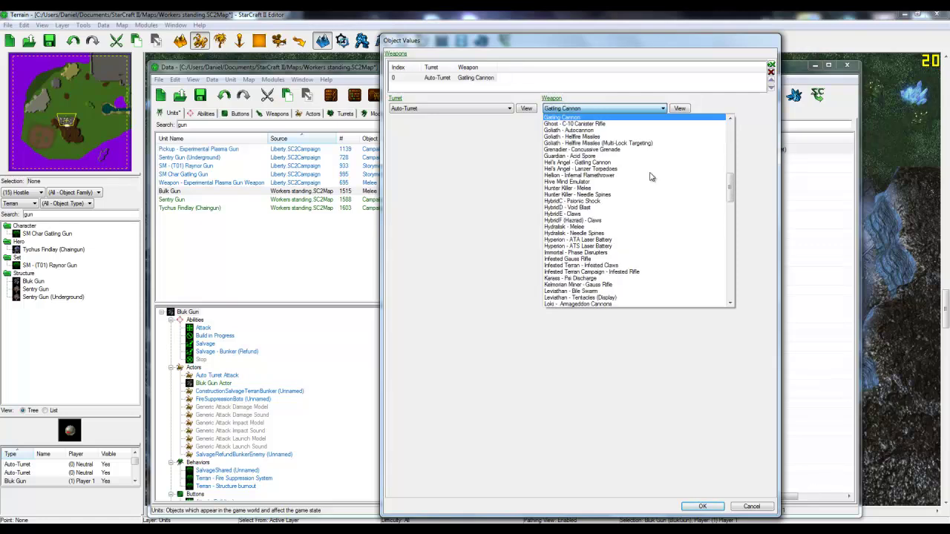
{"action": "left_click", "coordinate": [594, 189]}
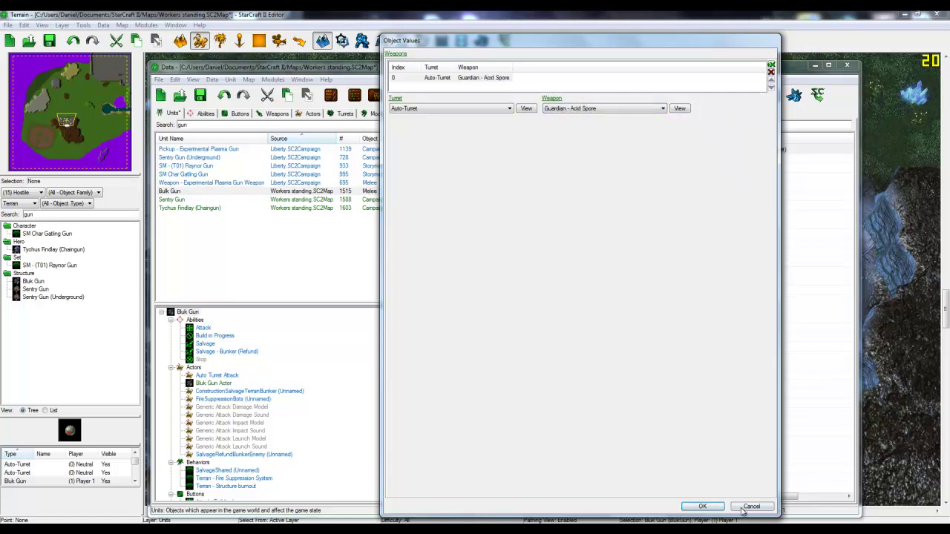
{"action": "left_click", "coordinate": [743, 509]}
In the weapon data, select Weapon Bluk Gun and filter its fields by "name" to check the weapon's name.
{"action": "left_click", "coordinate": [264, 115]}
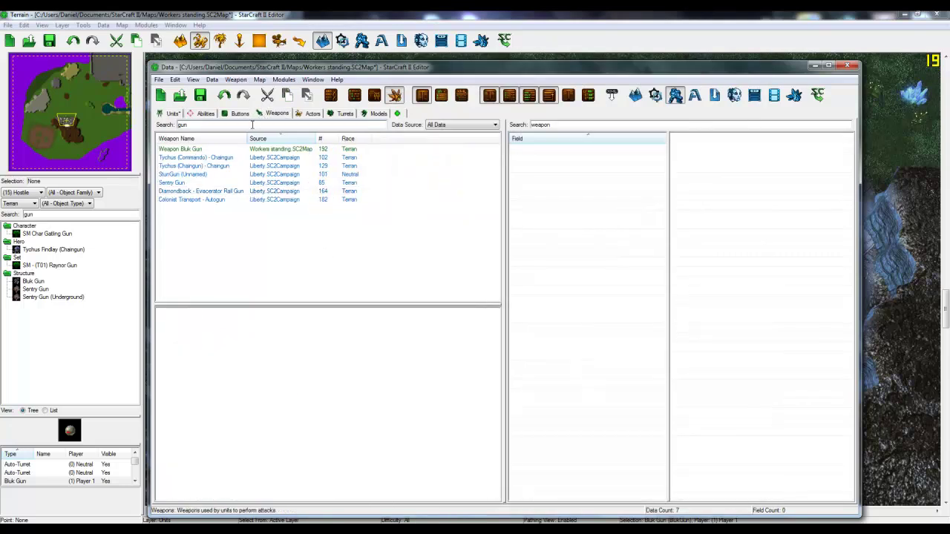
{"action": "left_click", "coordinate": [196, 149]}
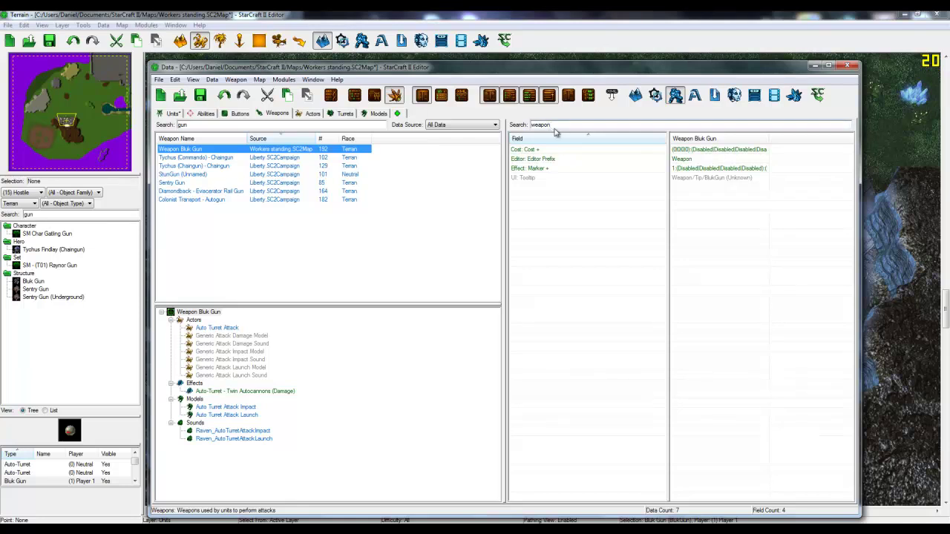
{"action": "double_click", "coordinate": [553, 127]}
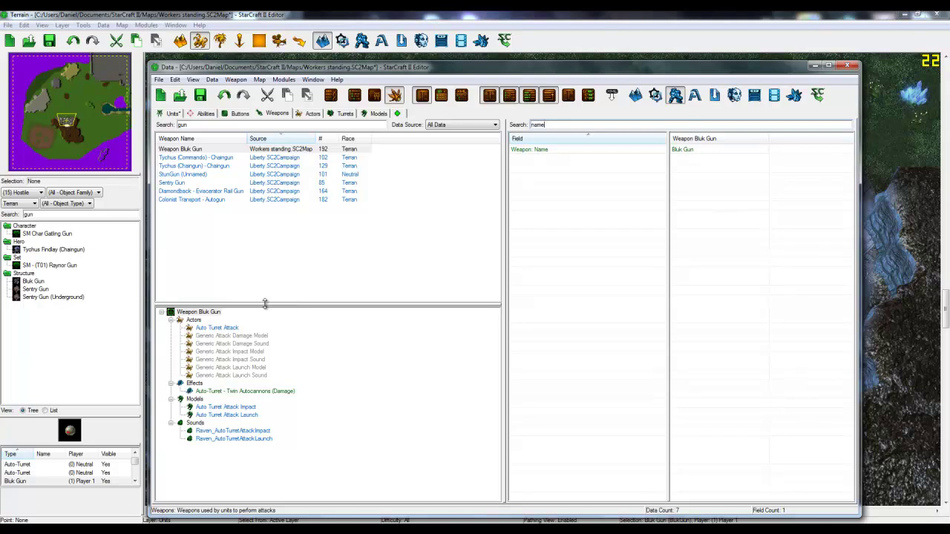
Return to the unit data, select the Bulk Gun unit and filter its fields by "weapon".
{"action": "left_click", "coordinate": [175, 114]}
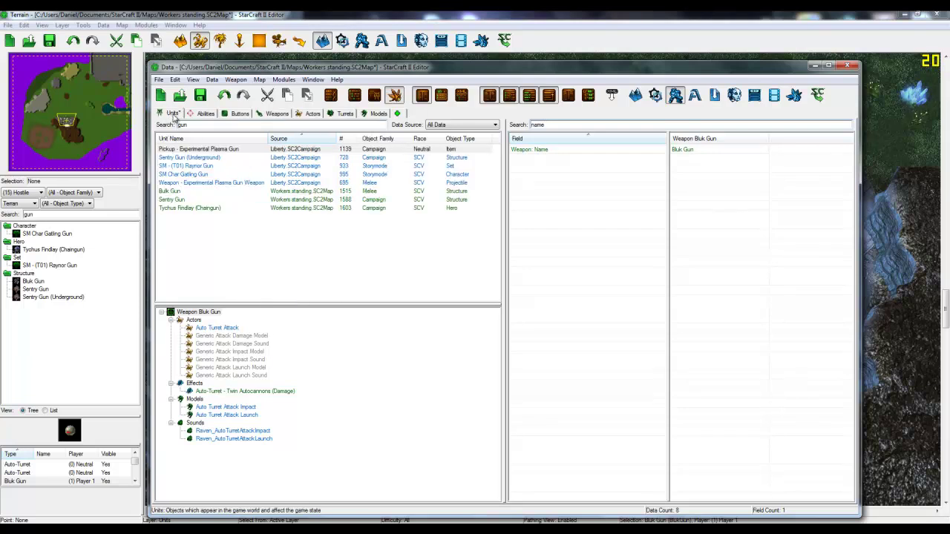
{"action": "left_click", "coordinate": [178, 192]}
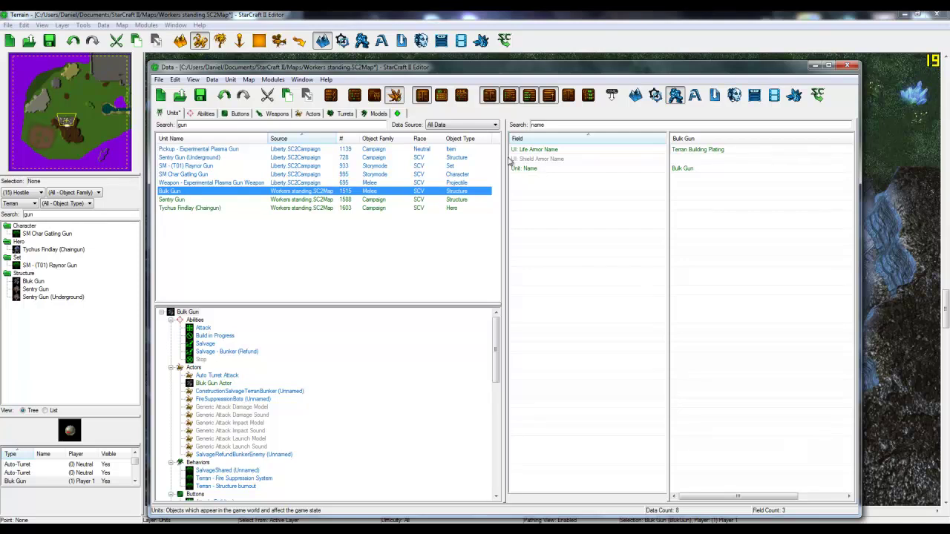
{"action": "left_click_drag", "start_coordinate": [553, 125], "coordinate": [494, 126]}
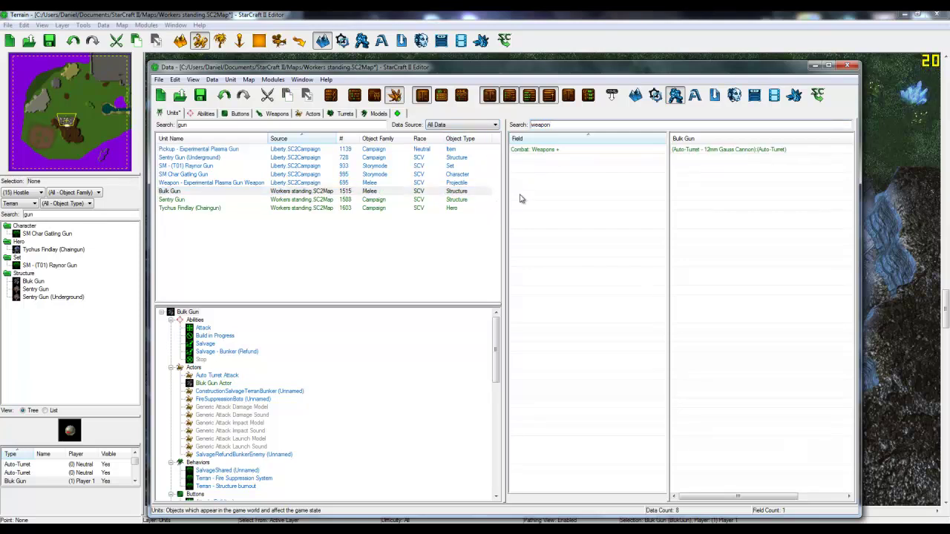
Edit the Bulk Gun's Combat: Weapons field and set the weapon of the Auto-Turret entry to Weapon Bluk Gun.
{"action": "left_click", "coordinate": [564, 153]}
{"action": "left_click", "coordinate": [705, 152]}
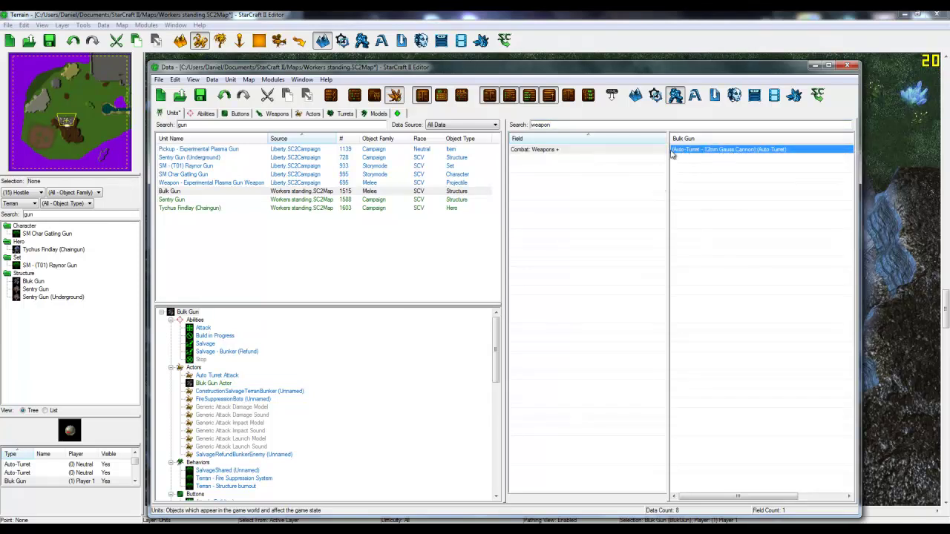
{"action": "left_click", "coordinate": [663, 152]}
{"action": "left_click", "coordinate": [687, 156]}
{"action": "right_click", "coordinate": [687, 148]}
{"action": "left_click", "coordinate": [683, 149]}
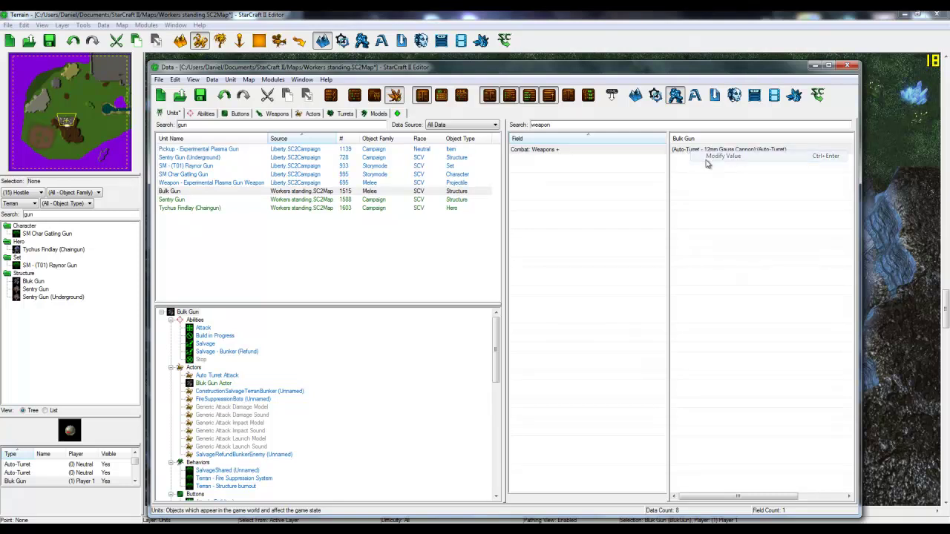
{"action": "left_click", "coordinate": [664, 151]}
{"action": "left_click", "coordinate": [696, 152]}
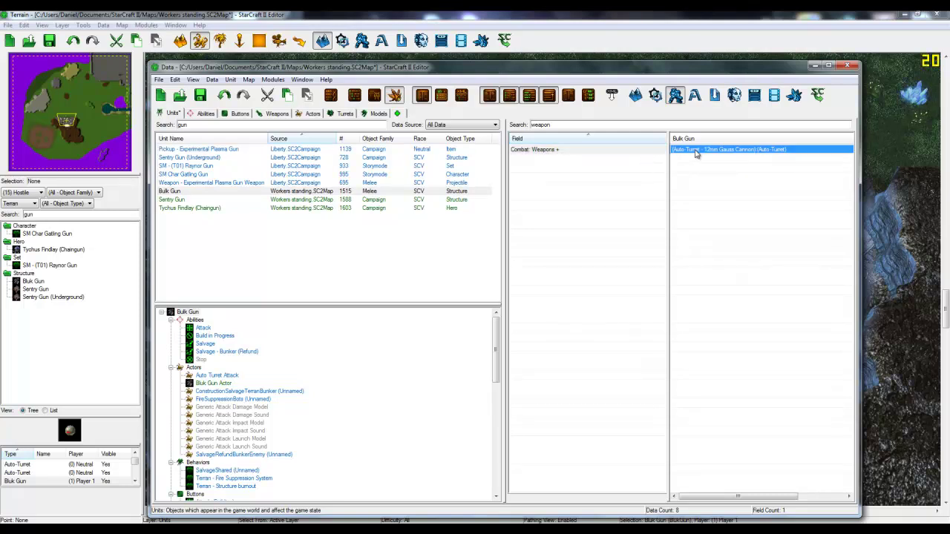
{"action": "right_click", "coordinate": [675, 150]}
{"action": "left_click", "coordinate": [702, 155]}
{"action": "left_click", "coordinate": [486, 79]}
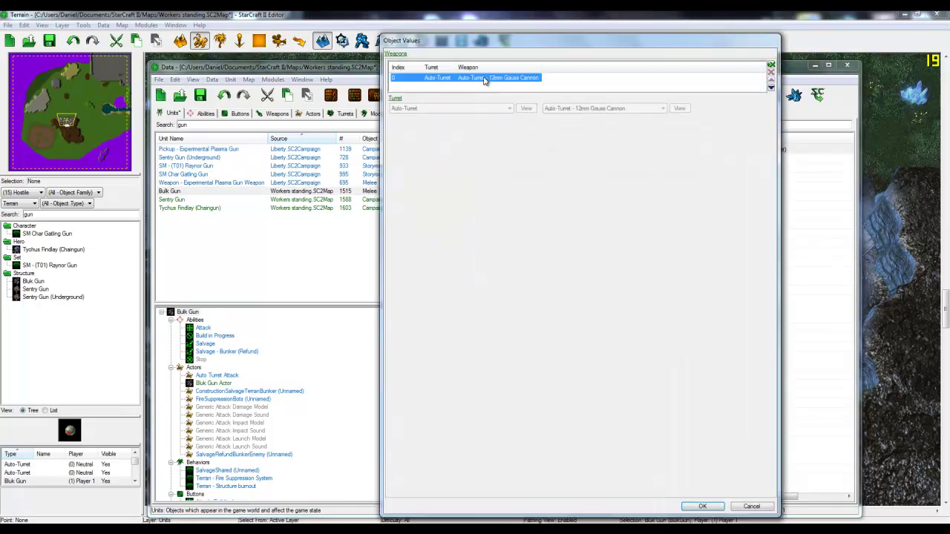
{"action": "left_click", "coordinate": [584, 109]}
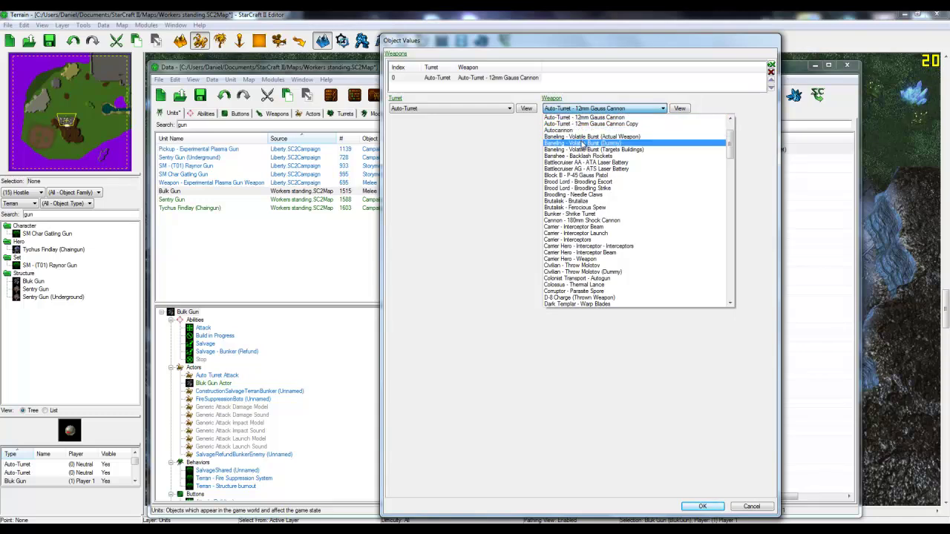
{"action": "left_click_drag", "start_coordinate": [730, 144], "coordinate": [742, 298]}
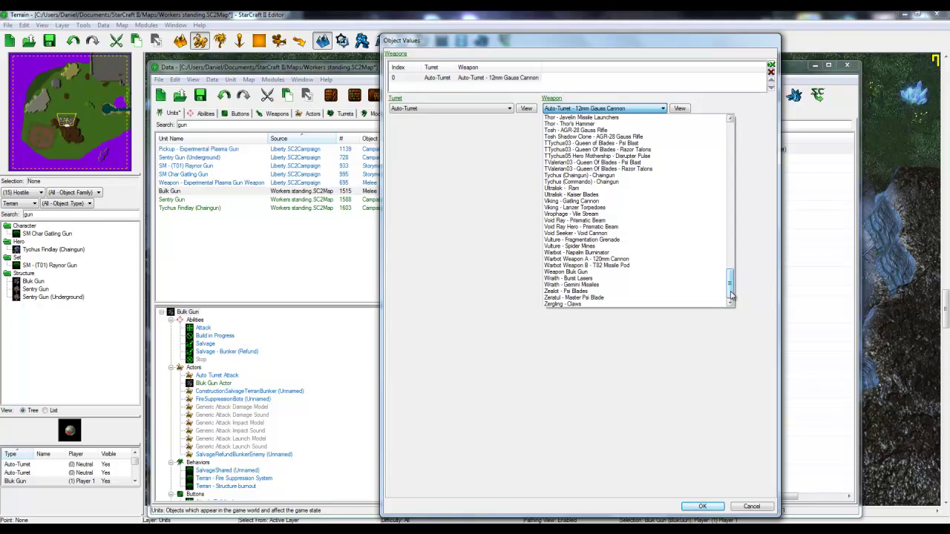
{"action": "left_click", "coordinate": [593, 272]}
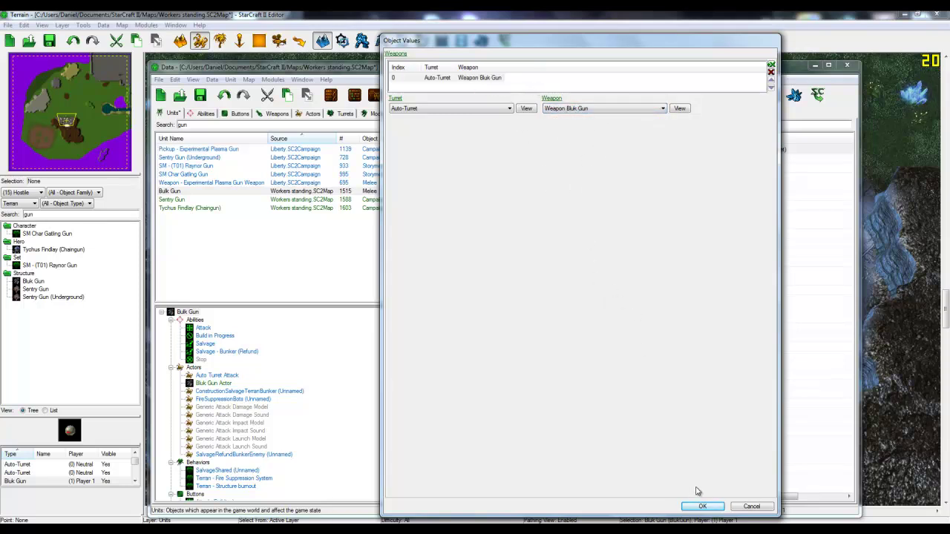
{"action": "left_click", "coordinate": [702, 506]}
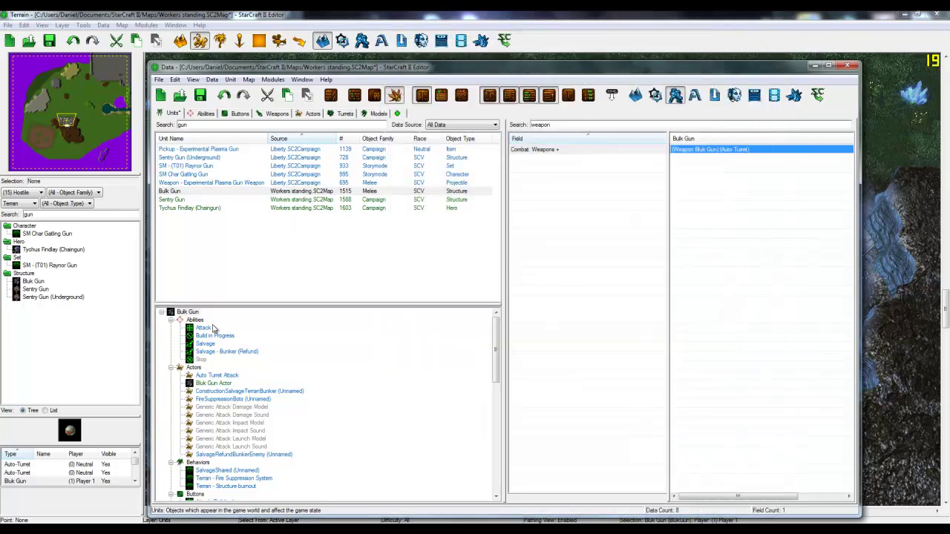
Filter the Bulk Gun's fields by "life" and set Stats: Life Starting Amount to 250.
{"action": "left_click_drag", "start_coordinate": [557, 124], "coordinate": [504, 124]}
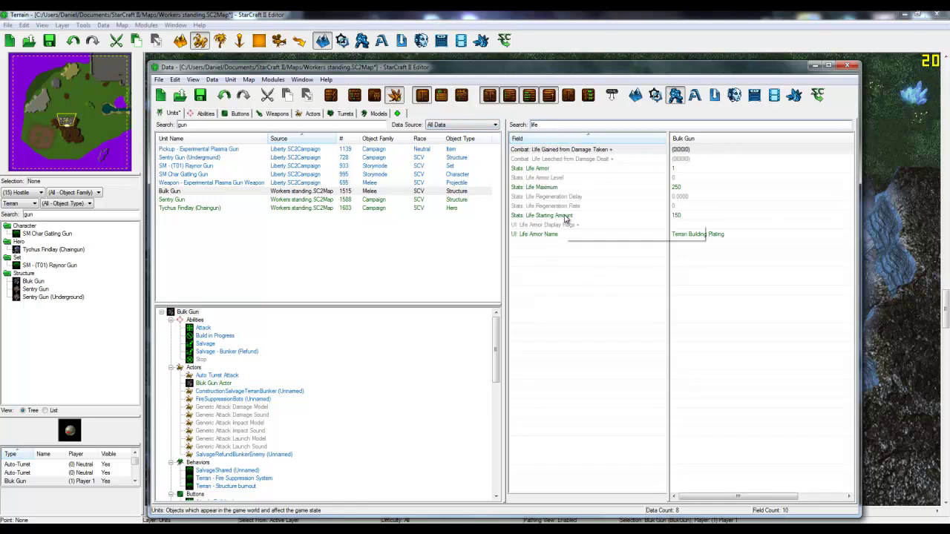
{"action": "right_click", "coordinate": [564, 218]}
{"action": "left_click", "coordinate": [586, 222]}
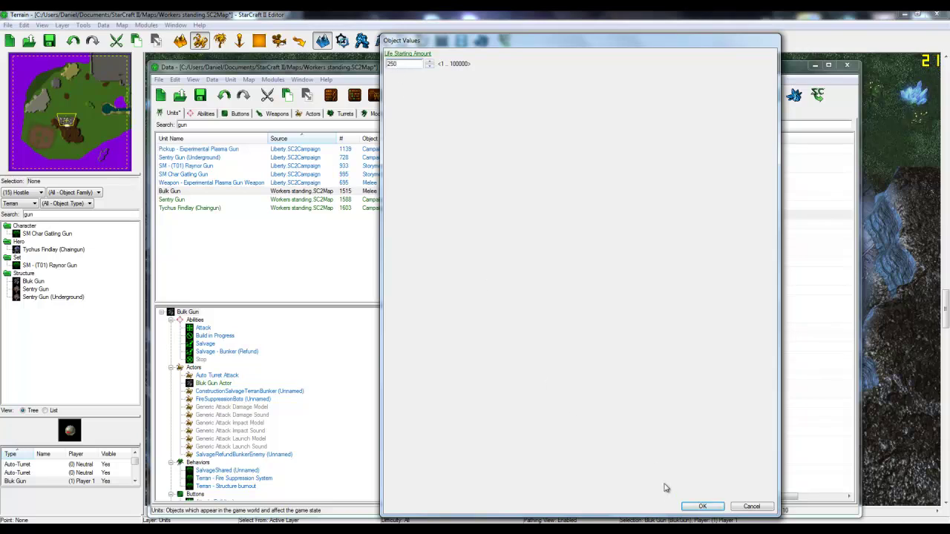
{"action": "left_click", "coordinate": [702, 507]}
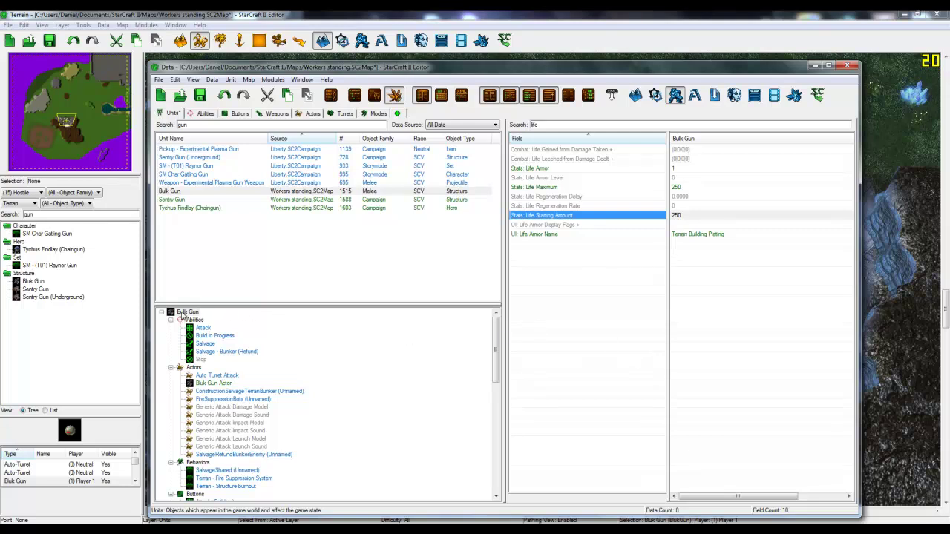
{"action": "left_click", "coordinate": [184, 313]}
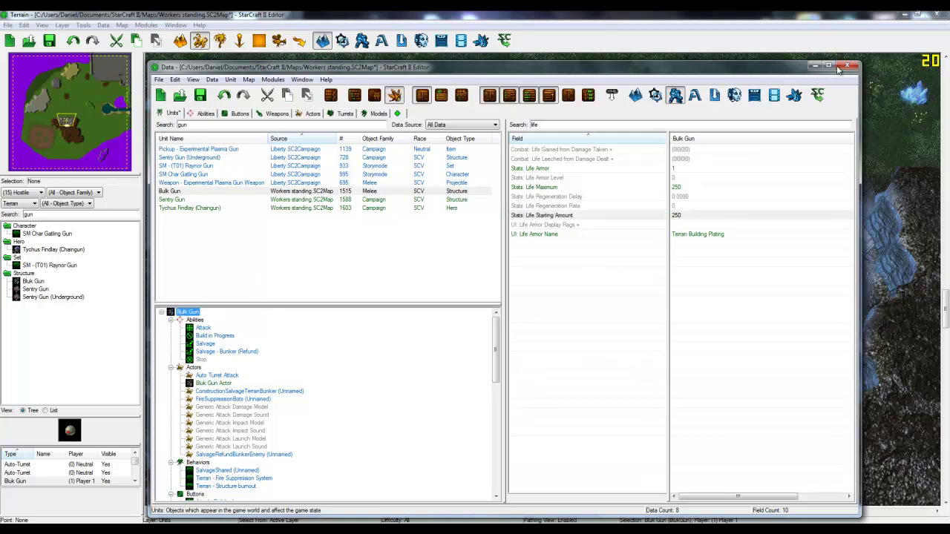
Close the Data editor and test the map in the game, sending the SCV to the nearby blue crystals.
{"action": "left_click", "coordinate": [851, 66]}
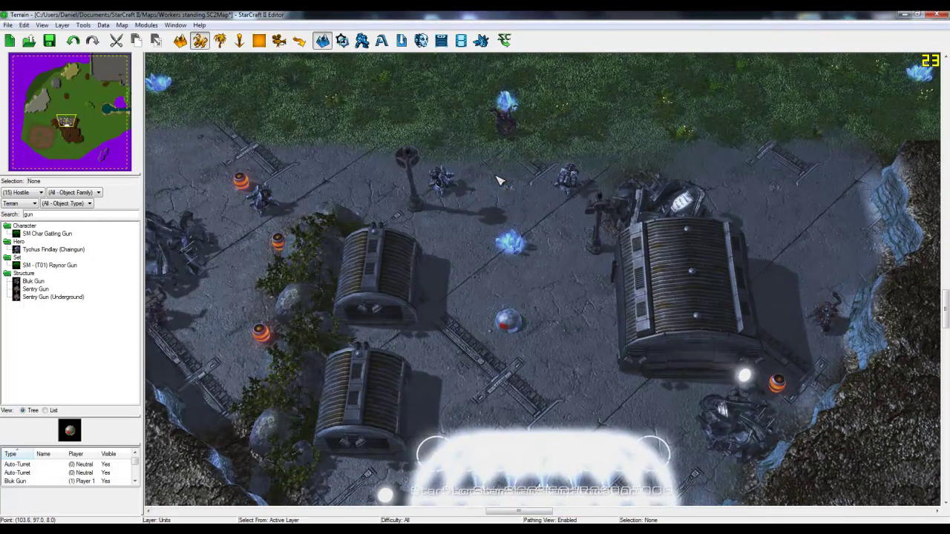
{"action": "right_click_drag", "start_coordinate": [496, 176], "coordinate": [477, 198]}
{"action": "left_click_drag", "start_coordinate": [456, 174], "coordinate": [526, 237]}
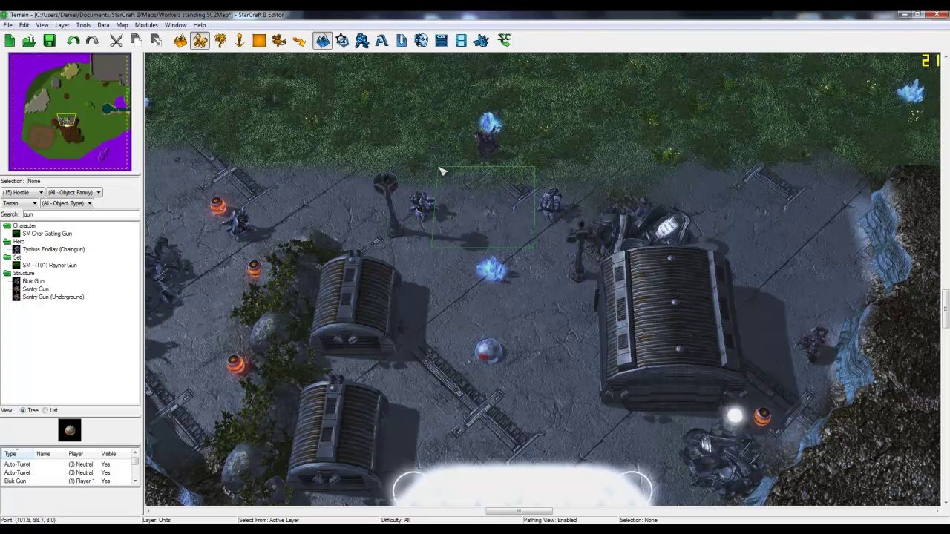
{"action": "mouse_move", "coordinate": [445, 167]}
{"action": "left_mouse_down"}
{"action": "mouse_move", "coordinate": [532, 249]}
{"action": "mouse_move", "coordinate": [450, 167]}
{"action": "left_mouse_up"}
{"action": "right_click_drag", "start_coordinate": [453, 317], "coordinate": [460, 298]}
{"action": "left_click", "coordinate": [515, 289]}
{"action": "left_click", "coordinate": [486, 258]}
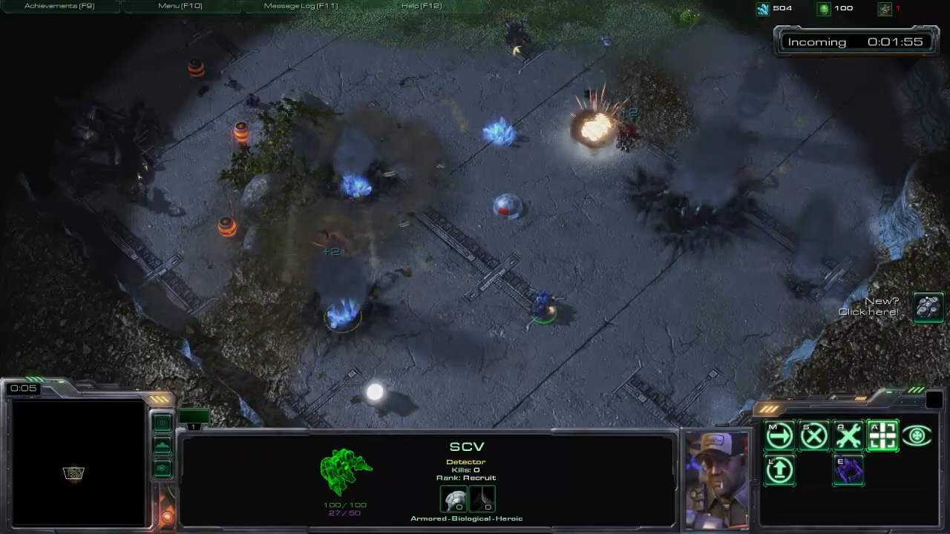
{"action": "right_click", "coordinate": [342, 316]}
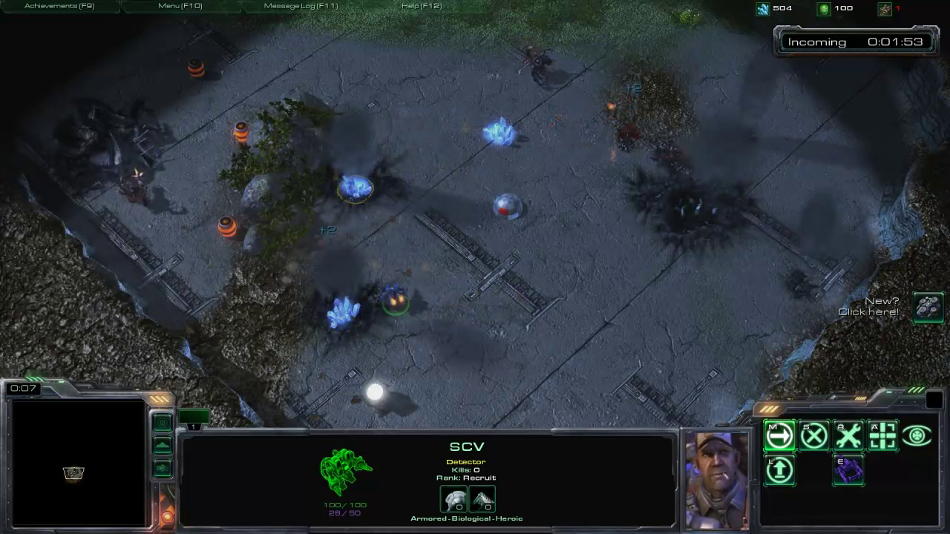
Collect the nearby blue crystals with the SCV and bring it back to the open ground south of the Bulk Gun.
{"action": "right_click", "coordinate": [388, 180]}
{"action": "right_click", "coordinate": [528, 186]}
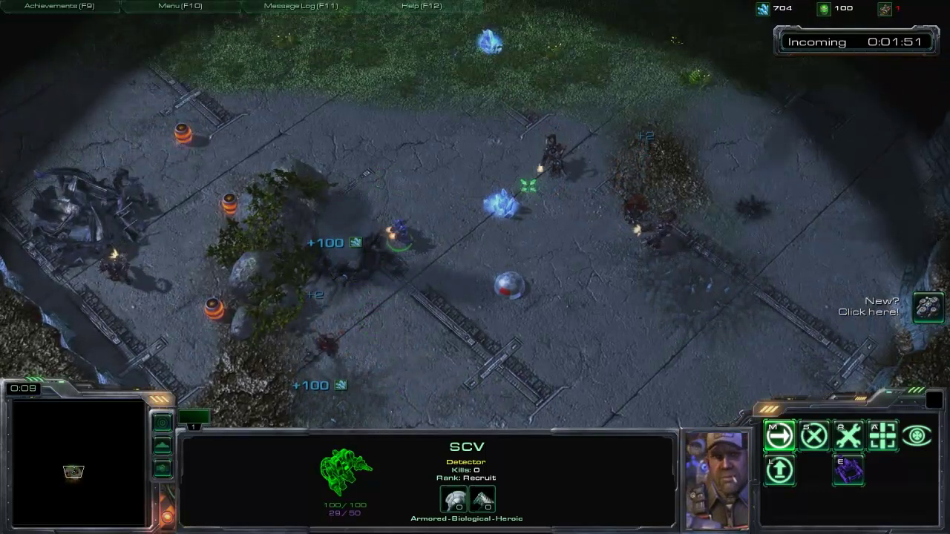
{"action": "right_click", "coordinate": [477, 403]}
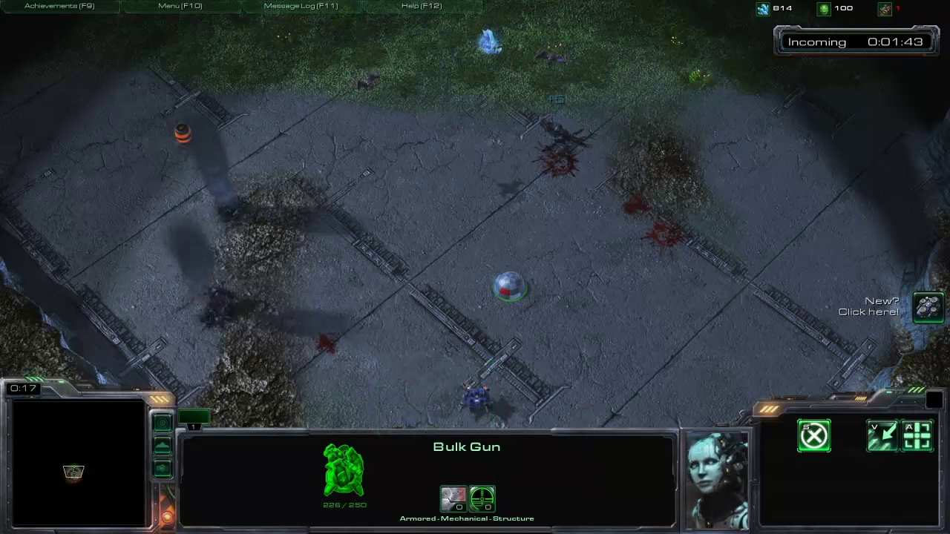
{"action": "left_click", "coordinate": [475, 398]}
{"action": "right_click", "coordinate": [528, 301]}
{"action": "right_click", "coordinate": [554, 339]}
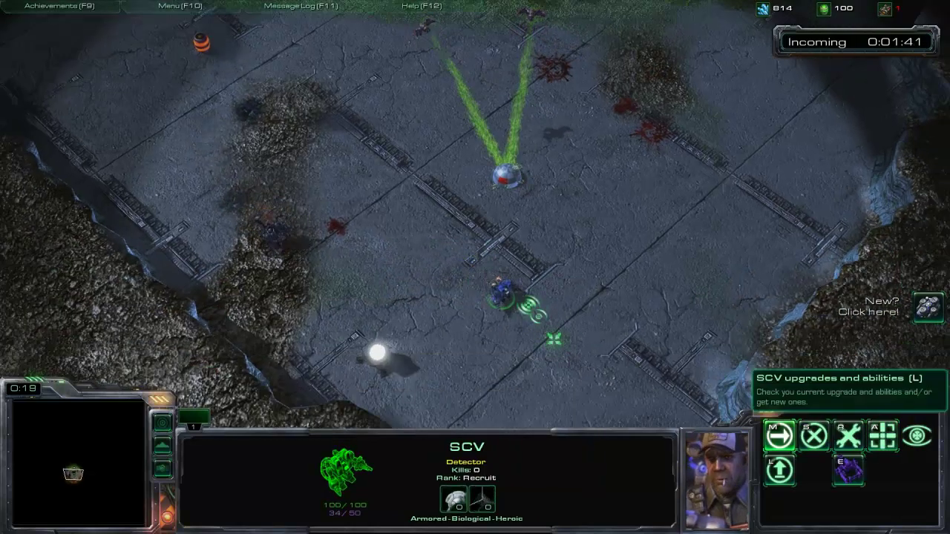
Build two Powerplants with the SCV on the open ground south of the Bulk Gun.
{"action": "key", "text": "e"}
{"action": "left_click", "coordinate": [814, 436]}
{"action": "left_click", "coordinate": [814, 505]}
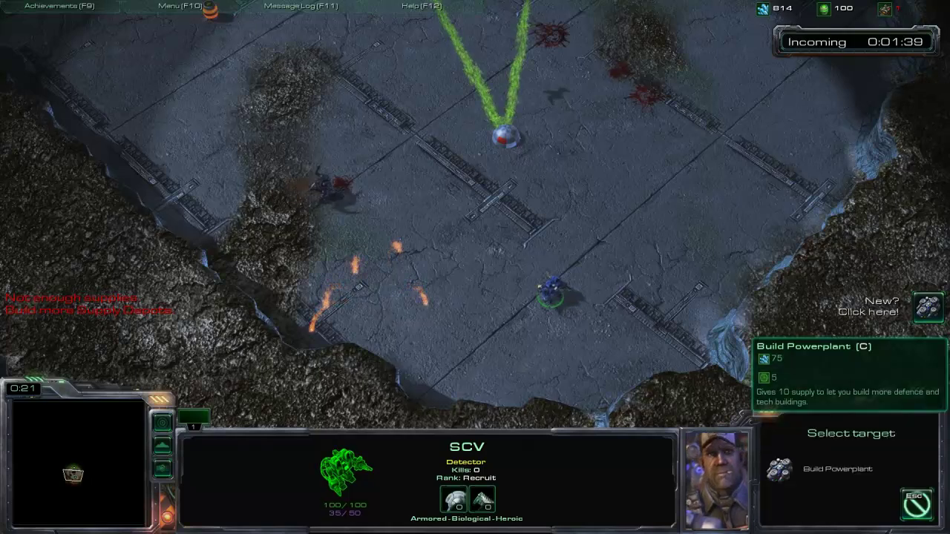
{"action": "left_click", "coordinate": [537, 350]}
{"action": "key", "text": "e"}
{"action": "left_click", "coordinate": [814, 504]}
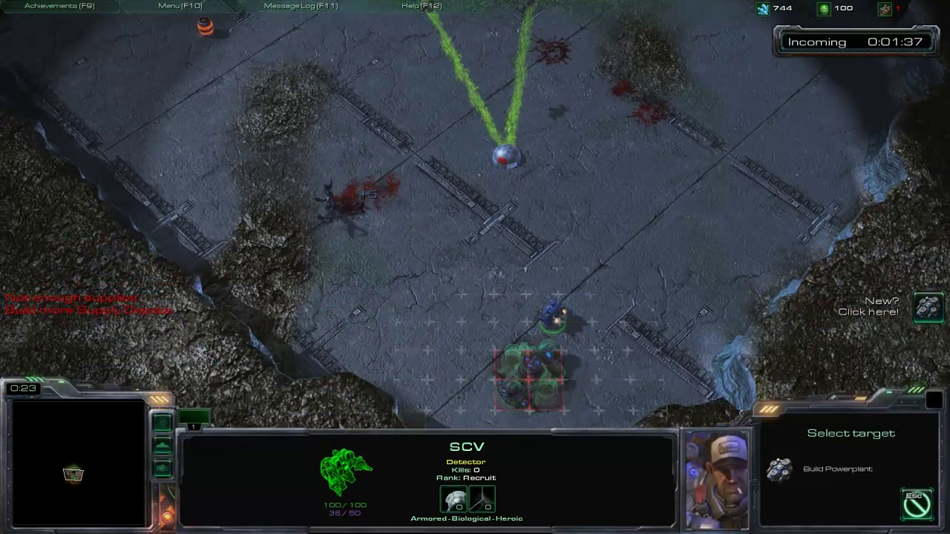
{"action": "left_click", "coordinate": [530, 378]}
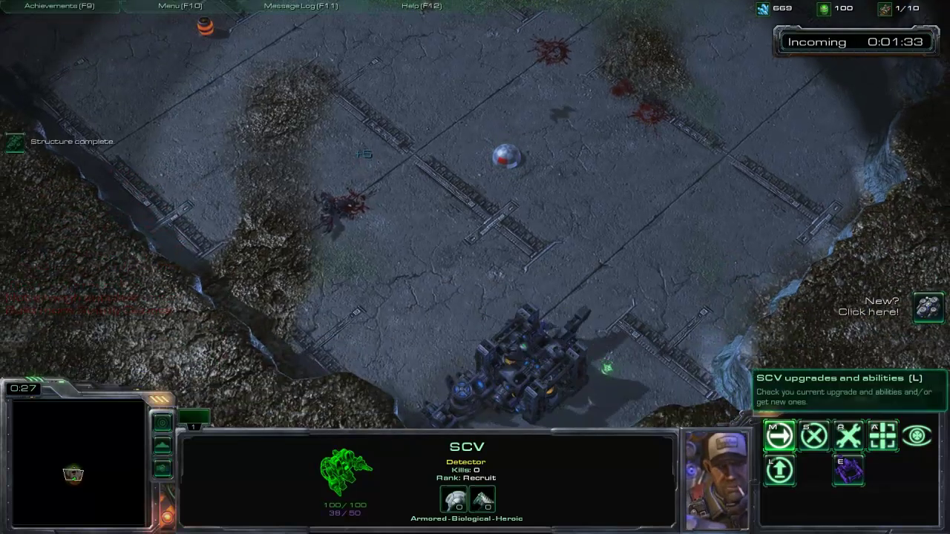
Build a Laser Battery with the SCV next to the Powerplants.
{"action": "left_click", "coordinate": [781, 471]}
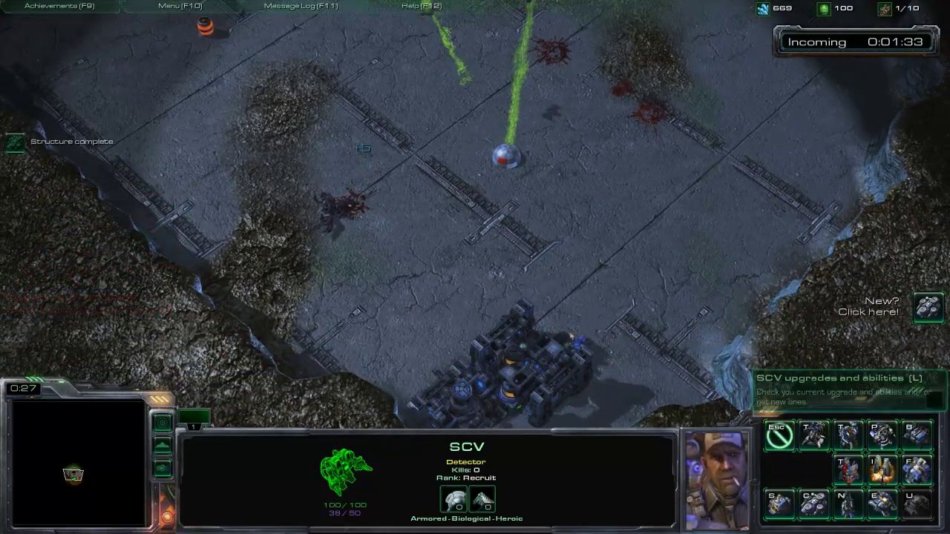
{"action": "left_click", "coordinate": [848, 471]}
{"action": "left_click", "coordinate": [598, 363]}
Enter the cheat fastbuild in the game chat.
{"action": "key", "text": "Return"}
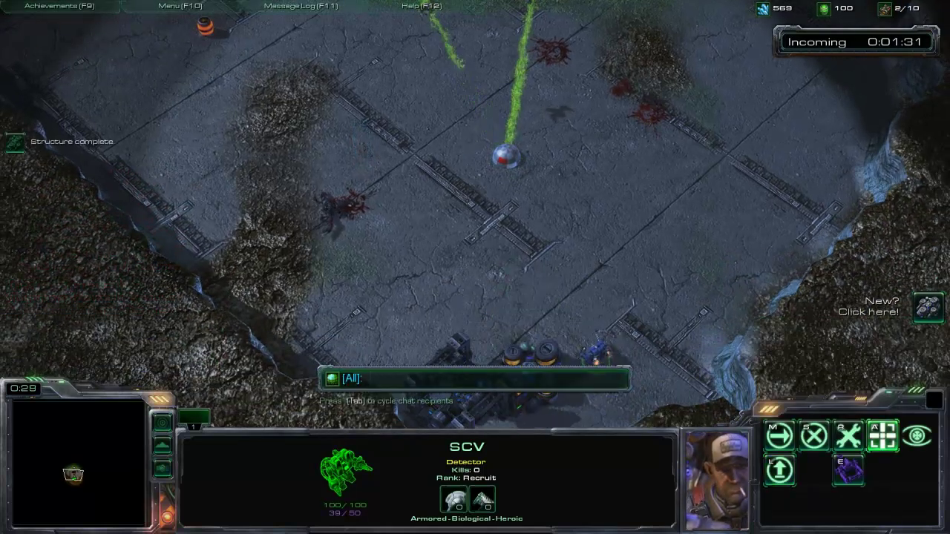
{"action": "type", "text": "fas"}
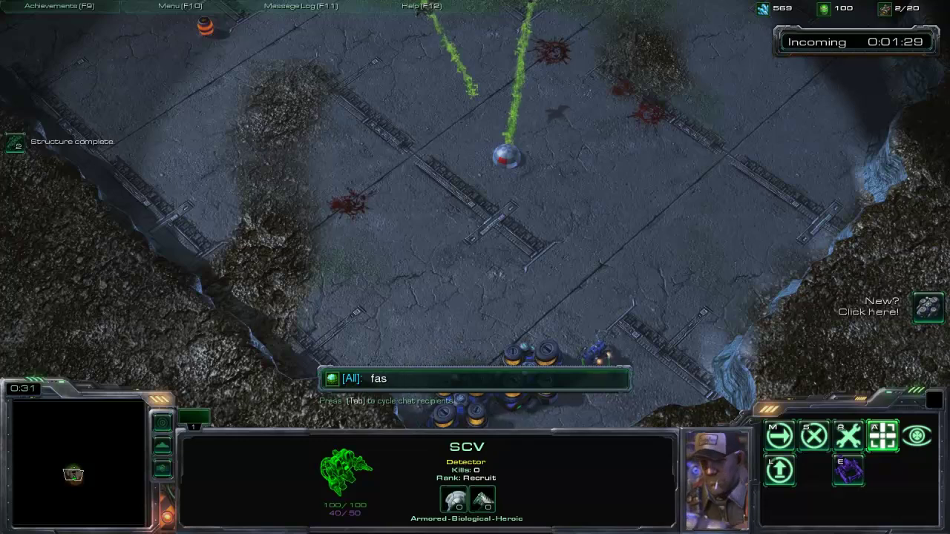
{"action": "type", "text": "tbuild"}
{"action": "key", "text": "Return"}
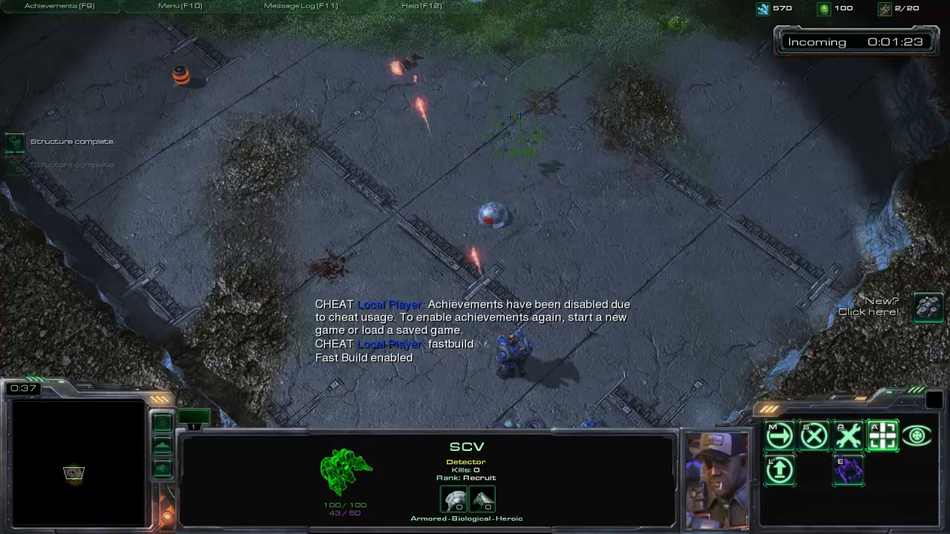
Check the finished Laser Battery and send the SCV to the ground just north of the Bulk Gun.
{"action": "left_click", "coordinate": [512, 354]}
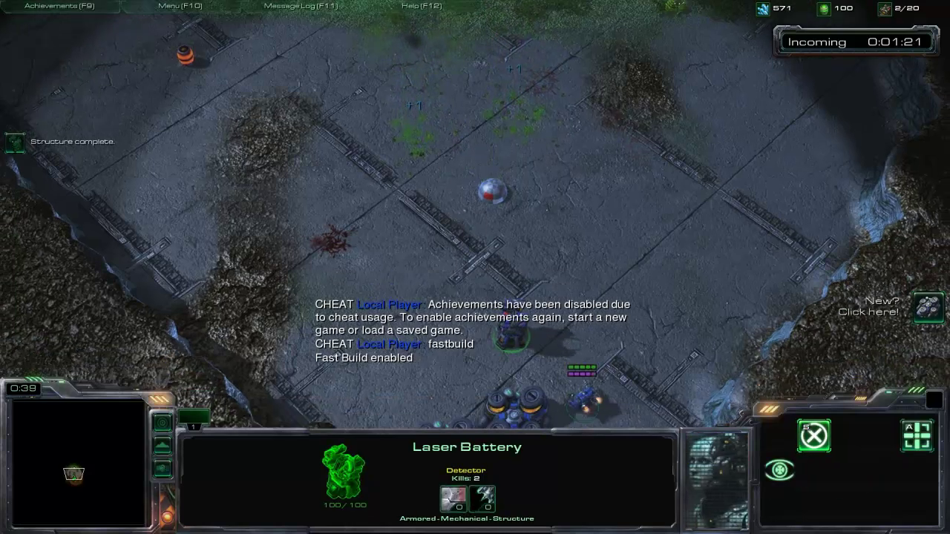
{"action": "left_click", "coordinate": [584, 401]}
{"action": "right_click", "coordinate": [536, 266]}
{"action": "right_click", "coordinate": [549, 221]}
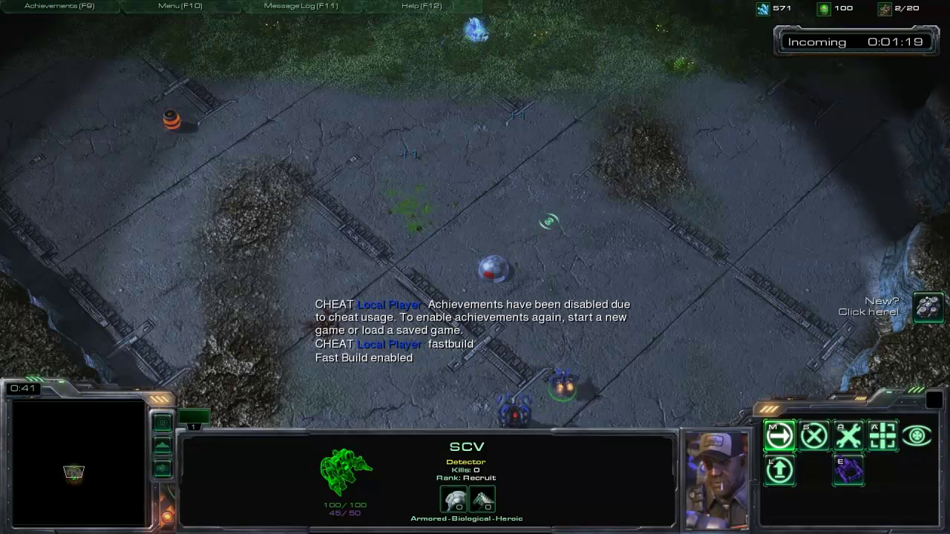
Inspect the Bulk Gun up close and have the SCV repair it.
{"action": "left_click", "coordinate": [493, 269]}
{"action": "scroll", "coordinate": [493, 268], "scroll_direction": "up", "scroll_amount": 3}
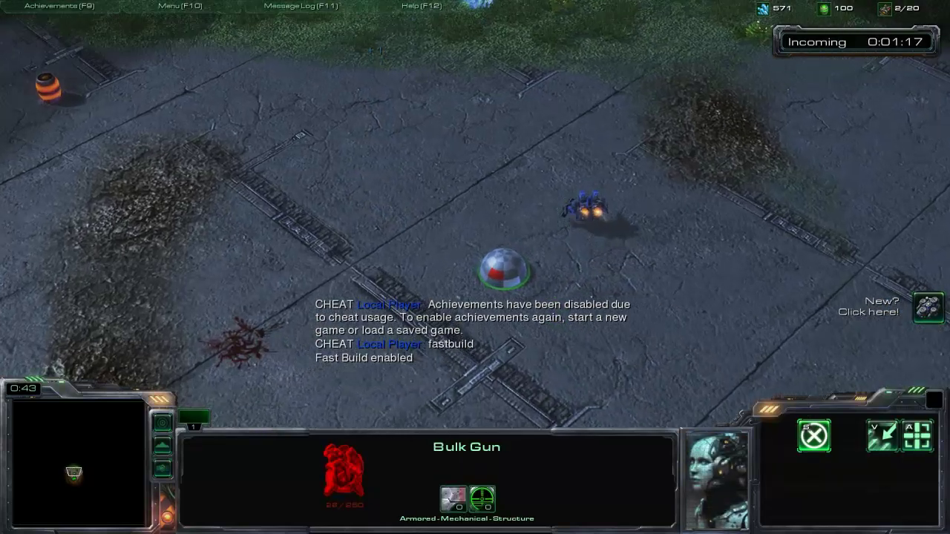
{"action": "left_click", "coordinate": [609, 187]}
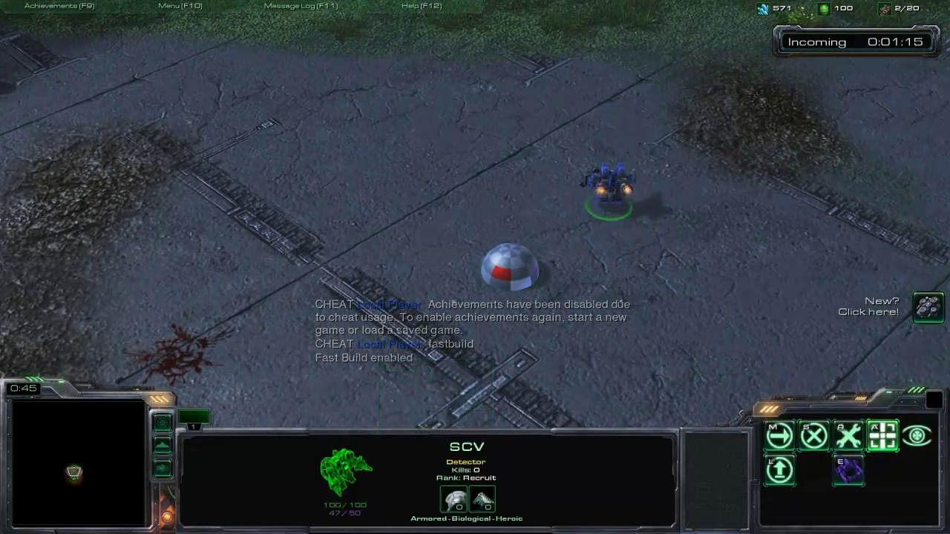
{"action": "right_click", "coordinate": [542, 269]}
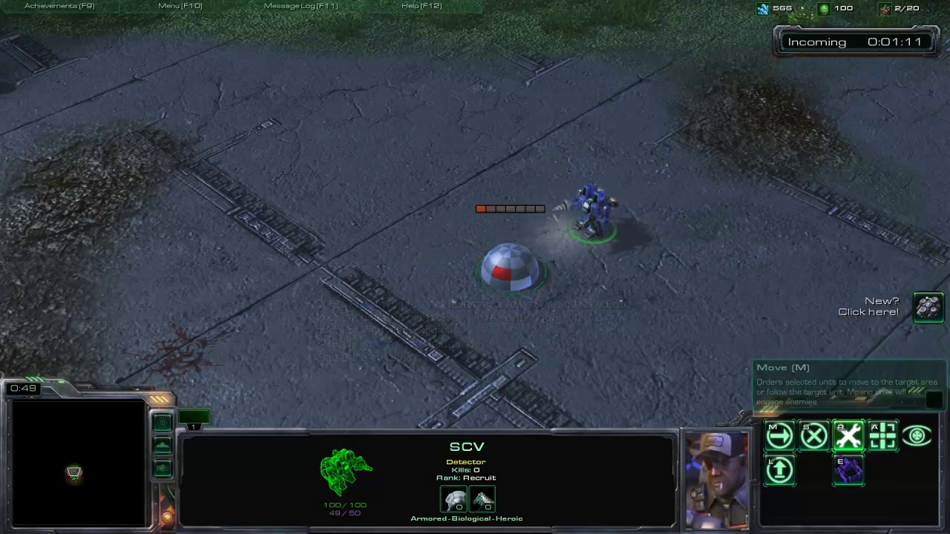
Examine the Bulk Gun's life and the damage, range, speed and targets of its weapon.
{"action": "left_click", "coordinate": [510, 268]}
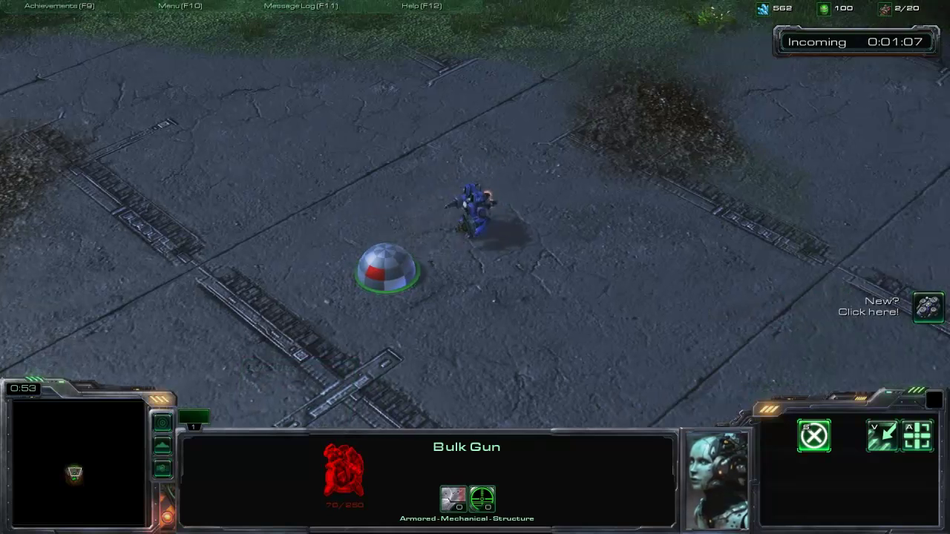
{"action": "key", "text": "Left"}
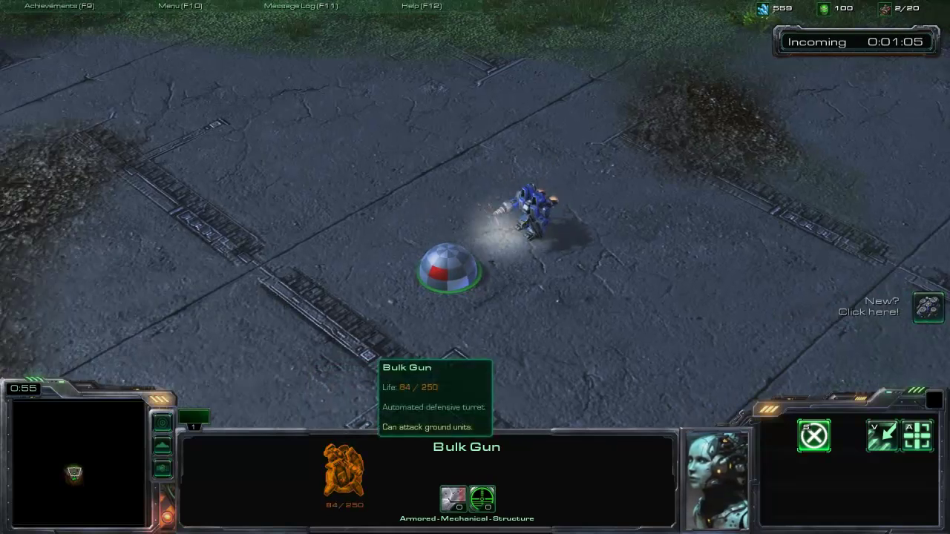
{"action": "key", "text": "Left"}
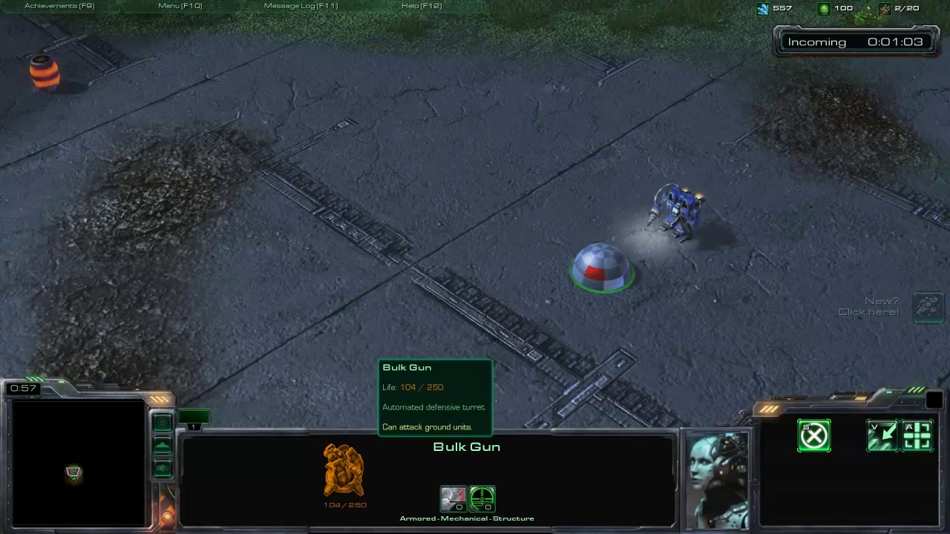
{"action": "key", "text": "Right"}
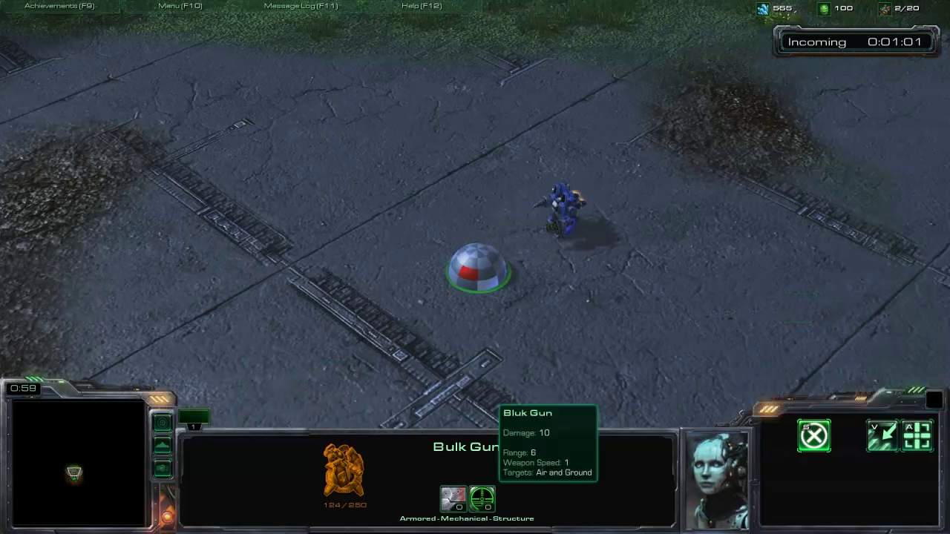
{"action": "key", "text": "Right"}
{"action": "key", "text": "Left"}
{"action": "key", "text": "Up"}
{"action": "key", "text": "Down"}
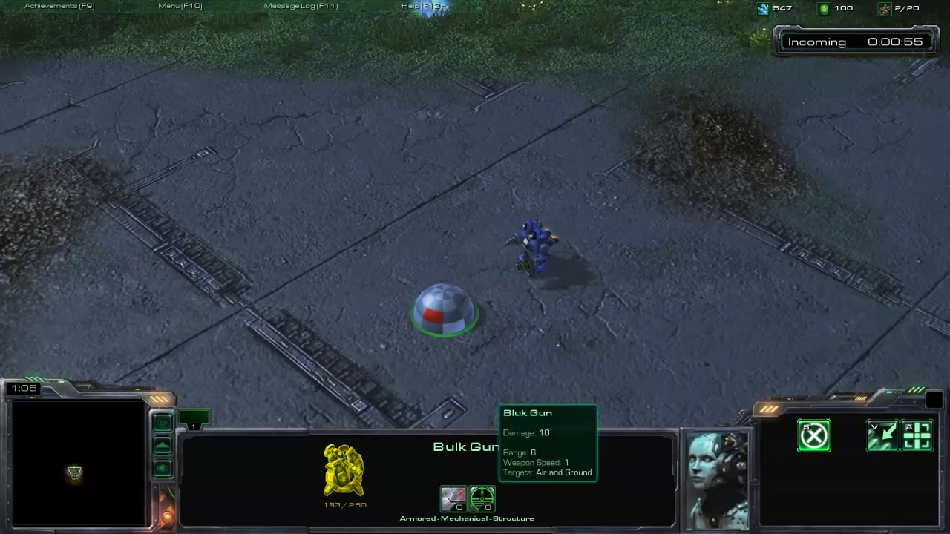
{"action": "key", "text": "Right"}
{"action": "key", "text": "Left"}
{"action": "key", "text": "Down"}
{"action": "key", "text": "Right"}
{"action": "key", "text": "Up"}
{"action": "key", "text": "Left"}
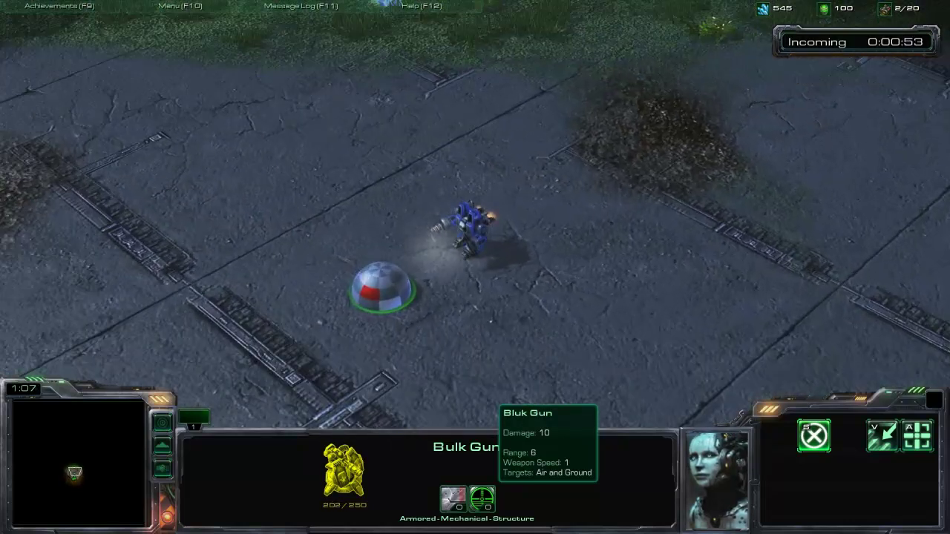
Build an Auto-Turret with the SCV right beside the Bulk Gun.
{"action": "left_click", "coordinate": [470, 230]}
{"action": "left_click", "coordinate": [848, 470]}
{"action": "key", "text": "Left"}
{"action": "key", "text": "Up"}
{"action": "left_click", "coordinate": [814, 437]}
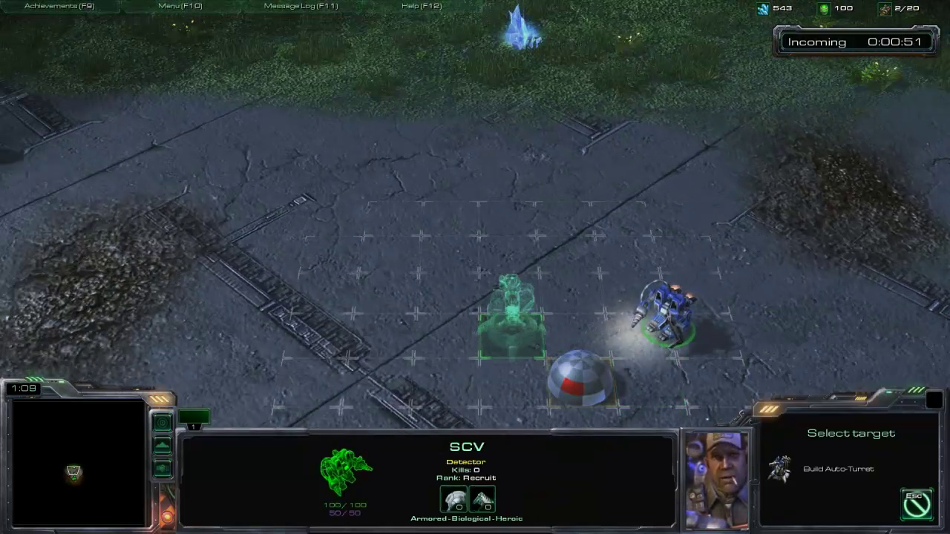
{"action": "left_click", "coordinate": [511, 319]}
{"action": "key", "text": "Right"}
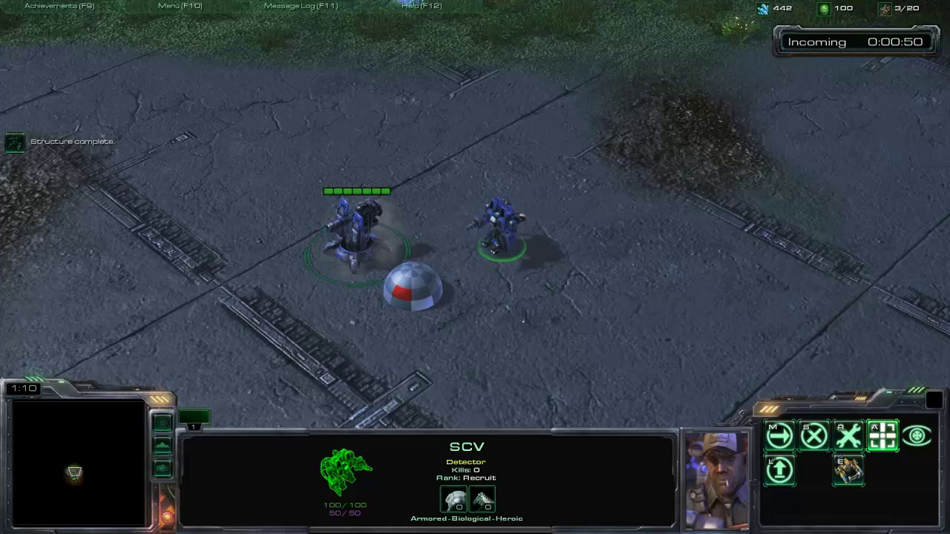
Compare the Auto-Turret's life and weapon data with those of the Bulk Gun.
{"action": "left_click", "coordinate": [356, 236]}
{"action": "mouse_move", "coordinate": [483, 499]}
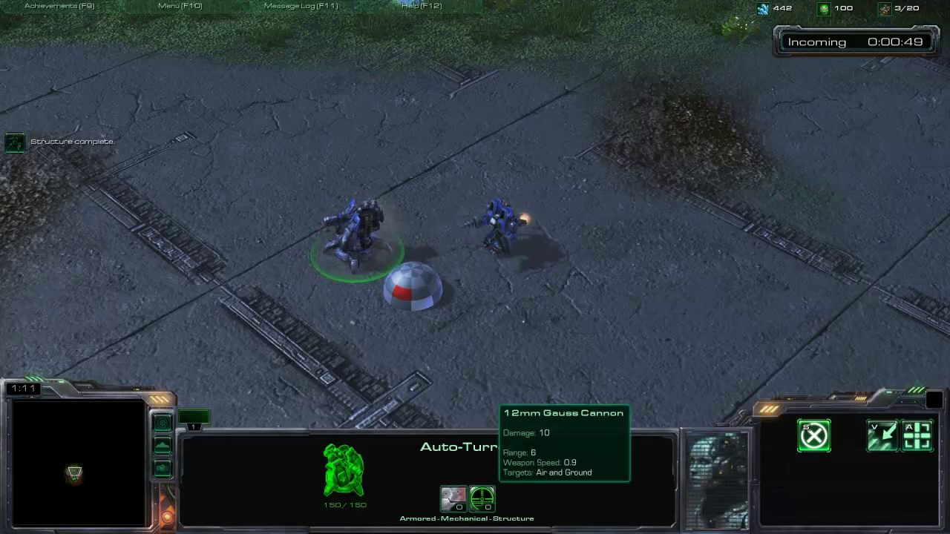
{"action": "key", "text": "Up"}
{"action": "key", "text": "Left"}
{"action": "key", "text": "Down"}
{"action": "key", "text": "Right"}
{"action": "key", "text": "Left"}
{"action": "key", "text": "Up"}
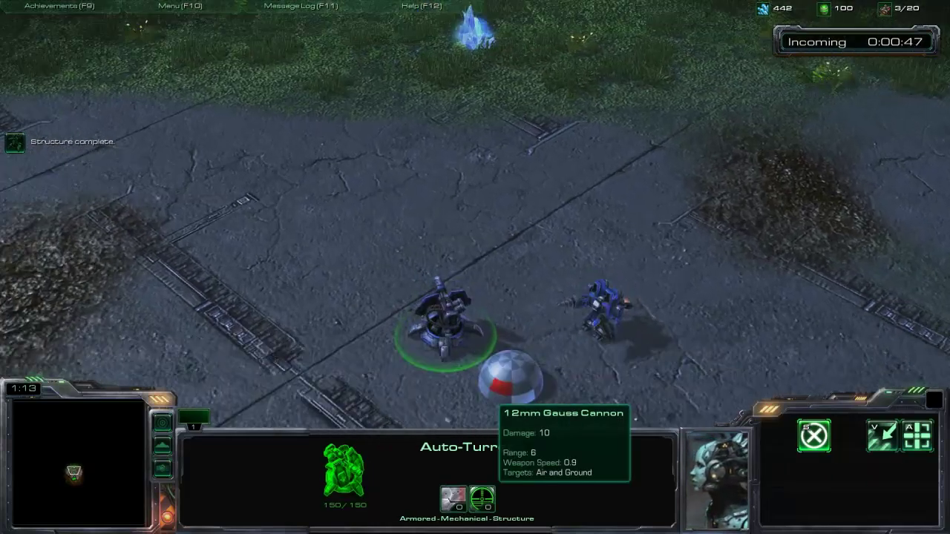
{"action": "key", "text": "Right"}
{"action": "key", "text": "Down"}
{"action": "key", "text": "Left"}
{"action": "key", "text": "Up"}
{"action": "key", "text": "Right"}
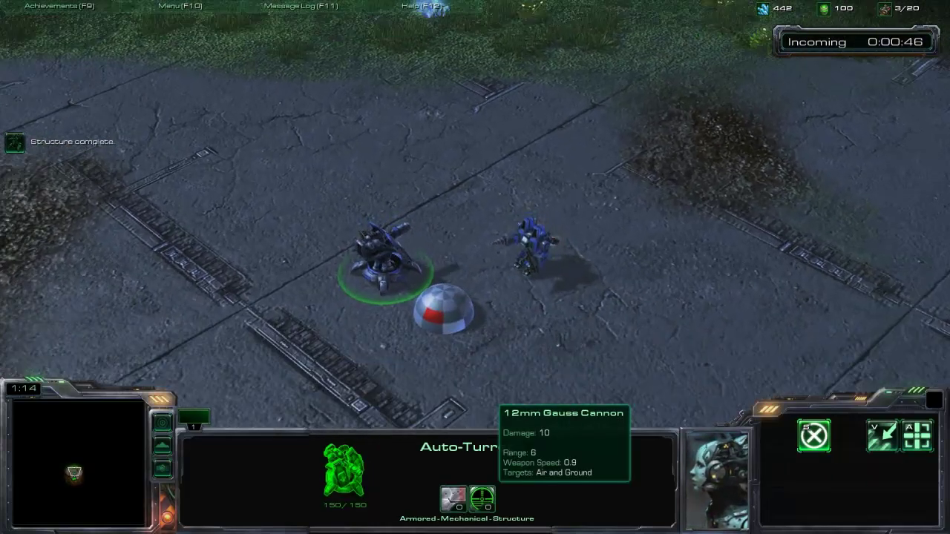
{"action": "key", "text": "Left"}
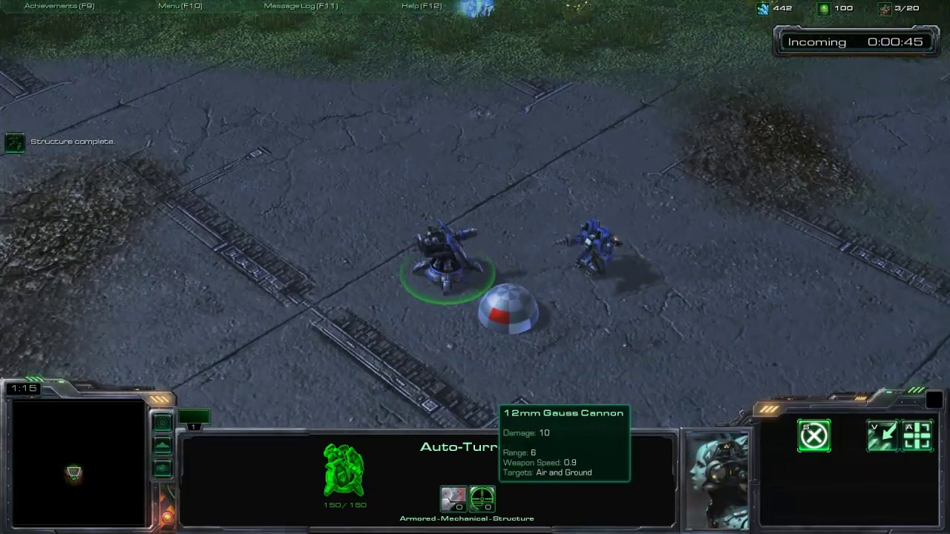
{"action": "key", "text": "Right"}
{"action": "key", "text": "Right"}
{"action": "key", "text": "Left"}
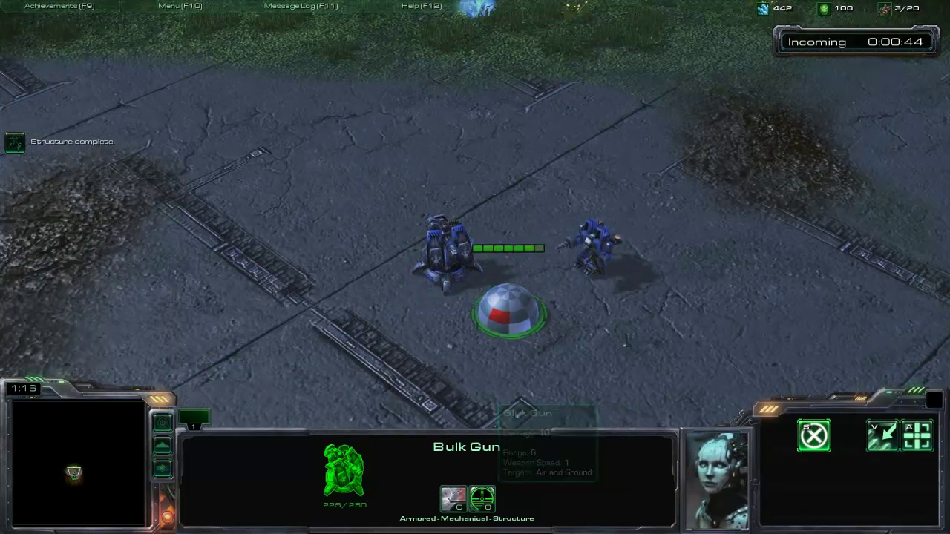
Use the SCV's energy ability and build a Factory near the Auto-Turret and Bulk Gun.
{"action": "left_click", "coordinate": [594, 248]}
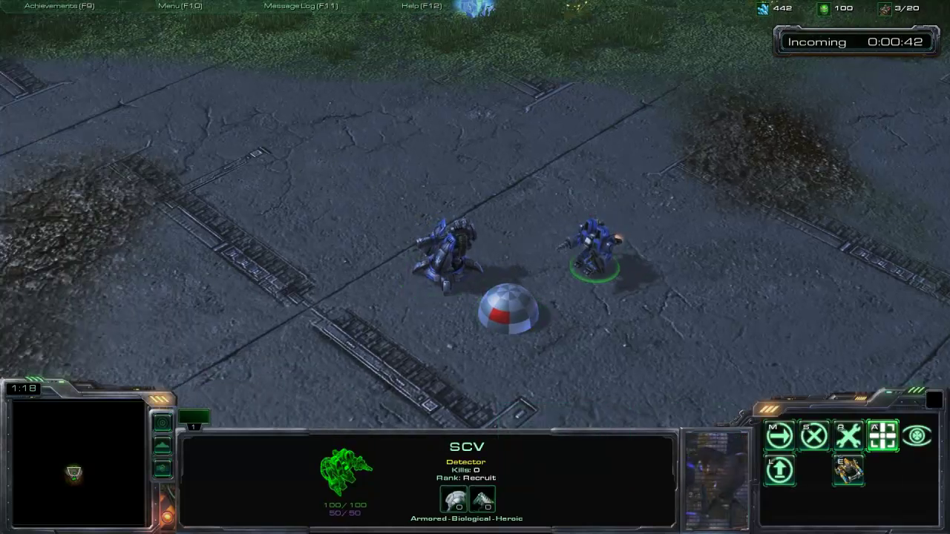
{"action": "left_click", "coordinate": [848, 470]}
{"action": "left_click", "coordinate": [779, 471]}
{"action": "key", "text": "Down"}
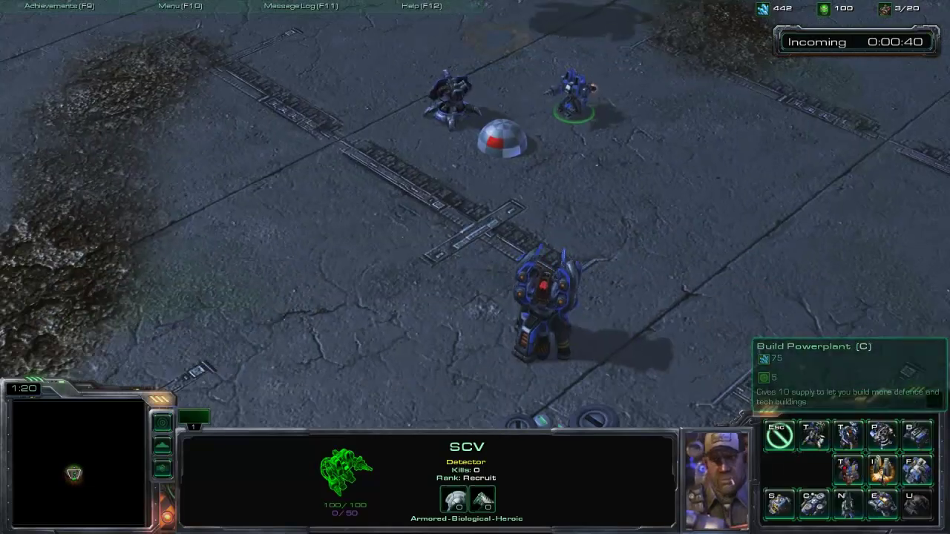
{"action": "key", "text": "Up"}
{"action": "left_click", "coordinate": [849, 505]}
{"action": "left_click", "coordinate": [753, 211]}
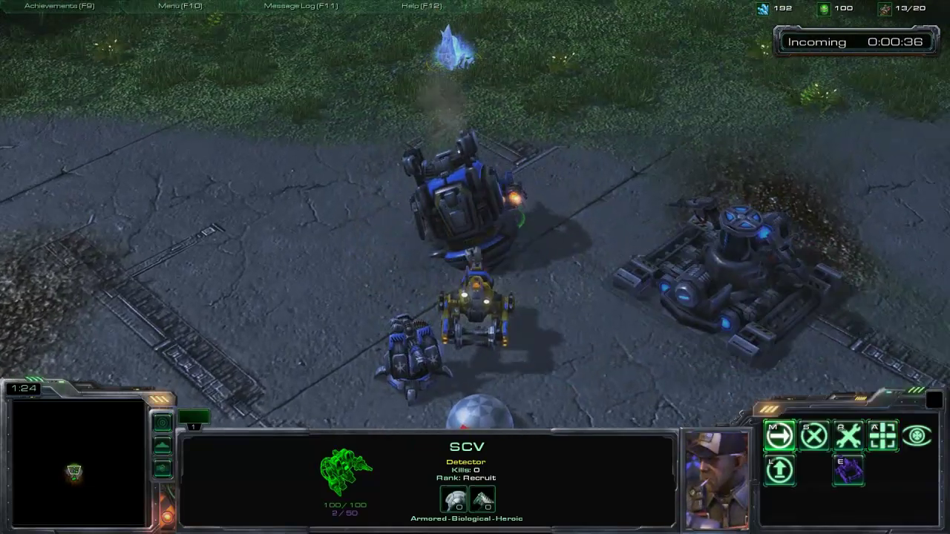
{"action": "right_click", "coordinate": [331, 282]}
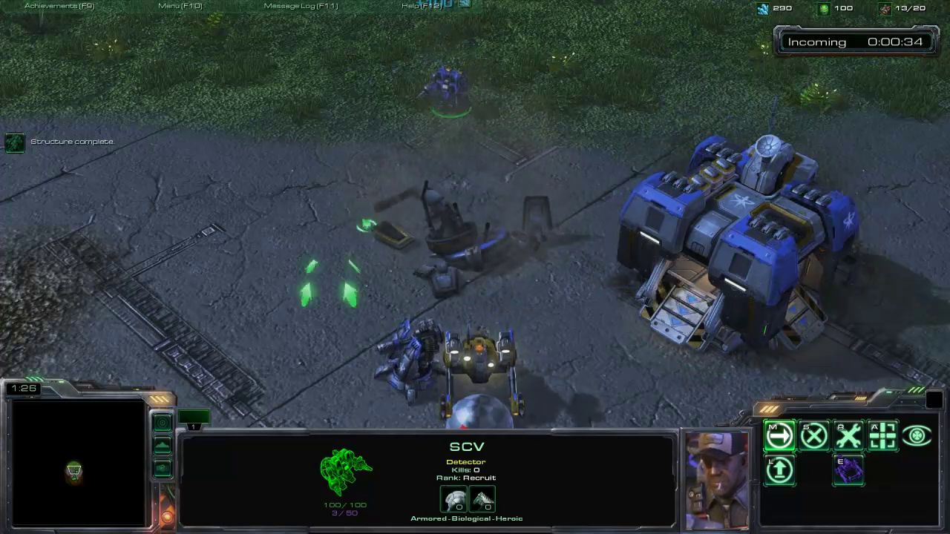
Train a unit at the Factory and set the rally point on the open ground in front of it.
{"action": "left_click", "coordinate": [728, 242]}
{"action": "left_click", "coordinate": [848, 435]}
{"action": "left_click", "coordinate": [780, 435]}
{"action": "left_click", "coordinate": [779, 436]}
{"action": "right_click", "coordinate": [616, 297]}
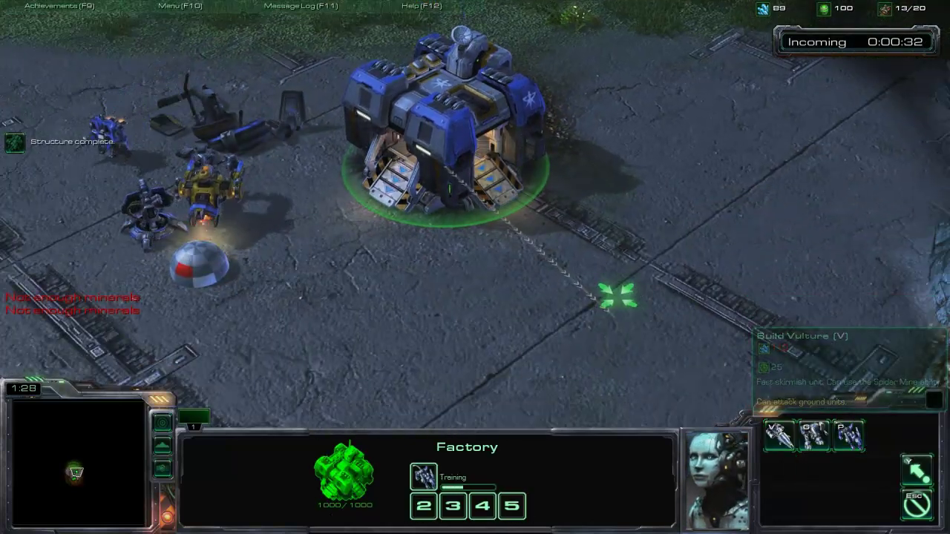
Move the SCV between the Bulk Gun and the Factory and inspect the Bulk Gun and the newly trained unit.
{"action": "left_click", "coordinate": [277, 152]}
{"action": "right_click", "coordinate": [471, 180]}
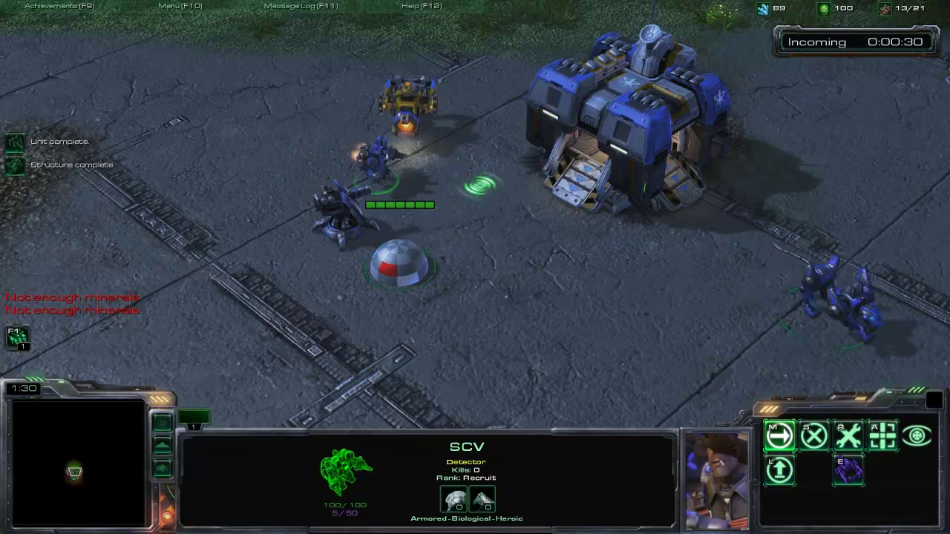
{"action": "left_click", "coordinate": [399, 261]}
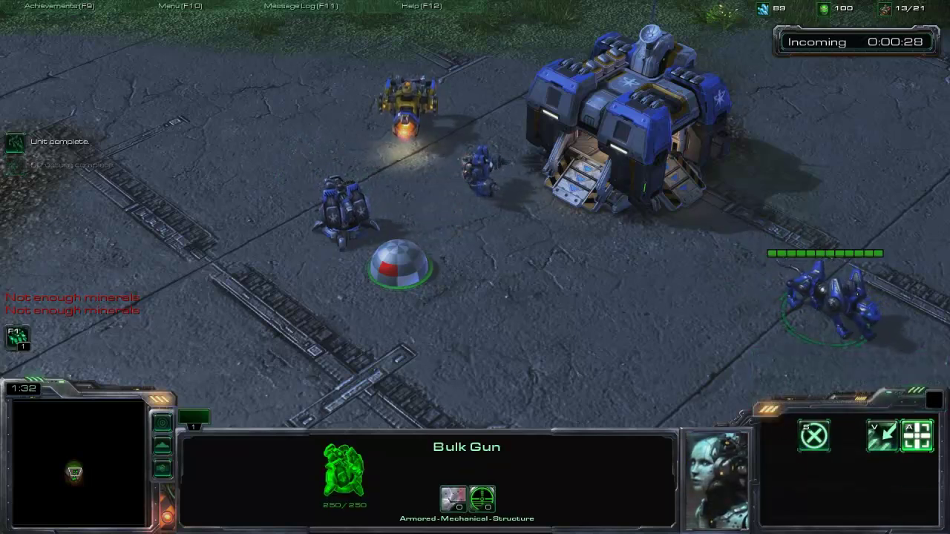
{"action": "left_click", "coordinate": [827, 293]}
{"action": "left_click", "coordinate": [399, 263]}
{"action": "left_click", "coordinate": [480, 172]}
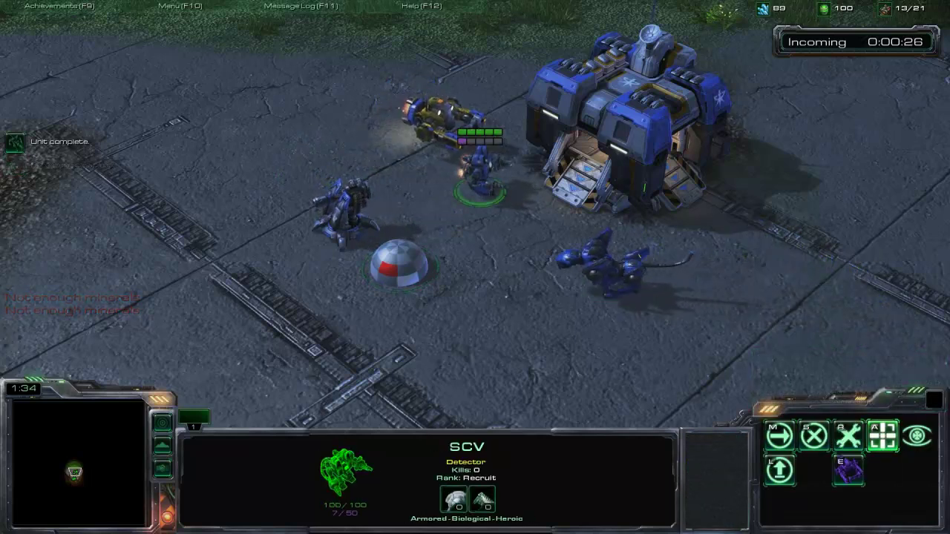